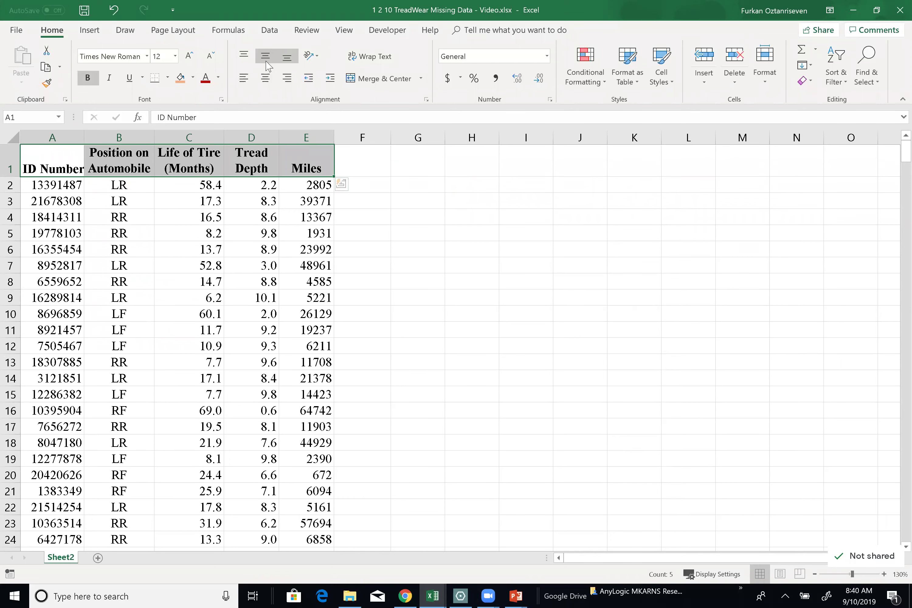
- Center the header cells A1:E1 horizontally and vertically and fill them with light green
left_click(266, 78)
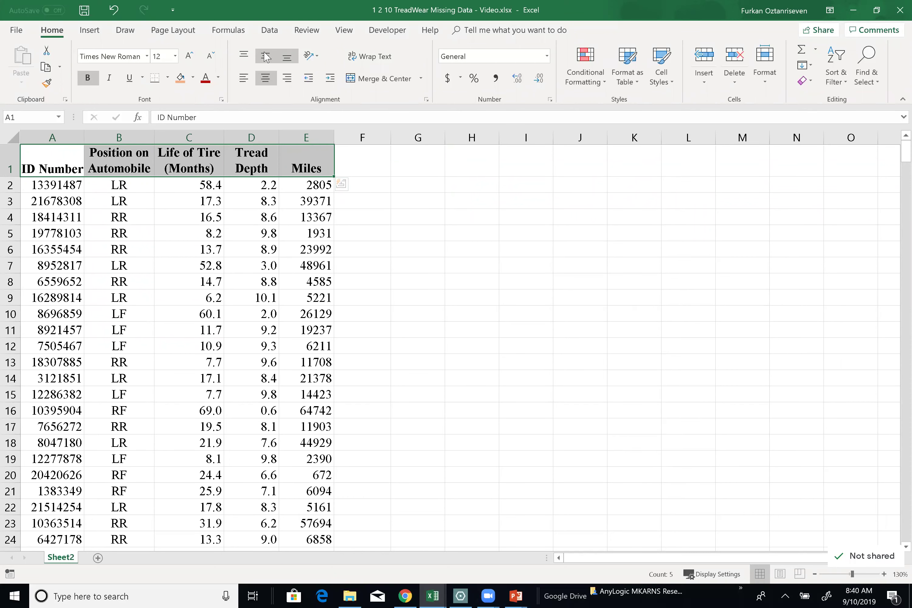
left_click(270, 64)
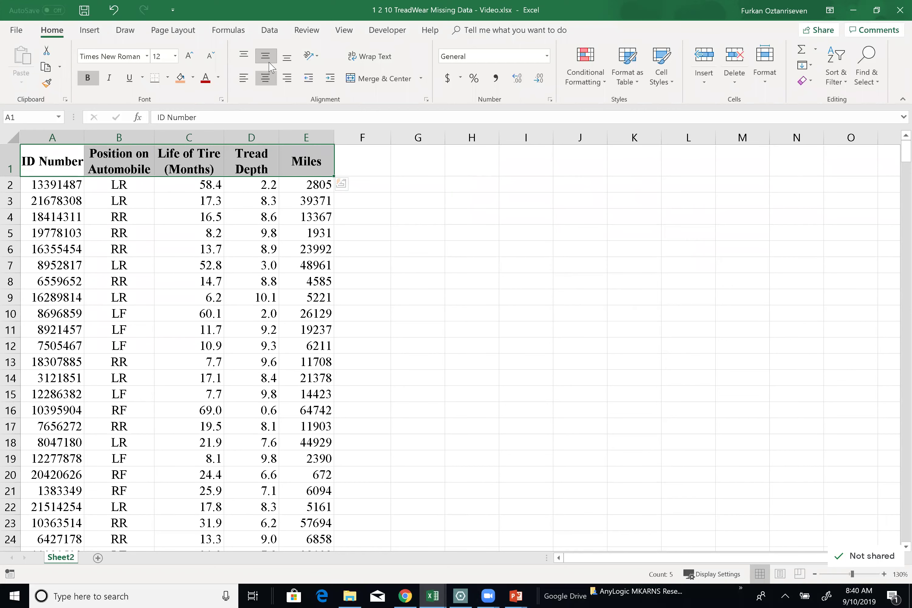
left_click(193, 77)
left_click(257, 112)
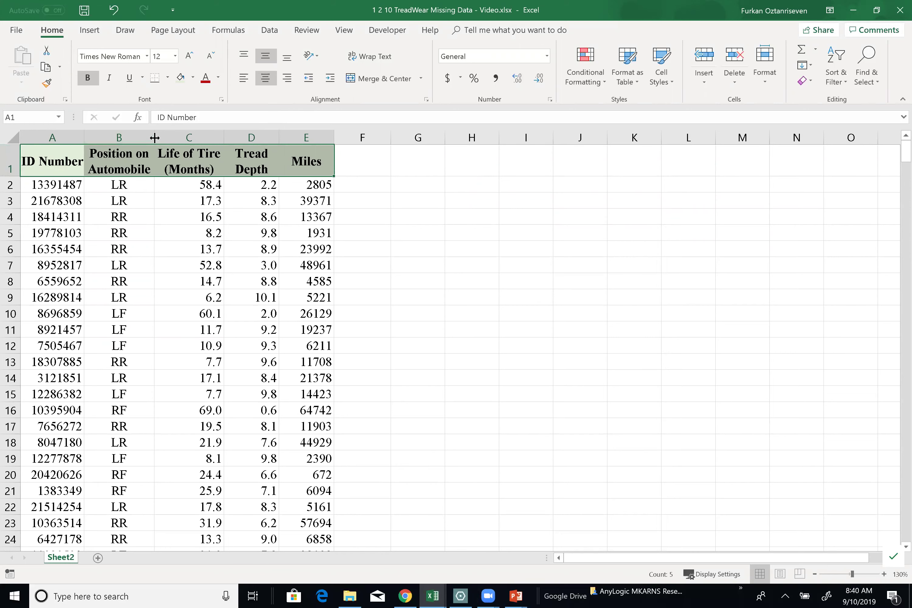
- Widen column B and shorten the header in A1 to "ID"
left_click_drag(155, 137, 215, 224)
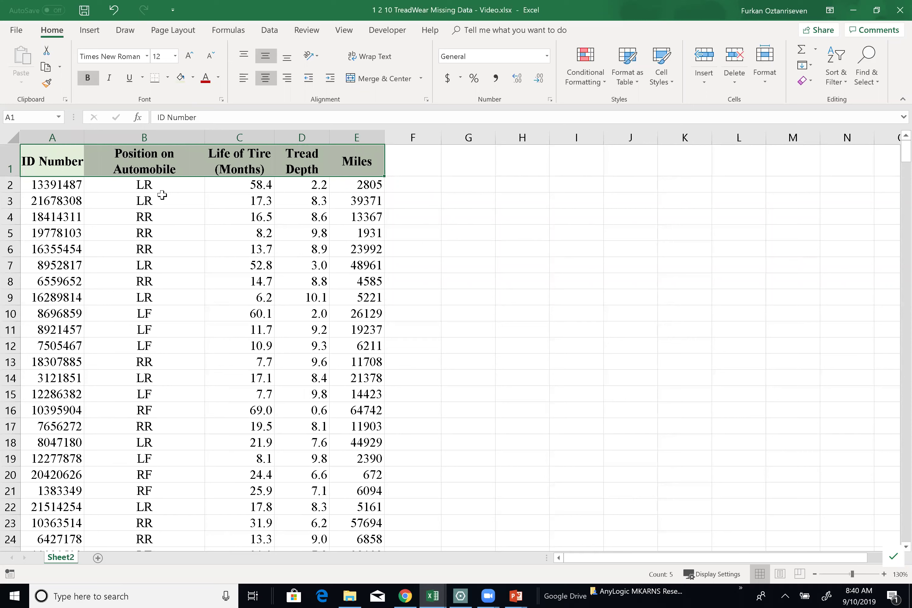
left_click(50, 165)
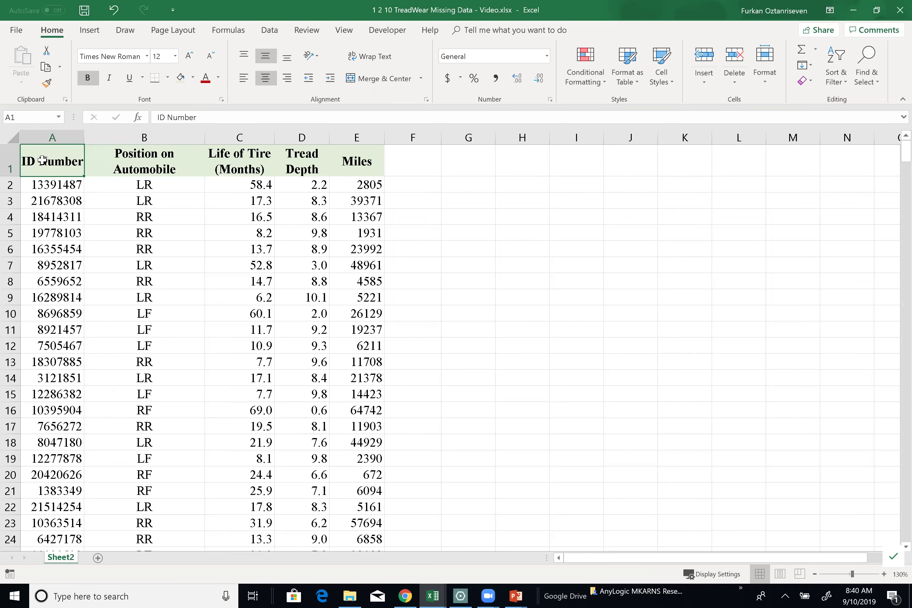
double_click(39, 161)
left_click_drag(39, 161, 83, 162)
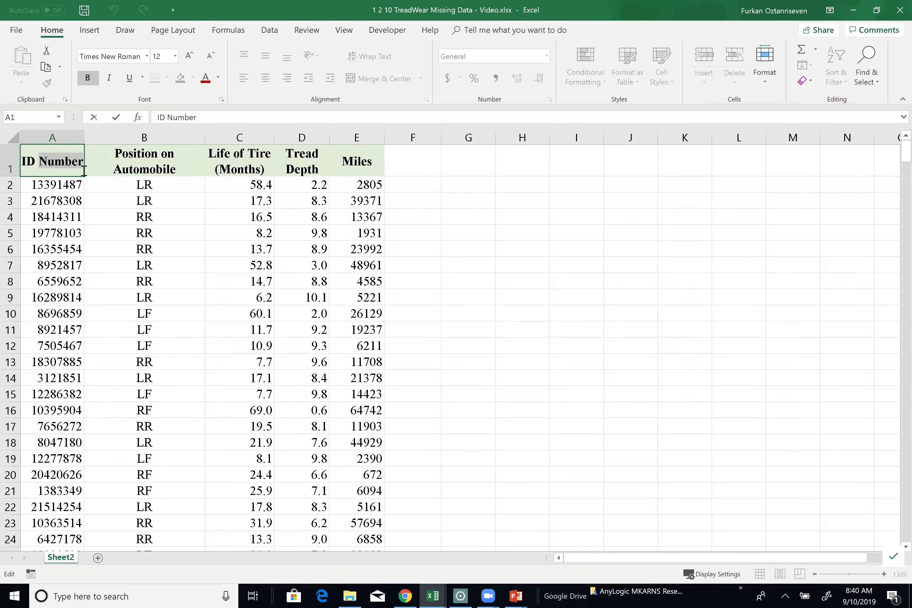
key("BackSpace")
type("\\")
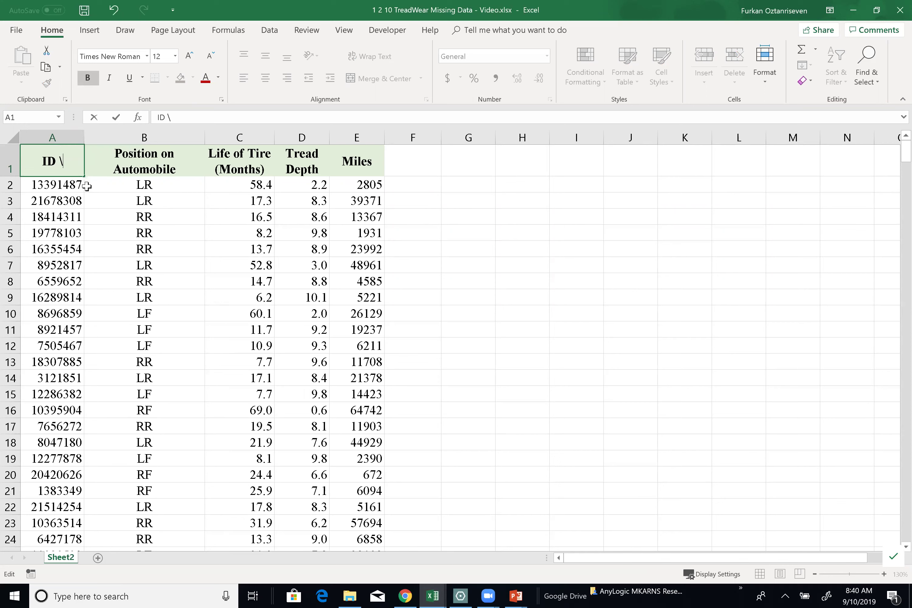
key("BackSpace")
key("BackSpace")
- Shorten the header in B1 to "Position on Auto"
left_click(130, 168)
double_click(139, 170)
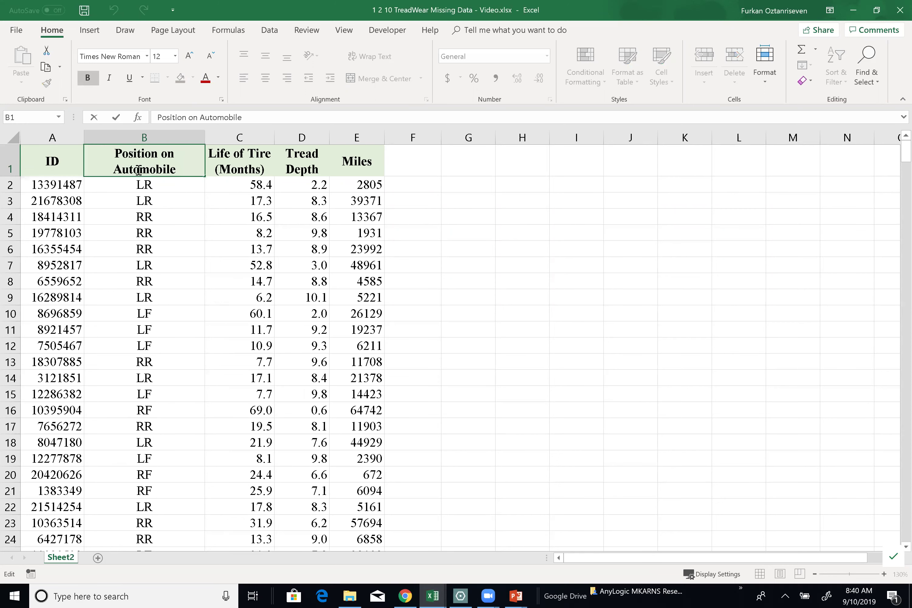
left_click_drag(140, 170, 181, 169)
key("BackSpace")
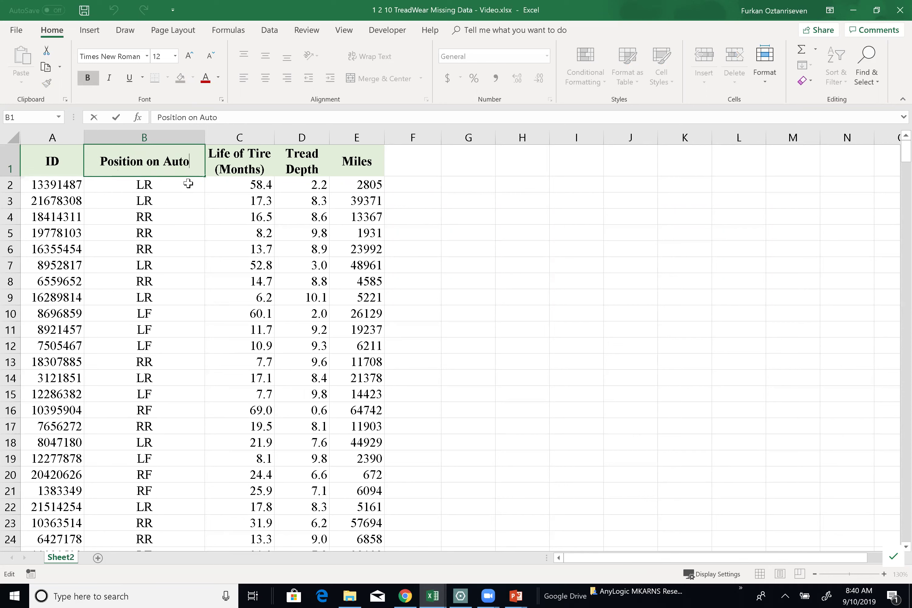
left_click(447, 208)
- Bring all headers onto single lines by widening columns C and D, then reduce row heights and autofit every column's width
left_click(263, 166)
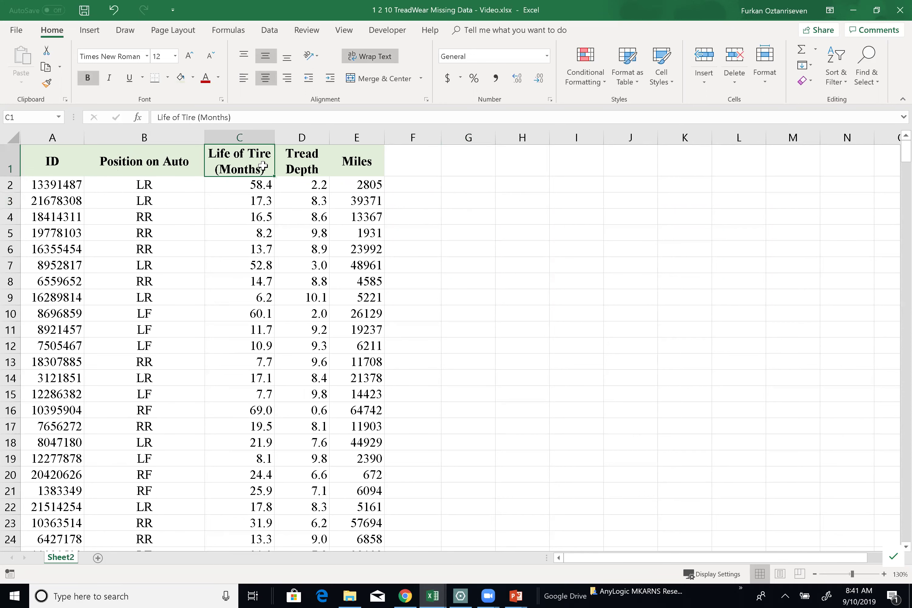
left_click_drag(274, 136, 458, 138)
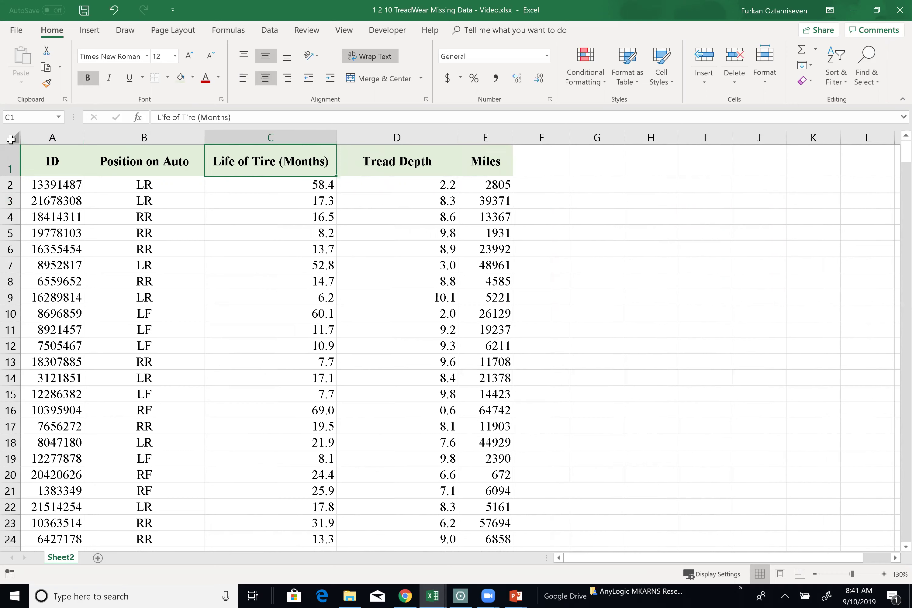
left_click(10, 139)
left_click_drag(9, 176, 9, 161)
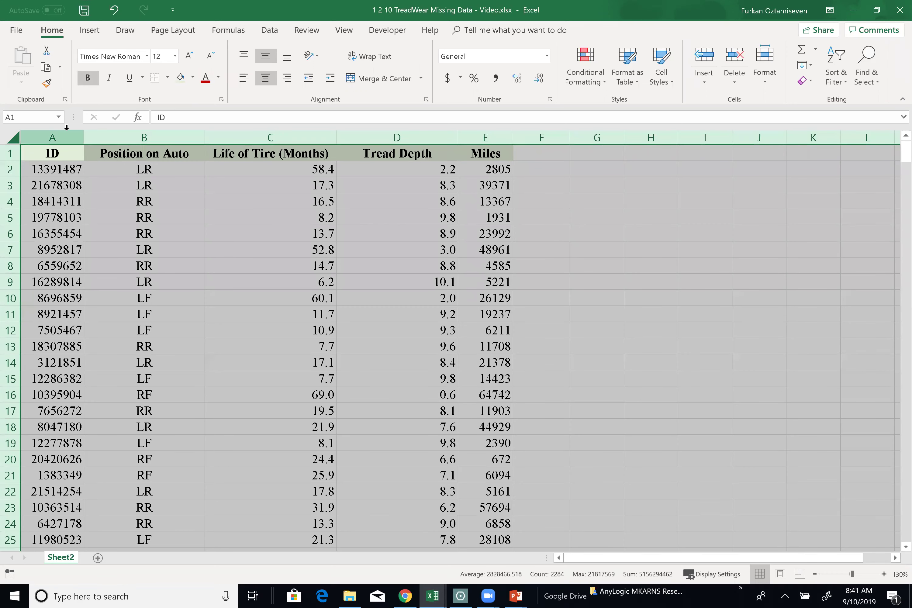
double_click(83, 138)
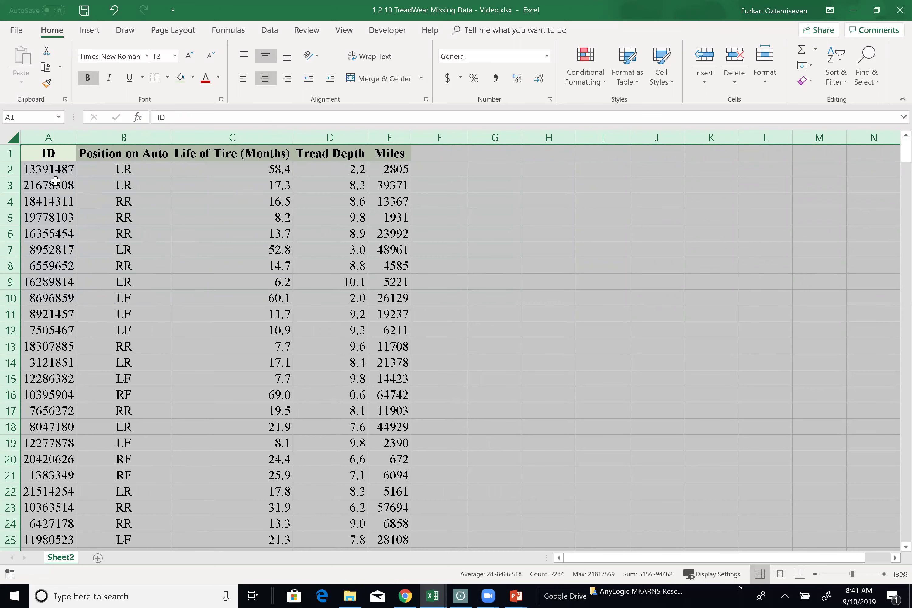
- Examine sample entries in the ID, Position on Auto, Life of Tire and Tread Depth columns
left_click(51, 170)
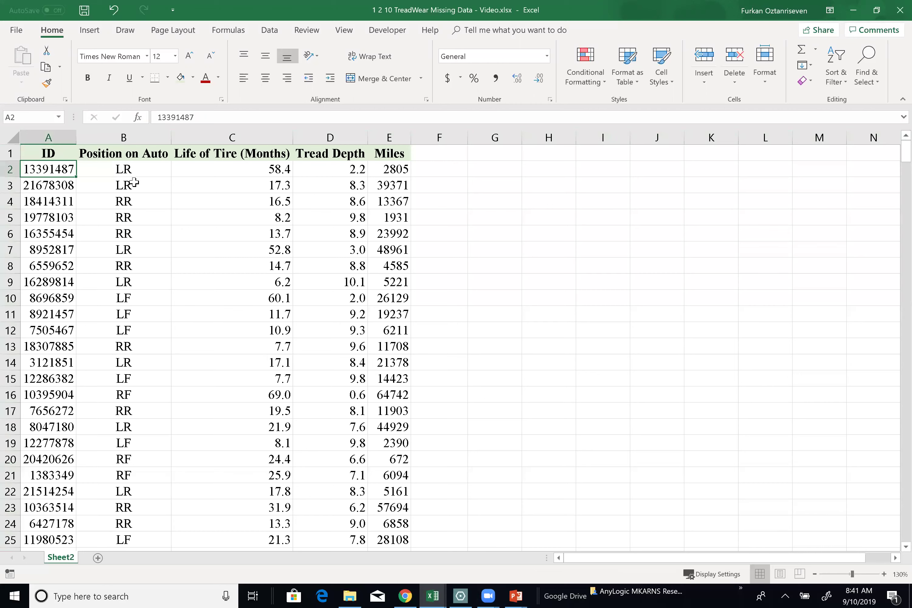
left_click(130, 170)
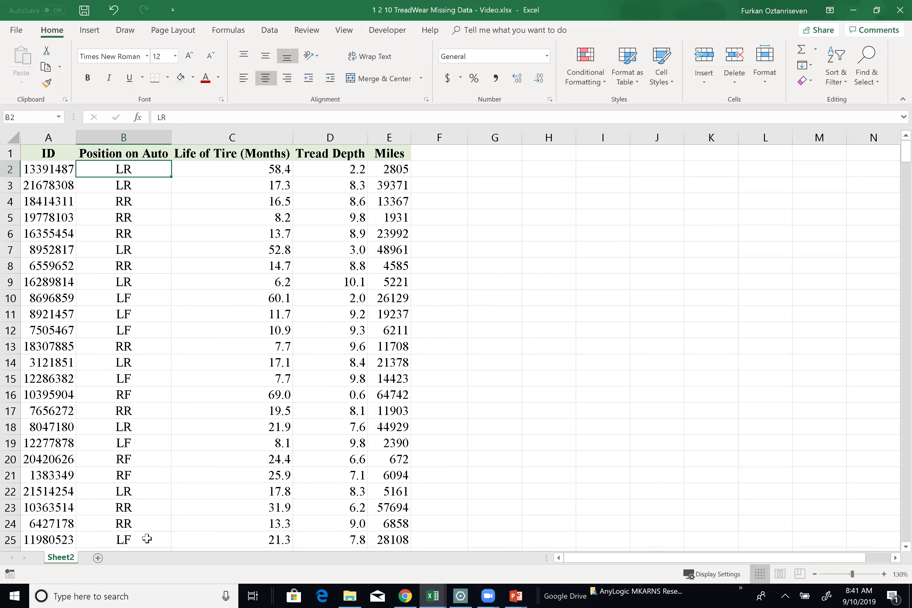
left_click(126, 459)
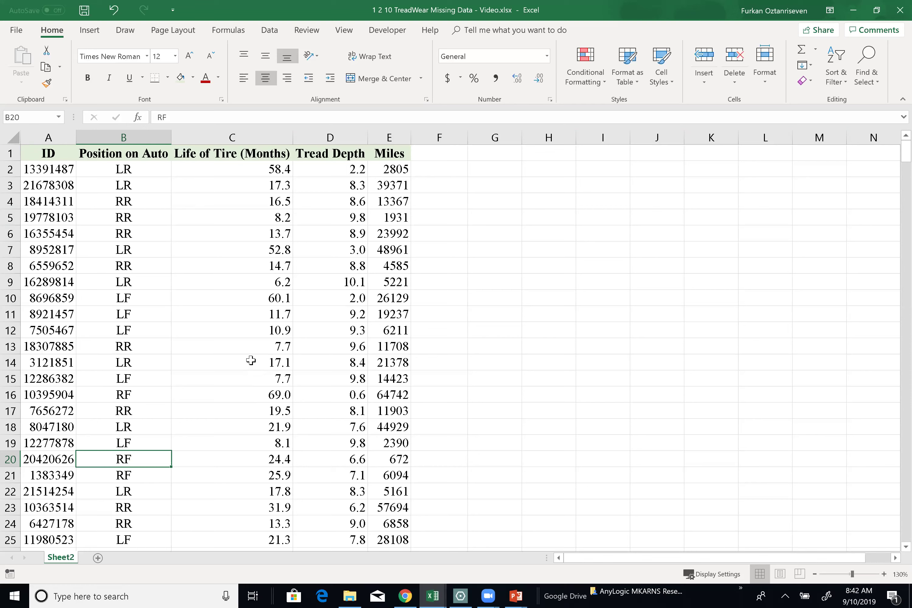
left_click(277, 186)
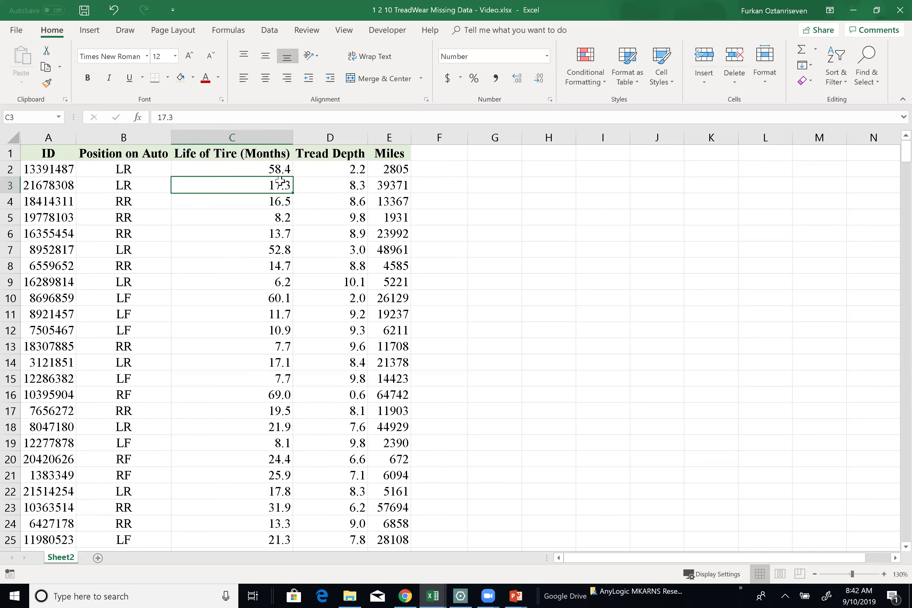
left_click(275, 169)
left_click(342, 169)
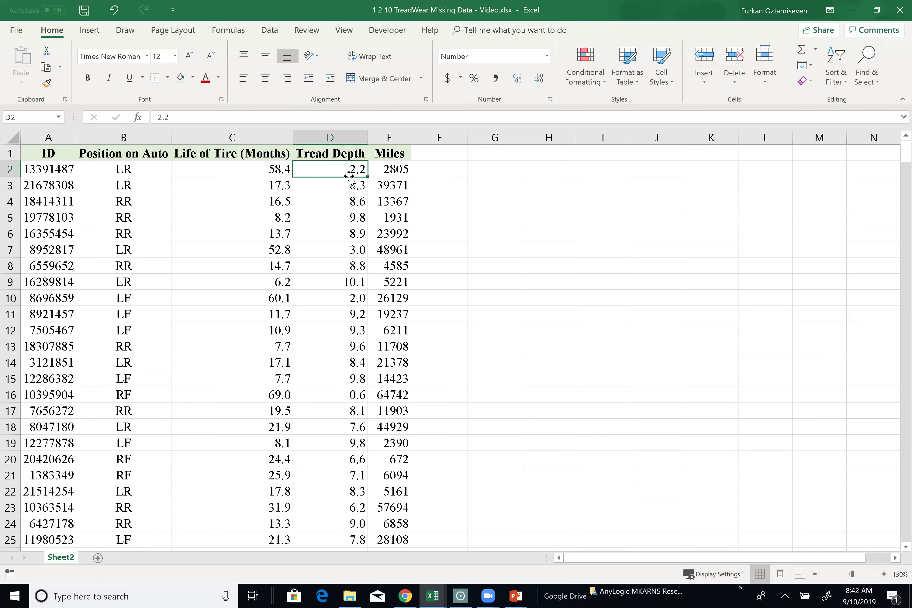
- Format the Miles values with thousands separators and no decimals, and autofit column E
key("Right")
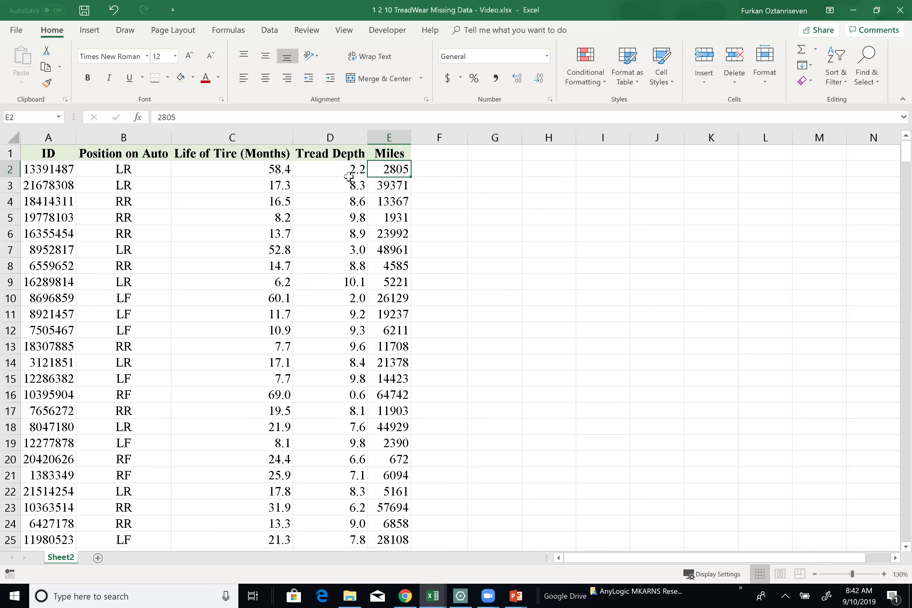
key("ctrl+shift+Down")
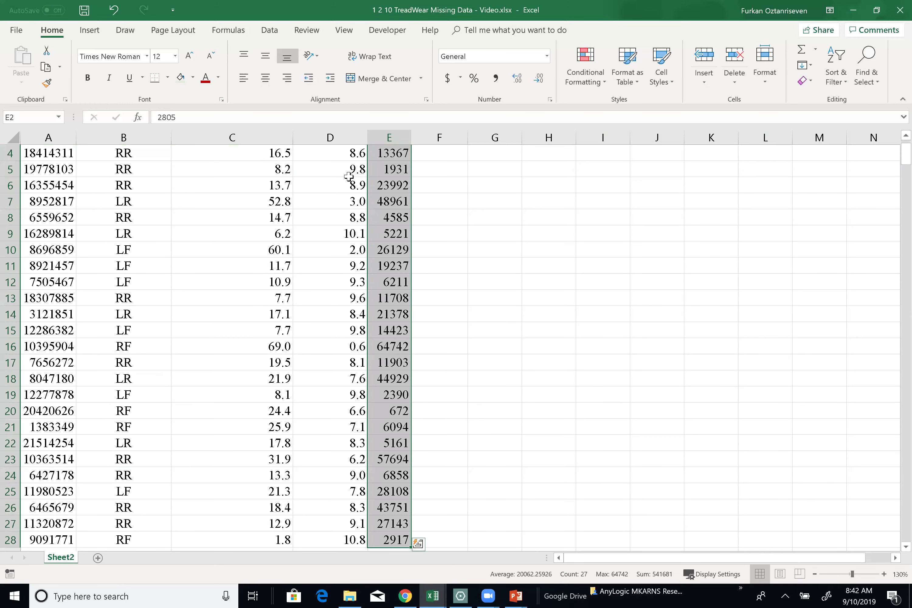
left_click(497, 79)
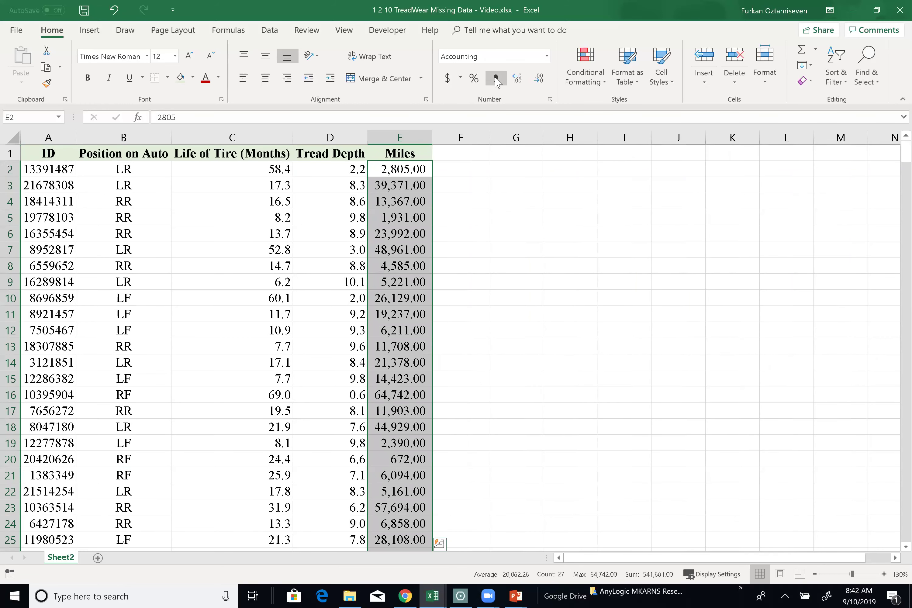
left_click(537, 81)
left_click(537, 81)
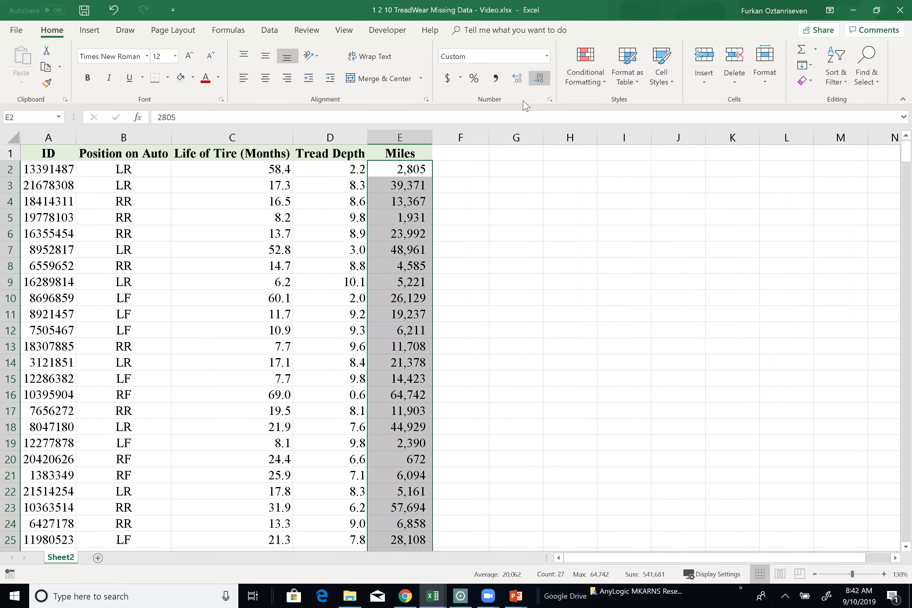
left_click(476, 163)
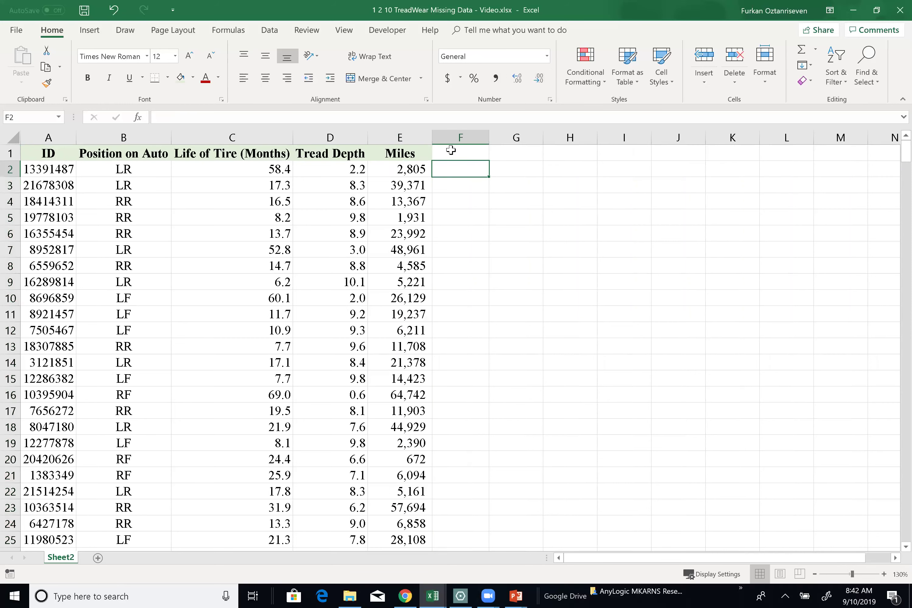
double_click(431, 136)
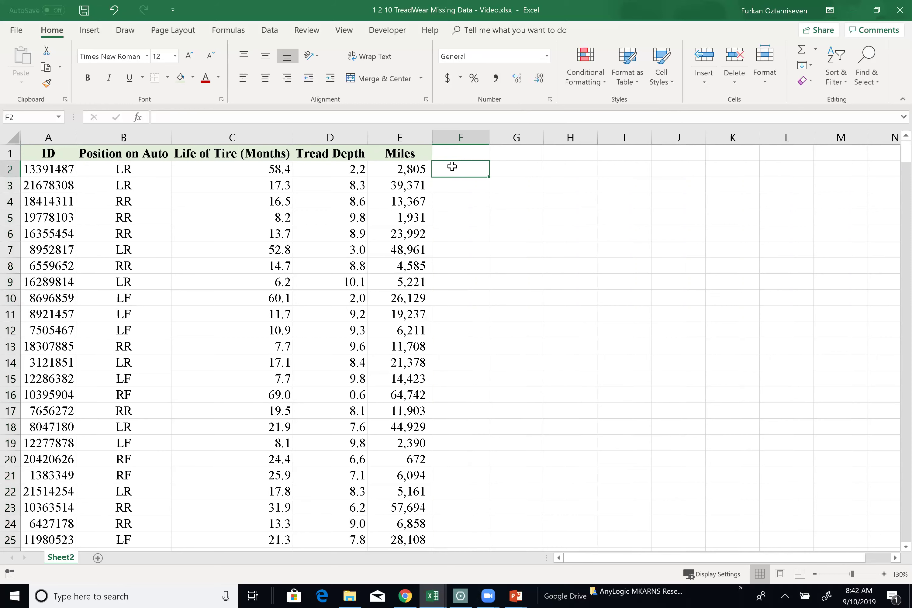
- Add the header "Model" in cell F1
left_click(433, 153)
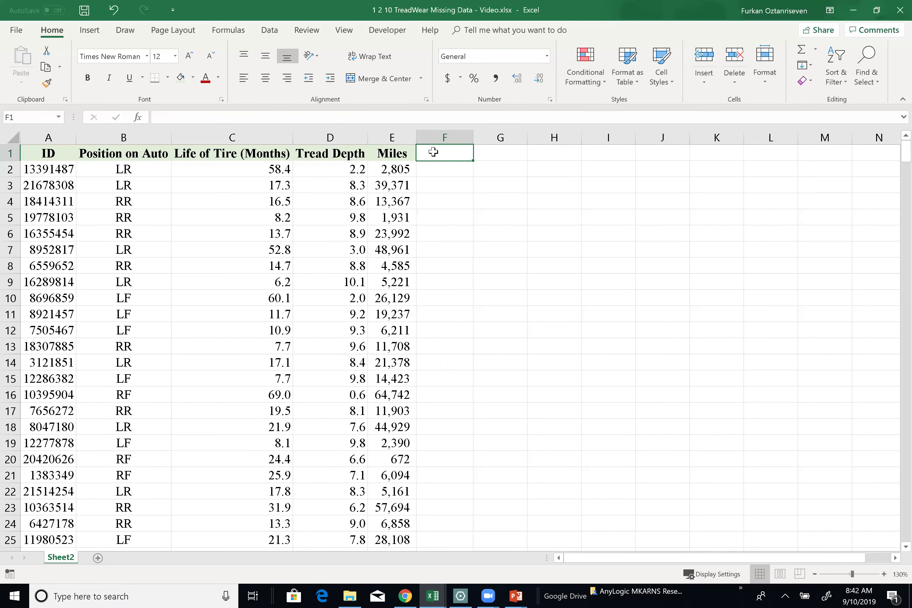
type("Model")
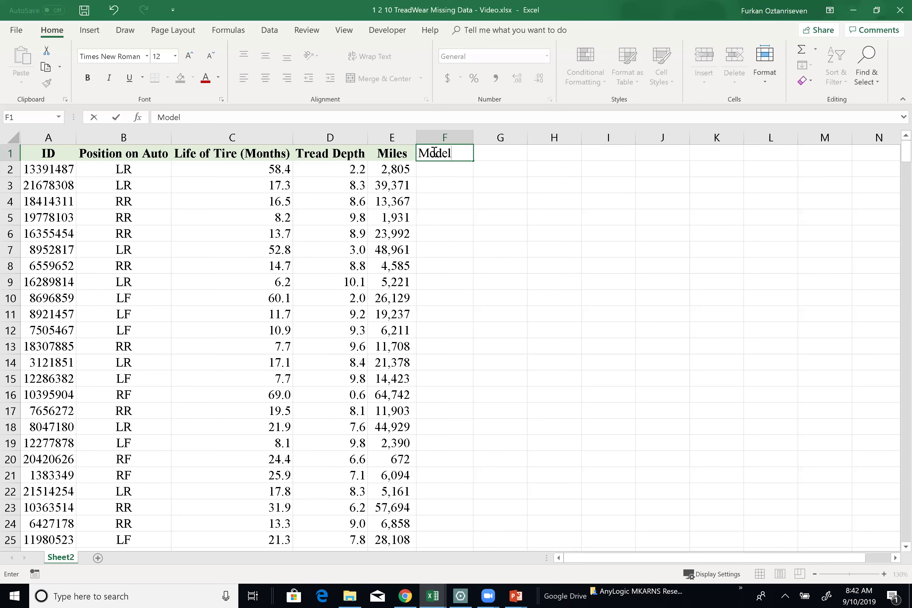
key("Tab")
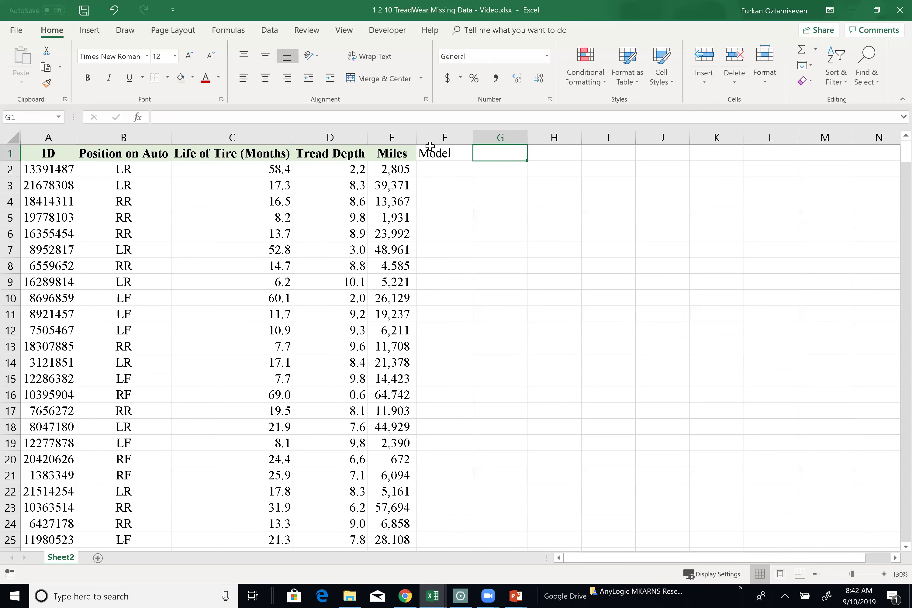
- Format column F with bold red text and a light blue fill, and narrow it to the header's width
left_click(431, 136)
key("ctrl+b")
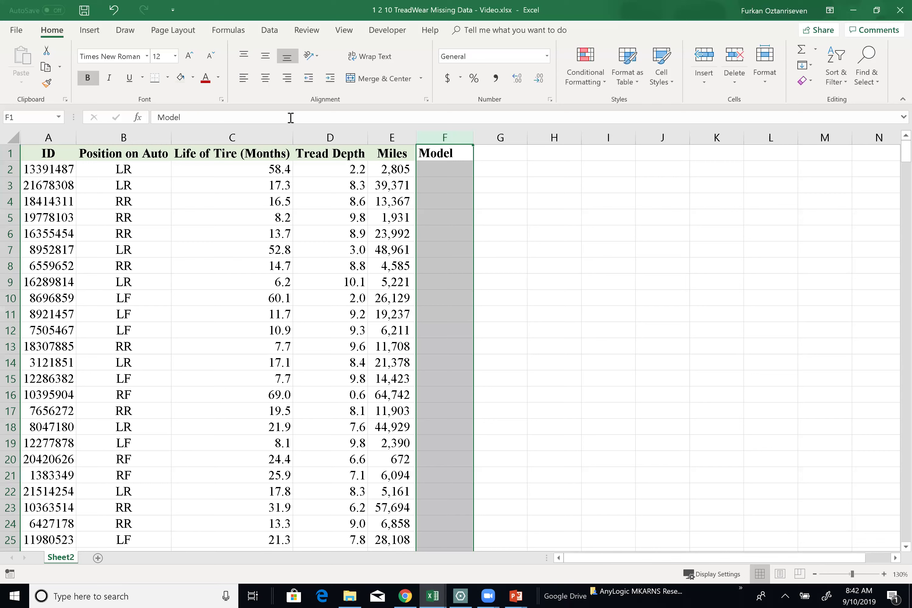
left_click(205, 77)
left_click(193, 77)
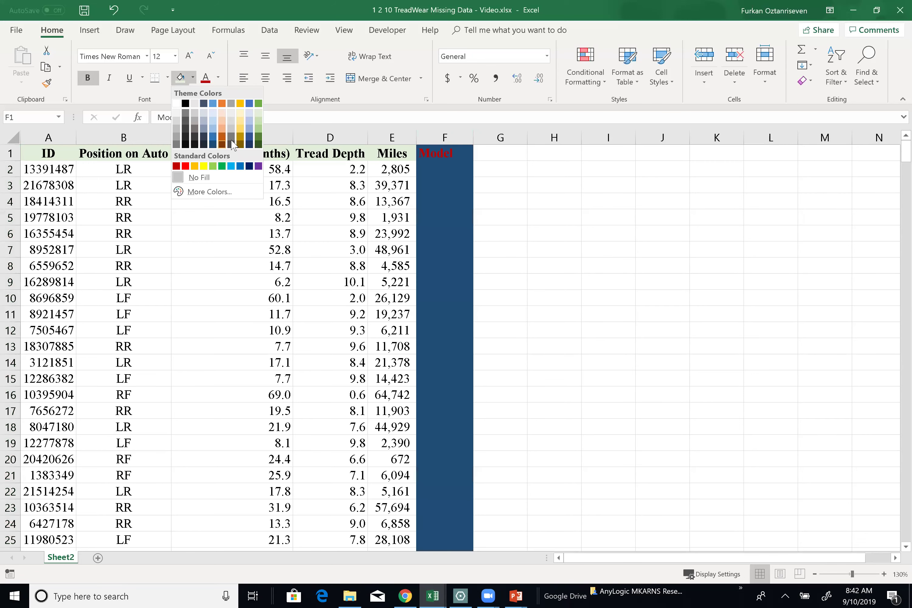
left_click(249, 112)
left_click_drag(473, 138, 455, 138)
- Enter the label "# Missing Values" in cell G2 and autofit column G to it
left_click(483, 171)
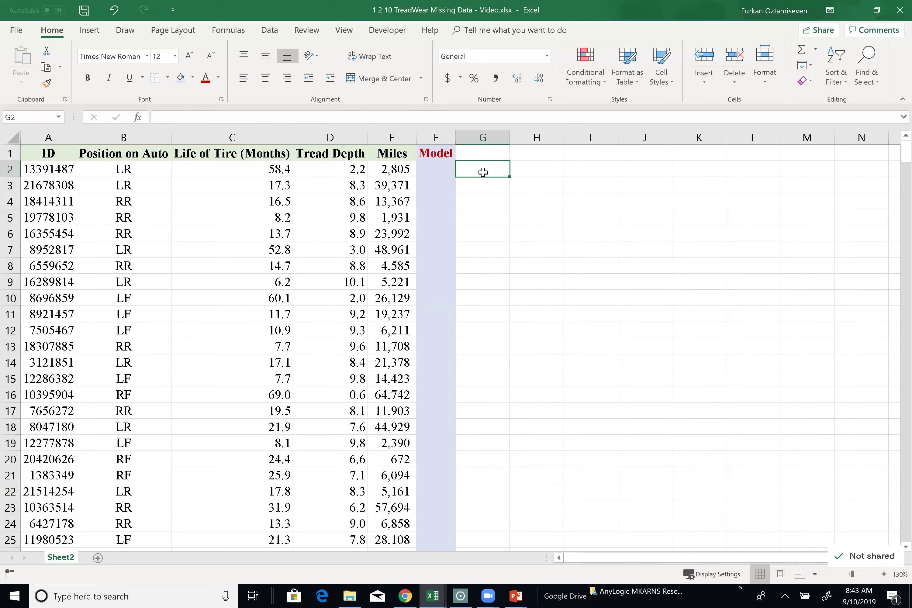
key("Return")
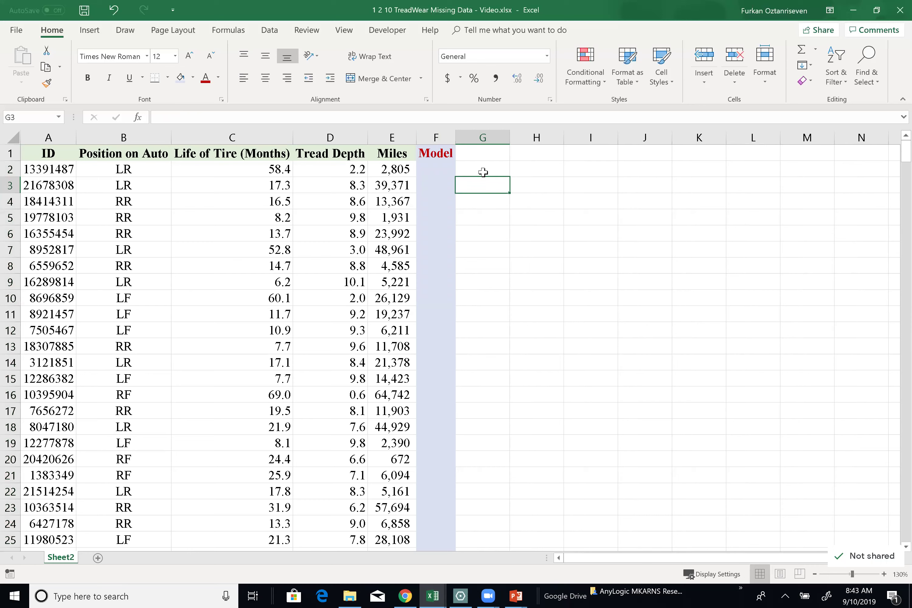
left_click(483, 172)
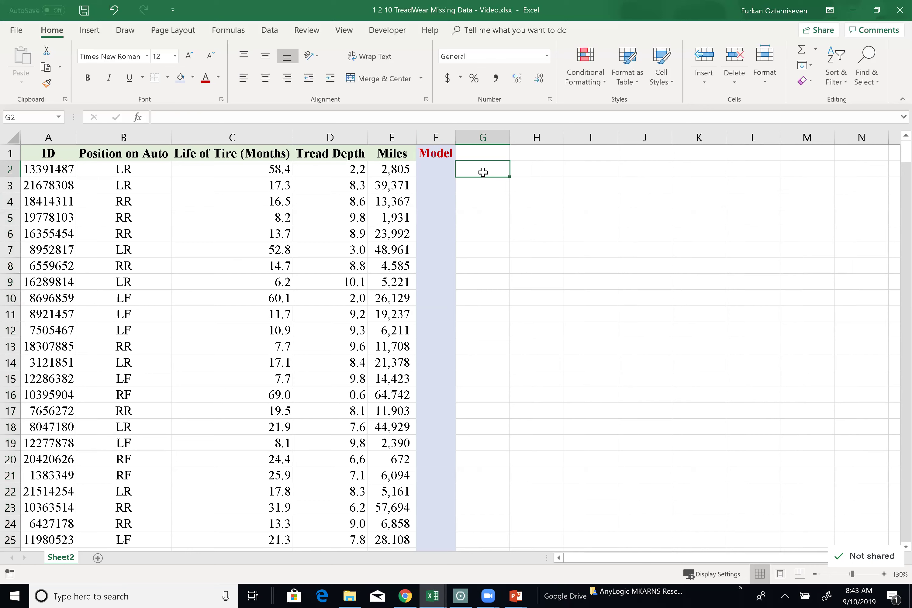
type("# N")
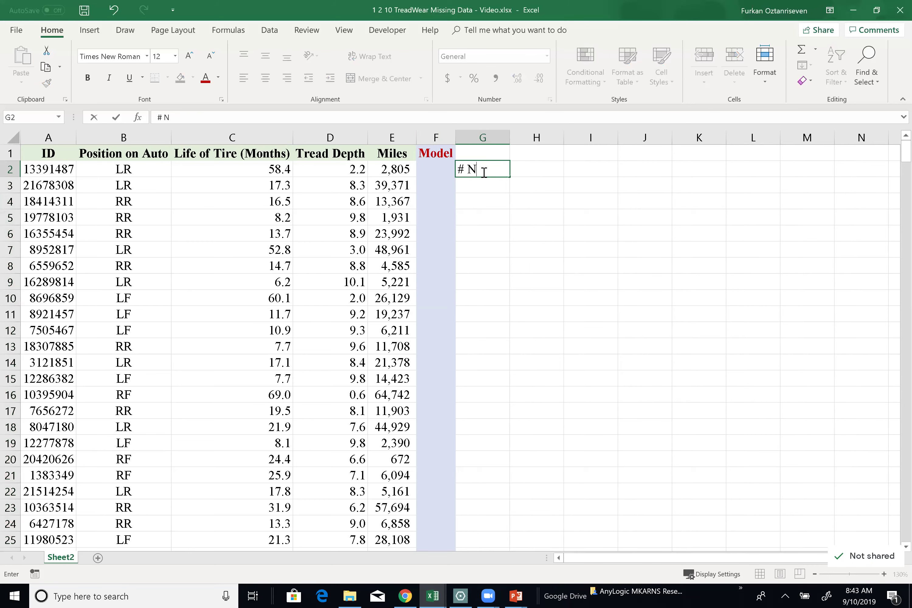
type("u")
key("BackSpace")
key("BackSpace")
type("Missing Values")
key("Tab")
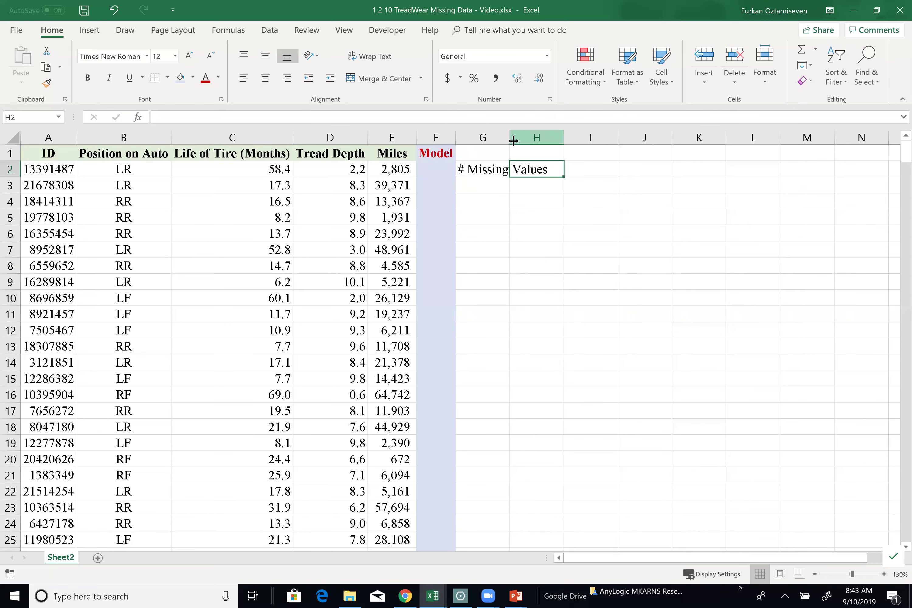
double_click(509, 142)
left_click(510, 171)
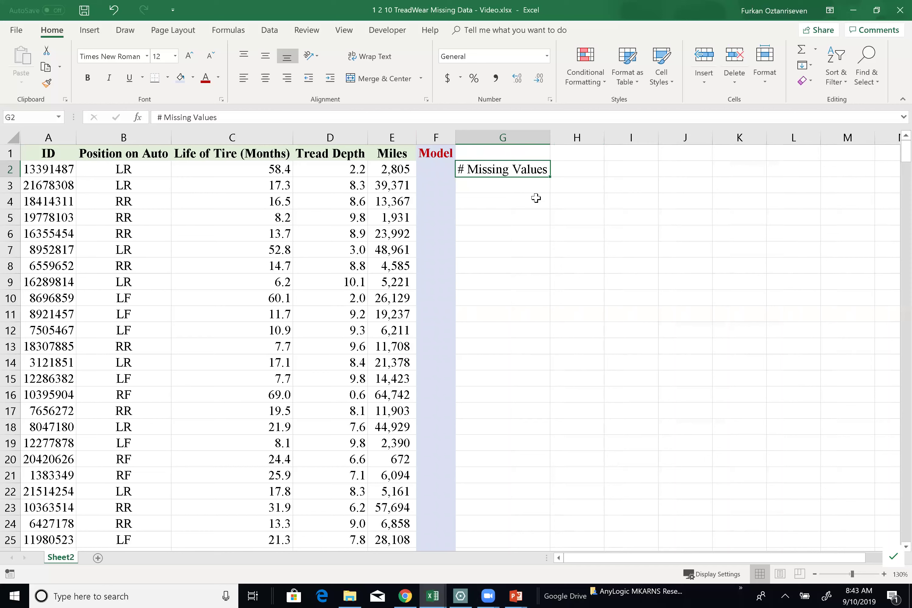
- Bold the "# Missing Values" label and link cell H1 to the header in C1 with the formula =C1
key("ctrl+b")
left_click_drag(543, 201, 561, 216)
left_click(559, 152)
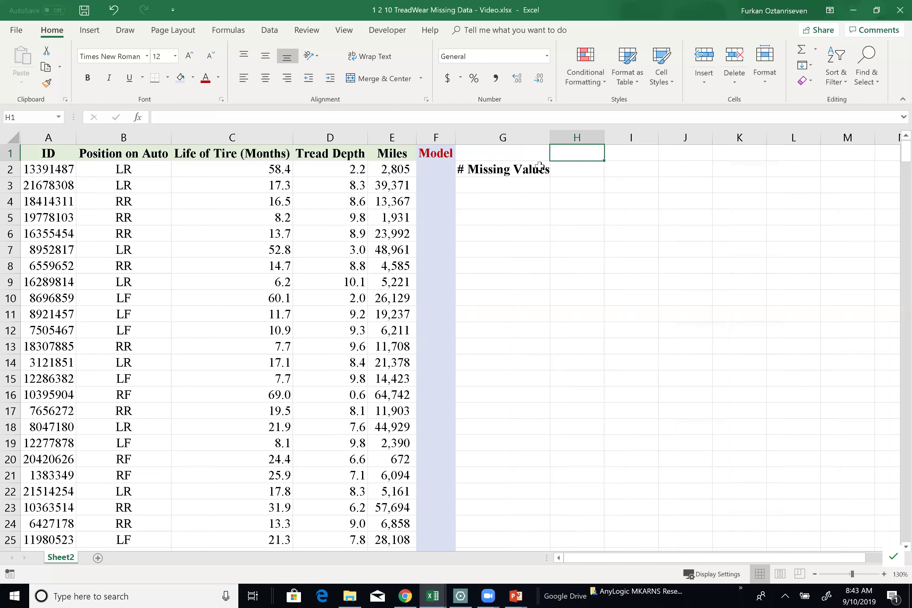
type("-=")
key("Escape")
type("=")
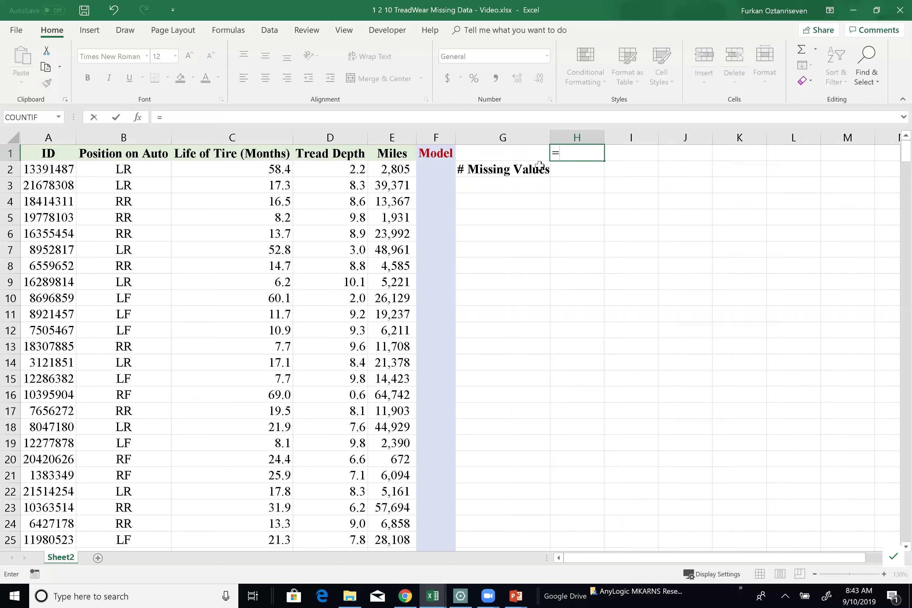
left_click(213, 154)
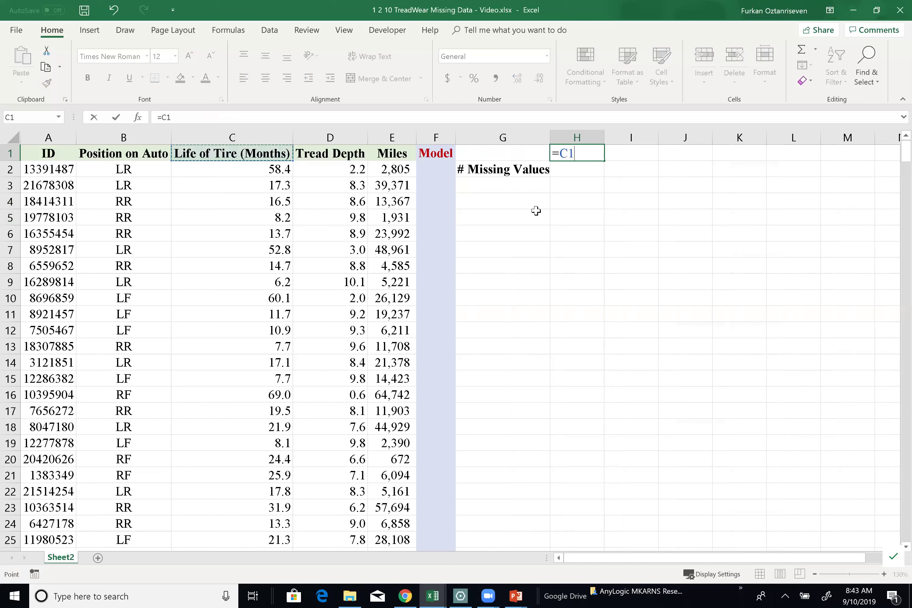
key("Tab")
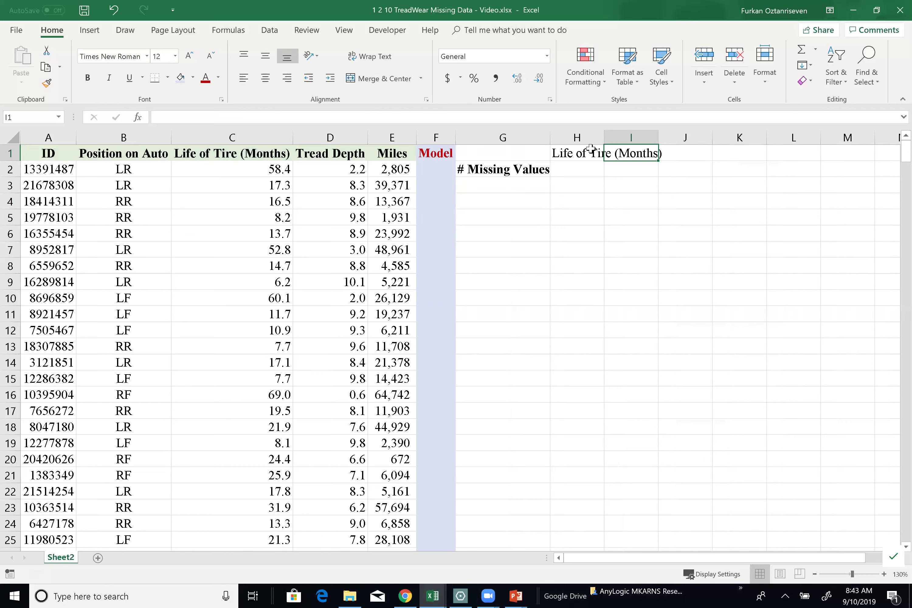
- Fill the header link from H1 across to J1
key("Left")
left_click_drag(604, 161, 693, 167)
left_click(603, 136)
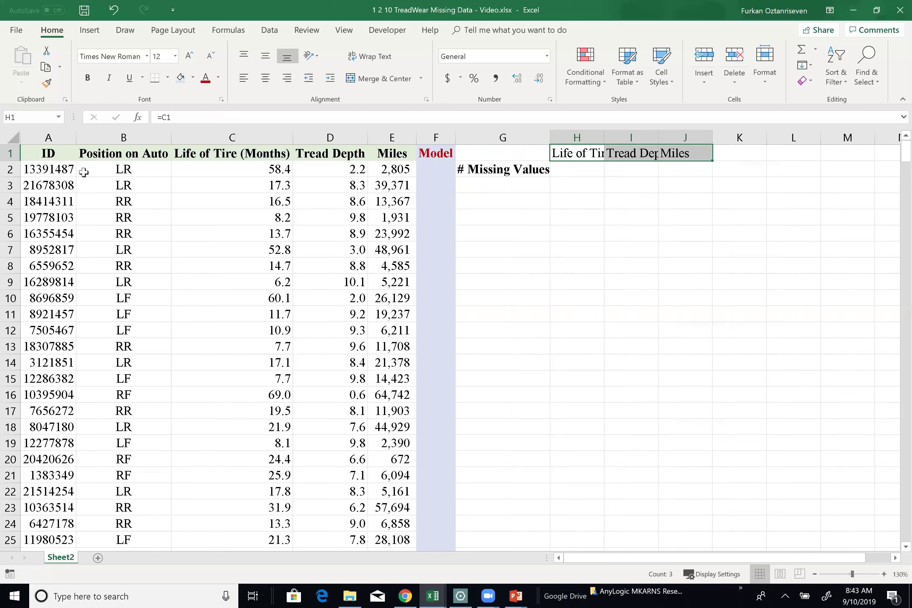
- Check the number of entries in the ID and Position on Auto columns down to the last data row
left_click(55, 169)
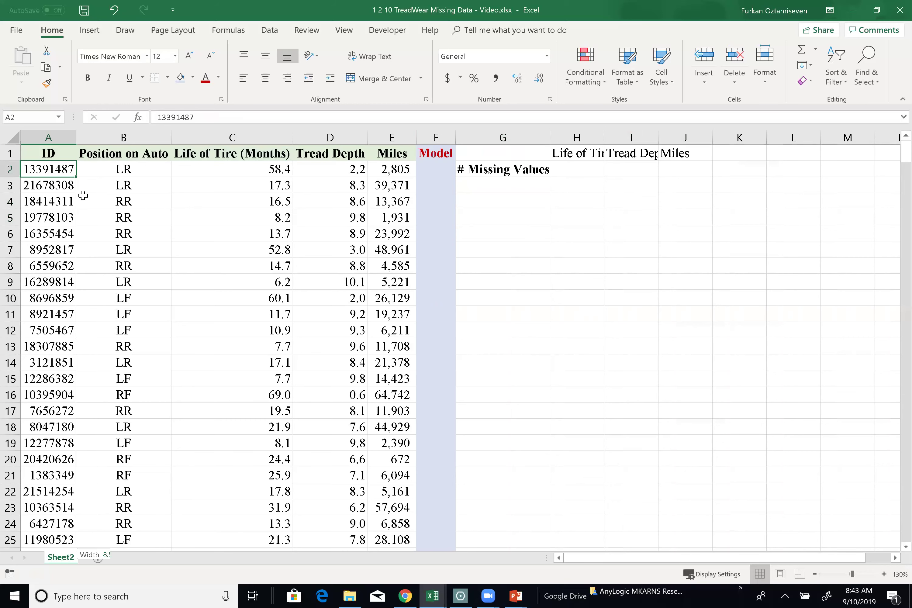
key("ctrl+shift+Down")
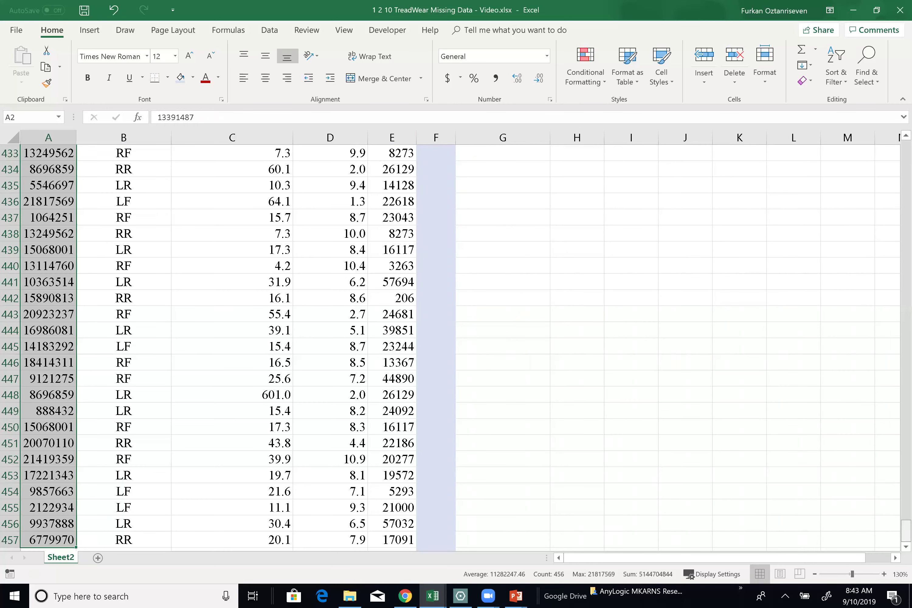
left_click_drag(905, 532, 889, 135)
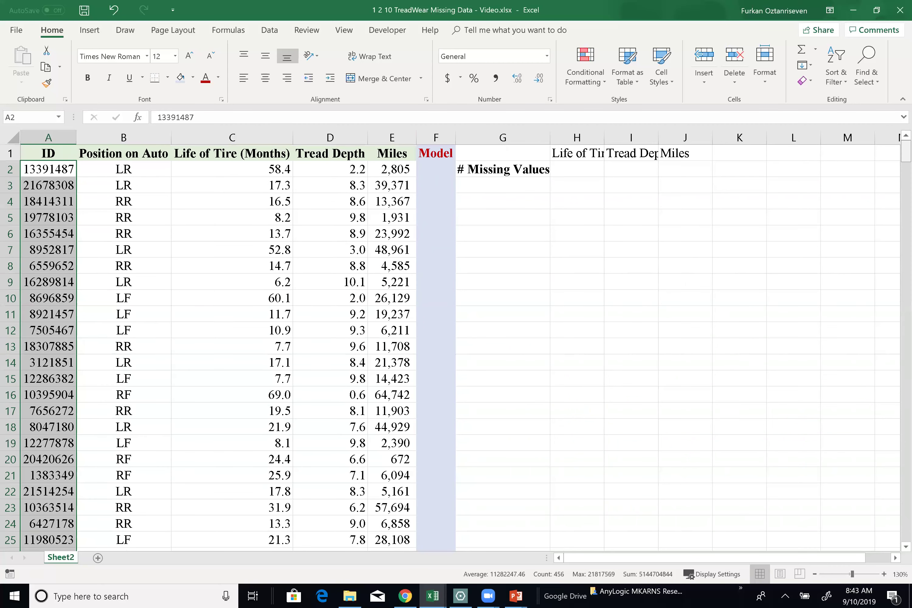
left_click(110, 173)
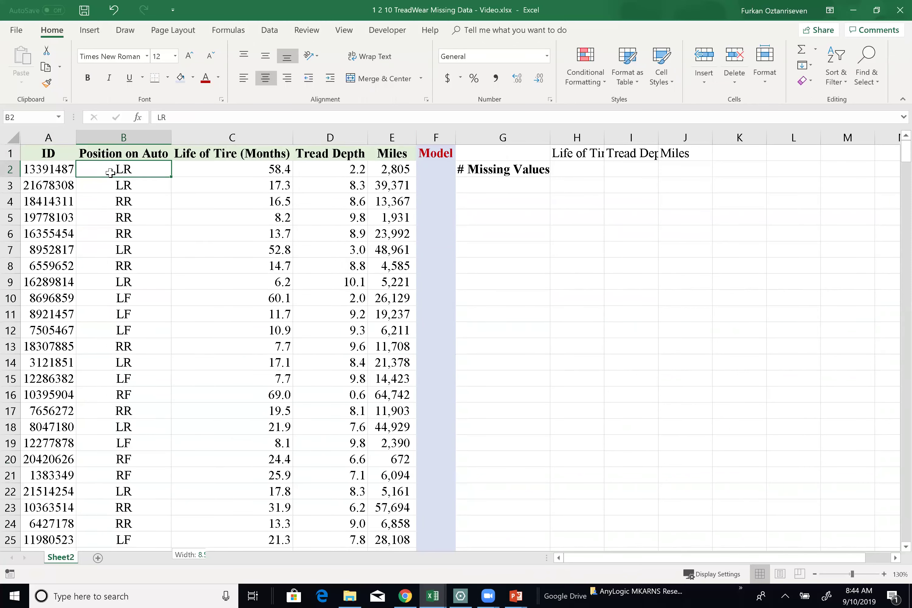
key("ctrl+shift+Down")
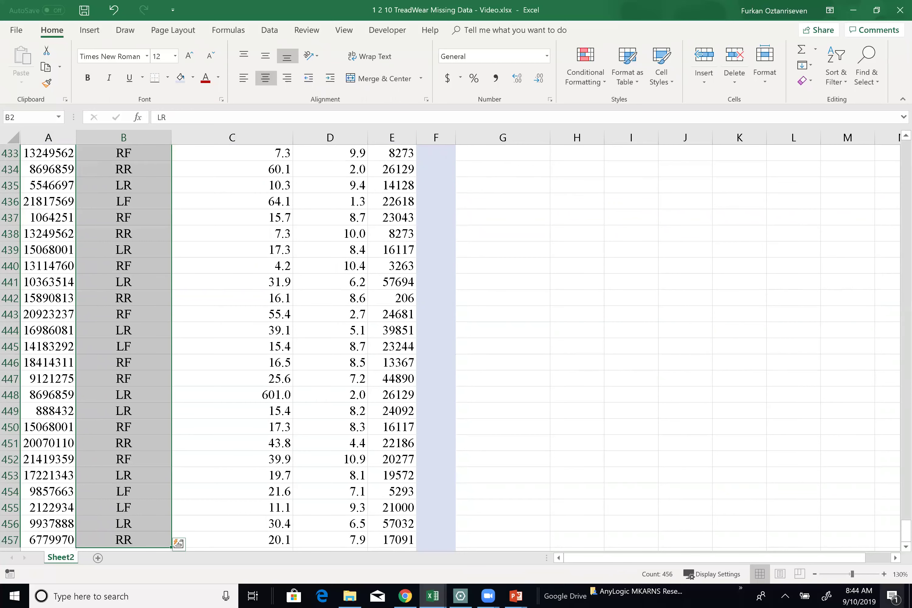
left_click_drag(906, 531, 886, 133)
- Bold the summary headers in H1:J1 and autofit all column widths on the sheet
left_click_drag(587, 159, 693, 155)
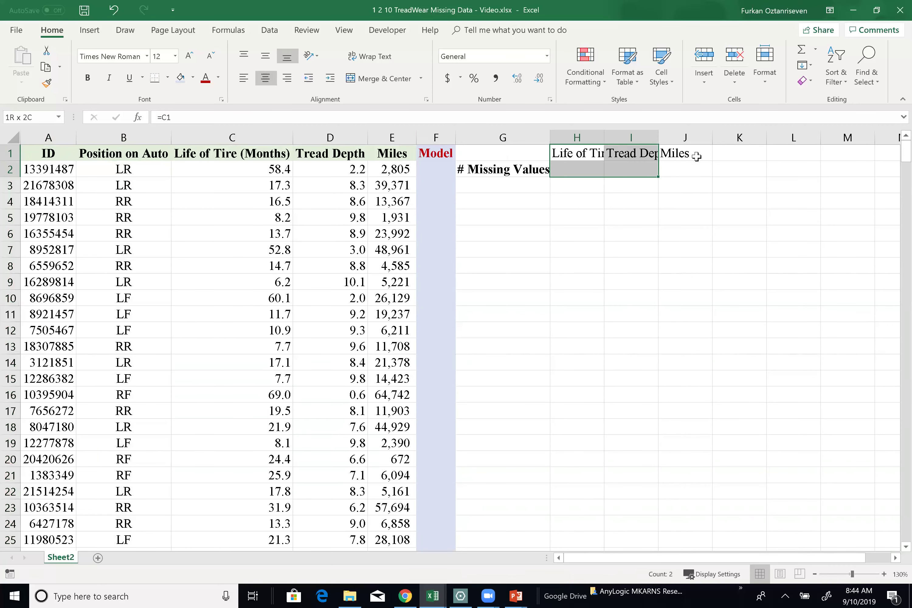
key("ctrl+v")
key("ctrl+b")
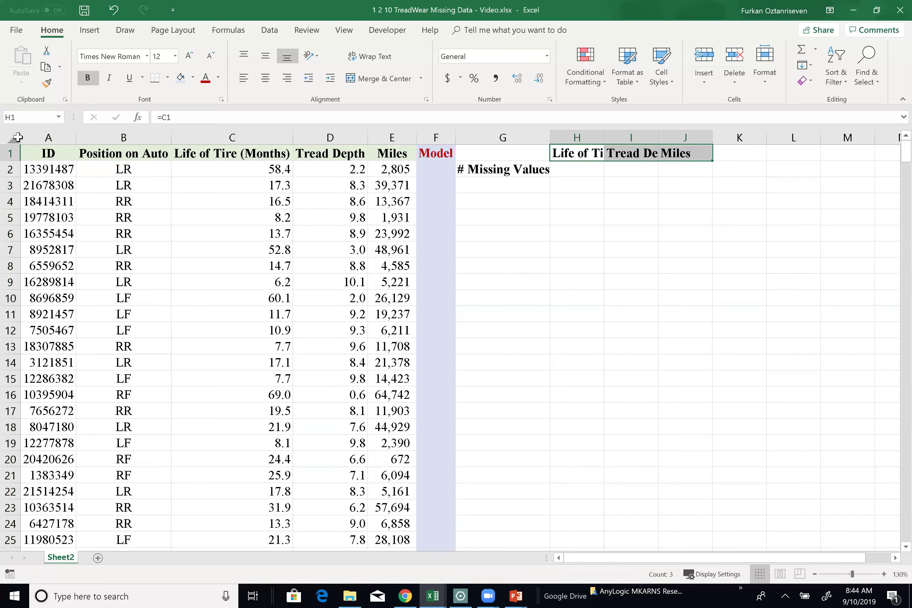
left_click(17, 137)
double_click(76, 137)
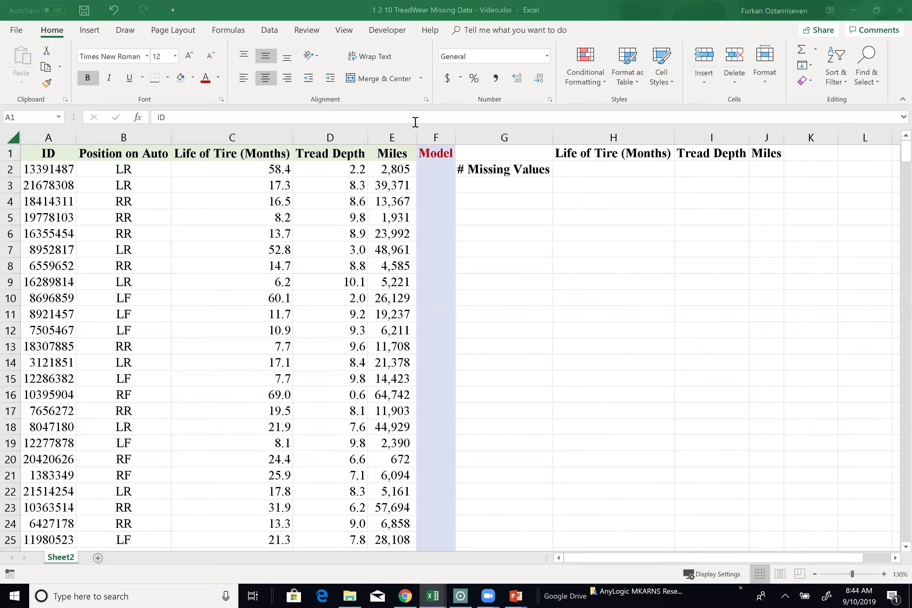
- Count the missing Life of Tire values in H2 with COUNTBLANK over C2:C457
left_click(597, 169)
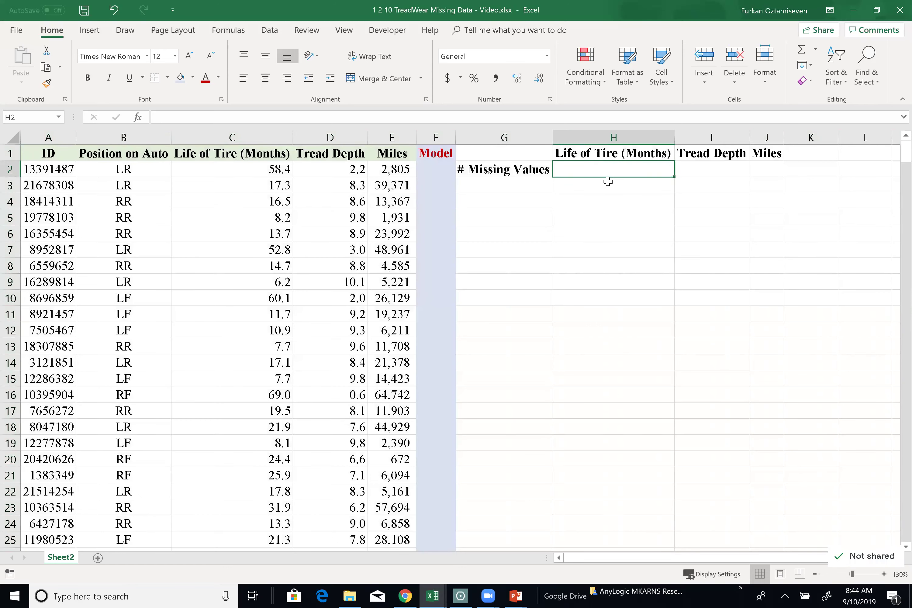
type("=cp")
key("BackSpace")
type("ount")
double_click(614, 204)
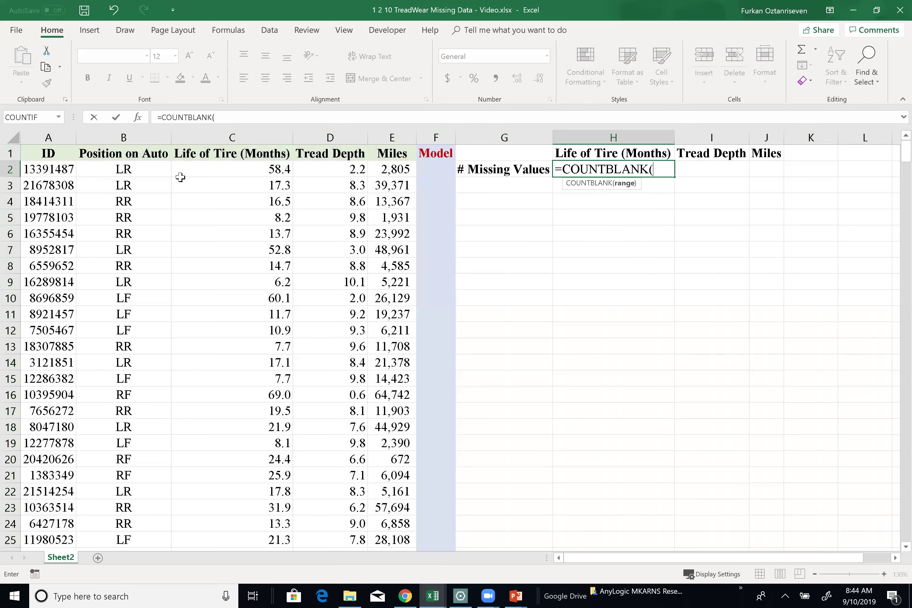
left_click(222, 178)
key("ctrl+shift+Down")
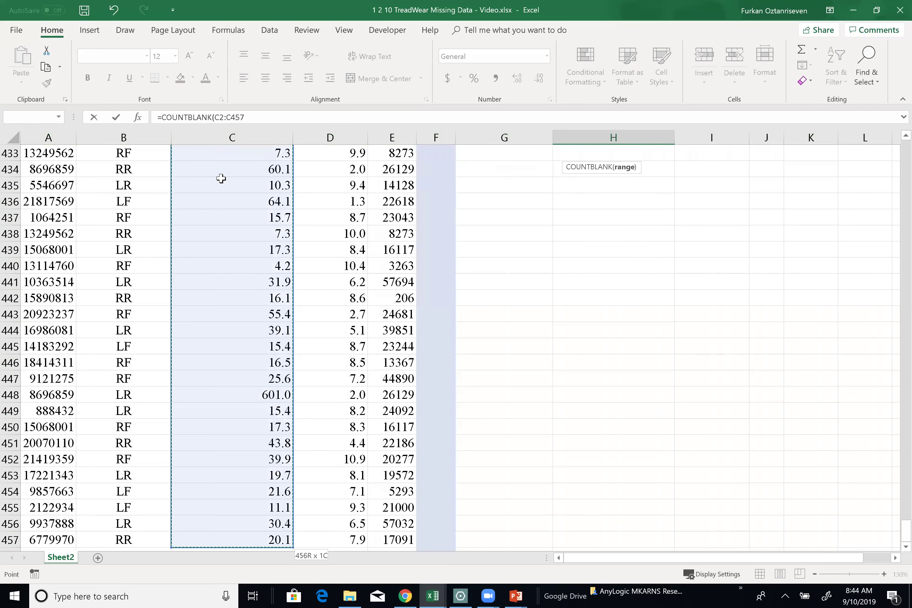
key("Return")
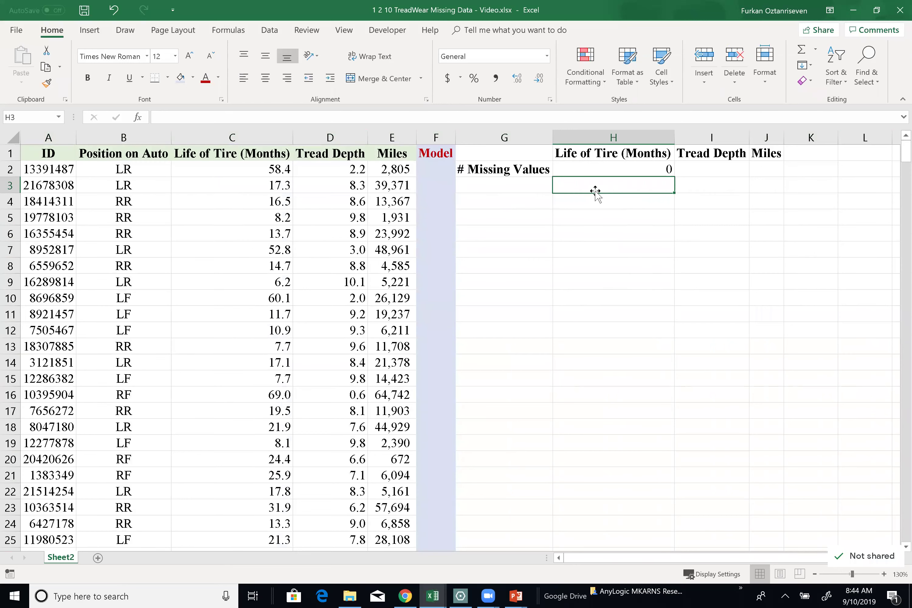
- Fill the COUNTBLANK formula from H2 across to J2 and inspect the copied formula under Miles
left_click(666, 170)
left_click_drag(675, 177, 779, 175)
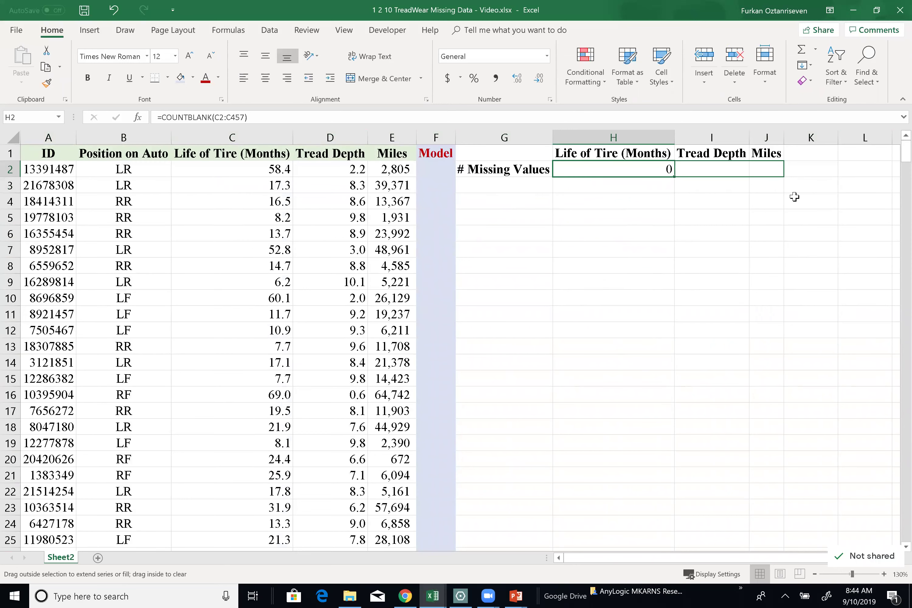
left_click_drag(649, 168, 700, 162)
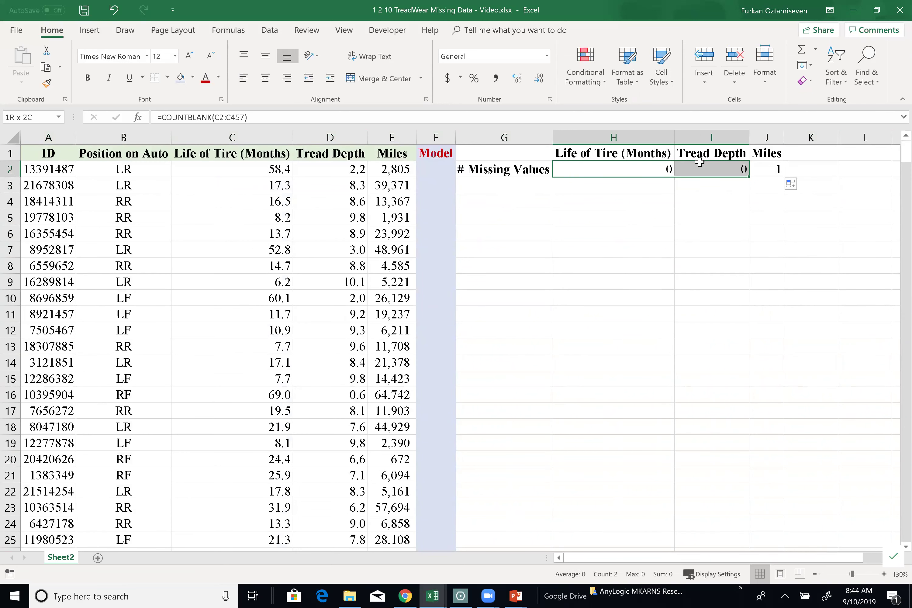
left_click(762, 169)
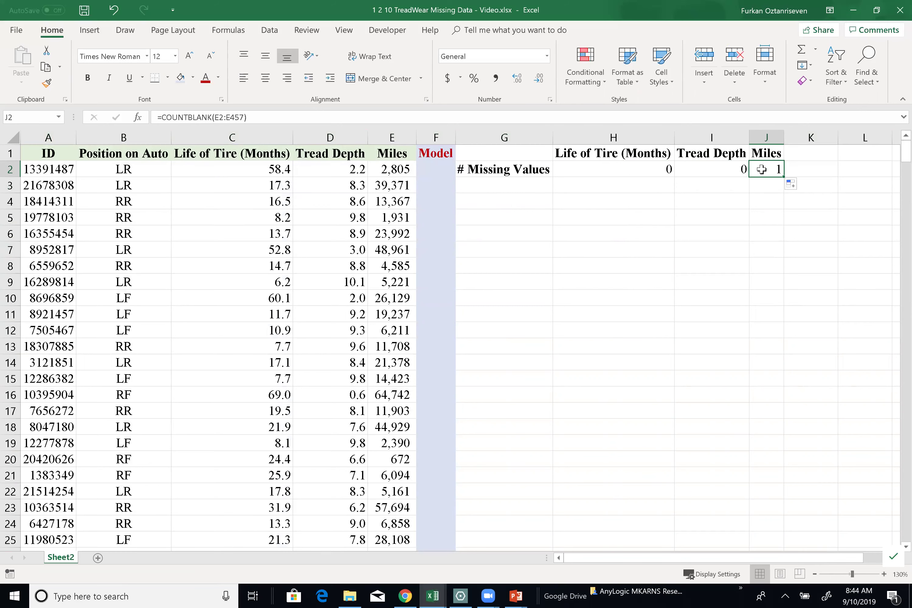
- Enter a COUNTA formula for C2:C457 in H3 and fill it across to J3
left_click(585, 192)
type("=coun")
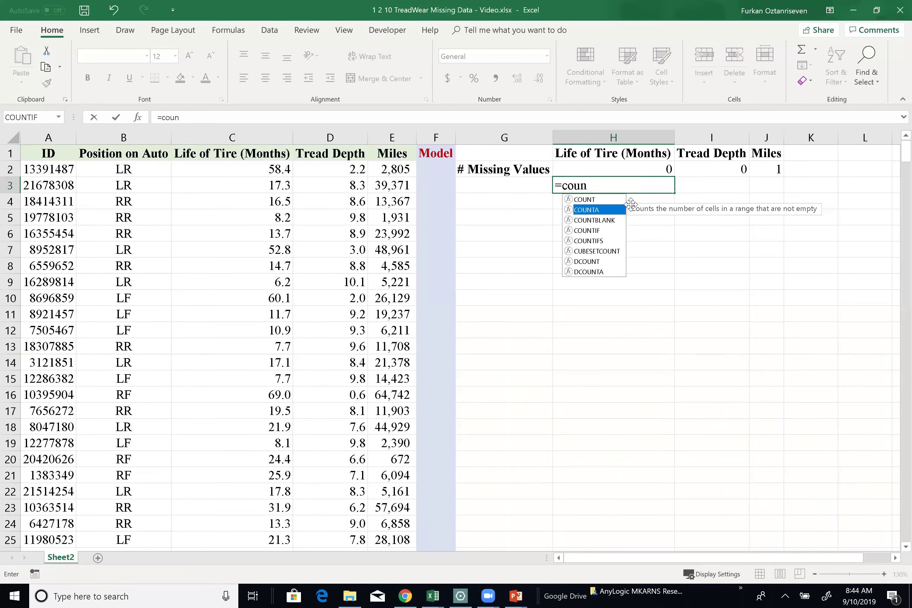
double_click(609, 210)
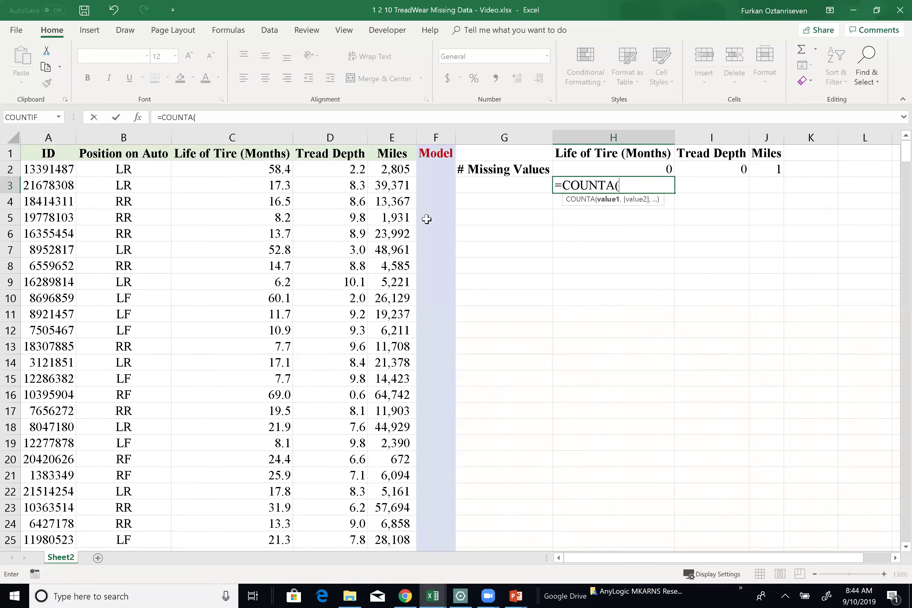
left_click(256, 172)
key("ctrl+shift+Down")
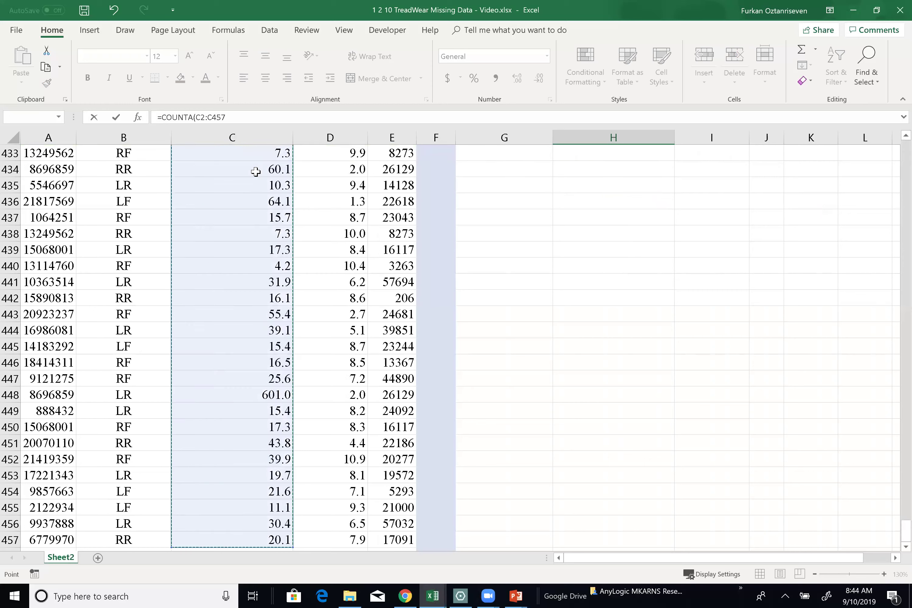
key("Return")
scroll(649, 189, "up", 1)
left_click(649, 188)
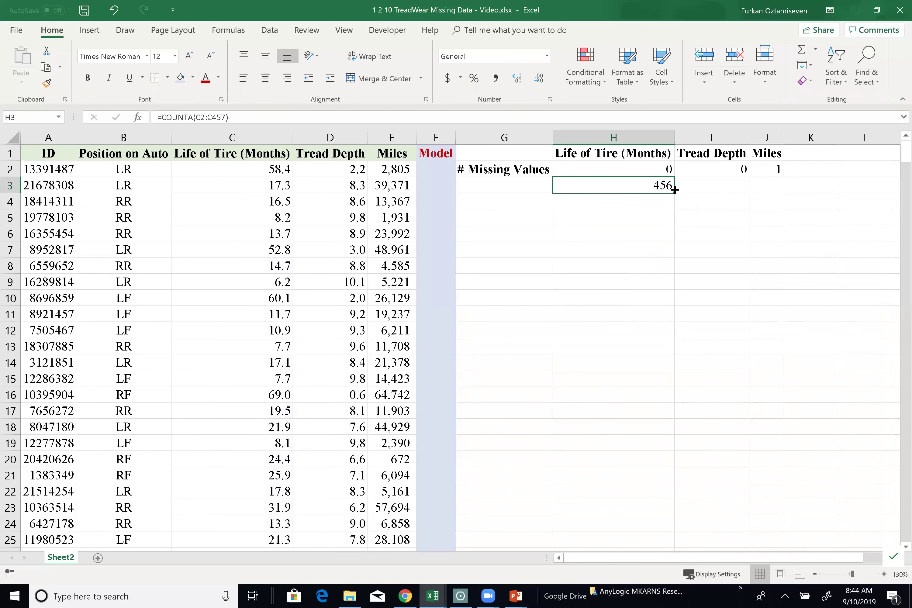
left_click_drag(682, 192, 780, 192)
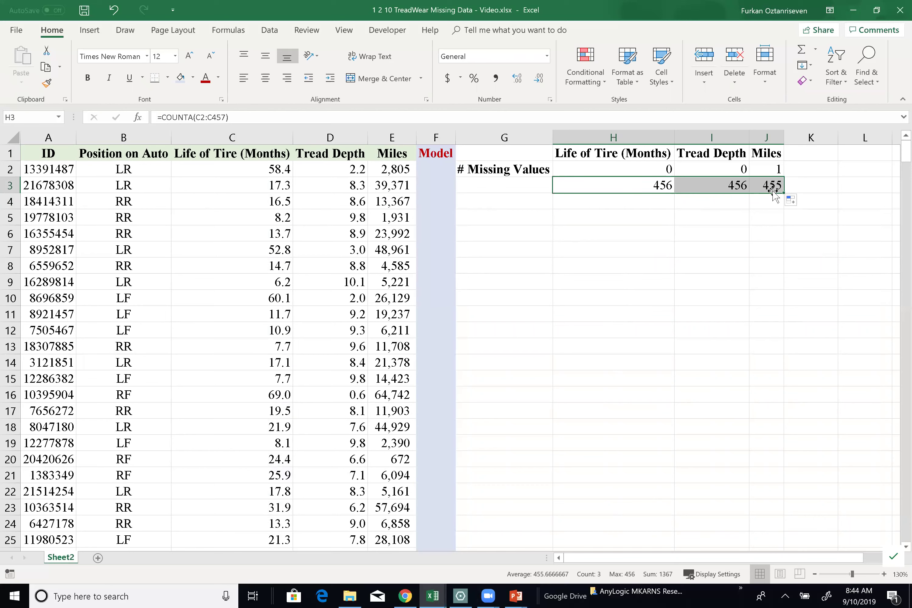
- Clear the COUNTA formulas below the missing-value counts
left_click_drag(764, 188, 653, 195)
key("Delete")
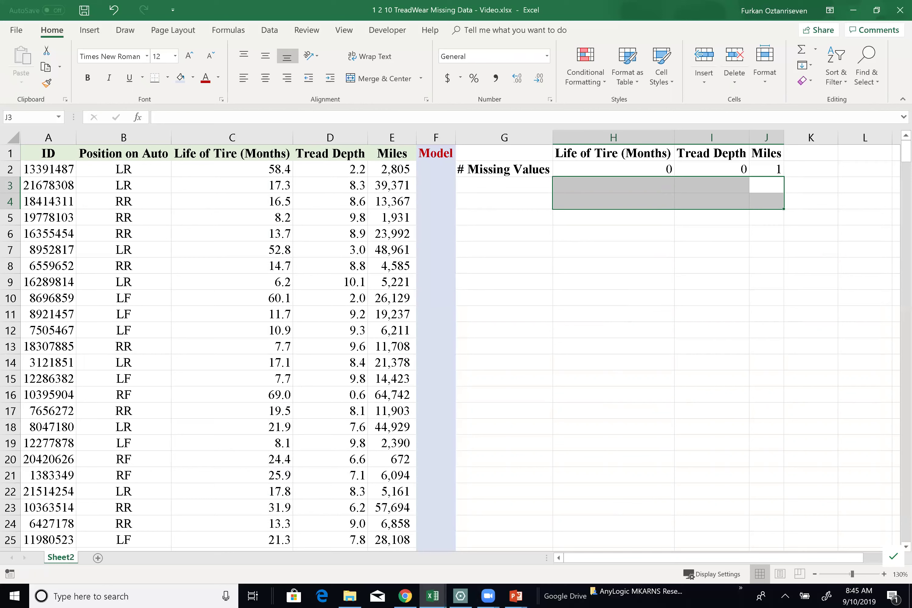
- Sort the data in A1:E457 by Miles from smallest to largest, treating the first row as headers
left_click(68, 176)
left_click(41, 154)
key("shift+Right")
key("shift+Right")
key("shift+Right")
key("shift+Right")
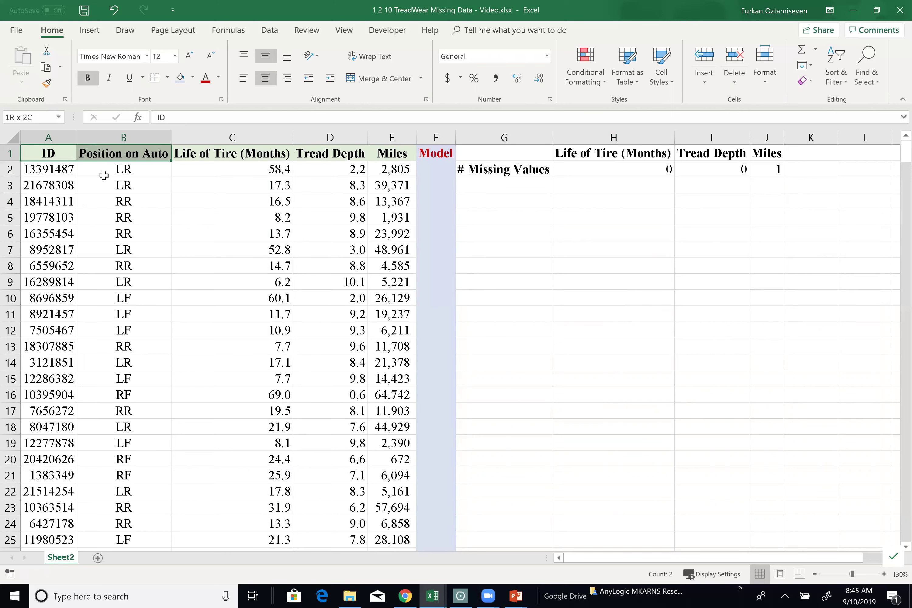
key("ctrl+shift+Down")
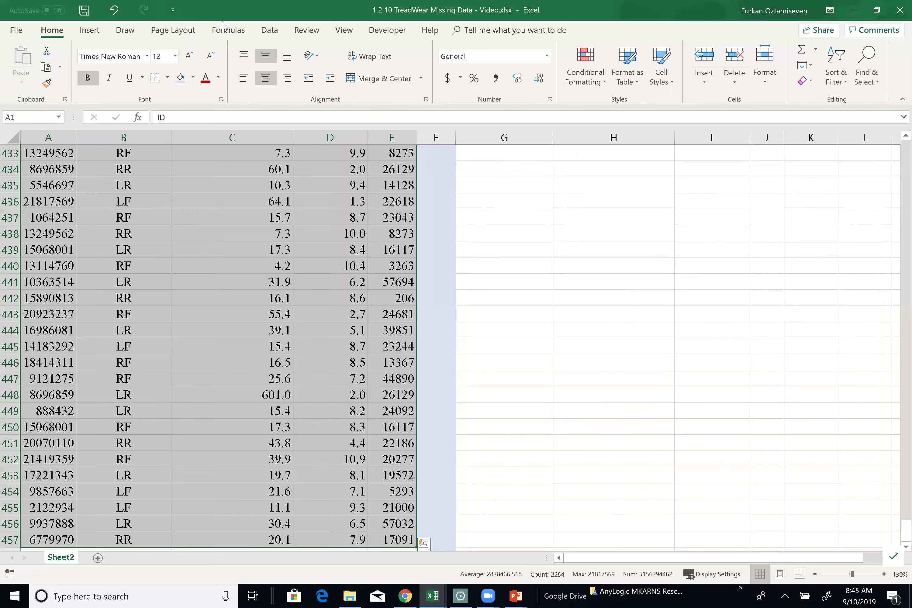
left_click(269, 30)
left_click(384, 64)
left_click(393, 358)
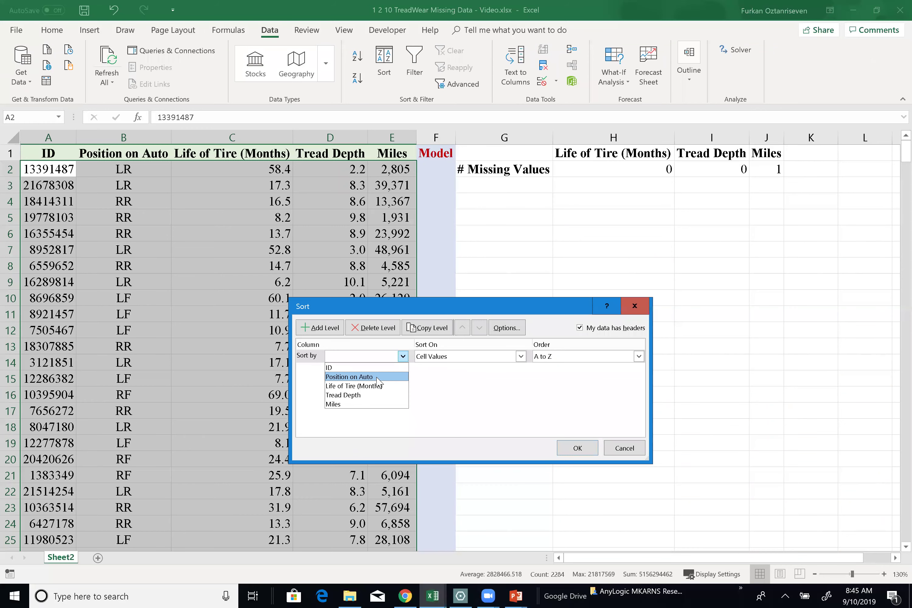
left_click(371, 405)
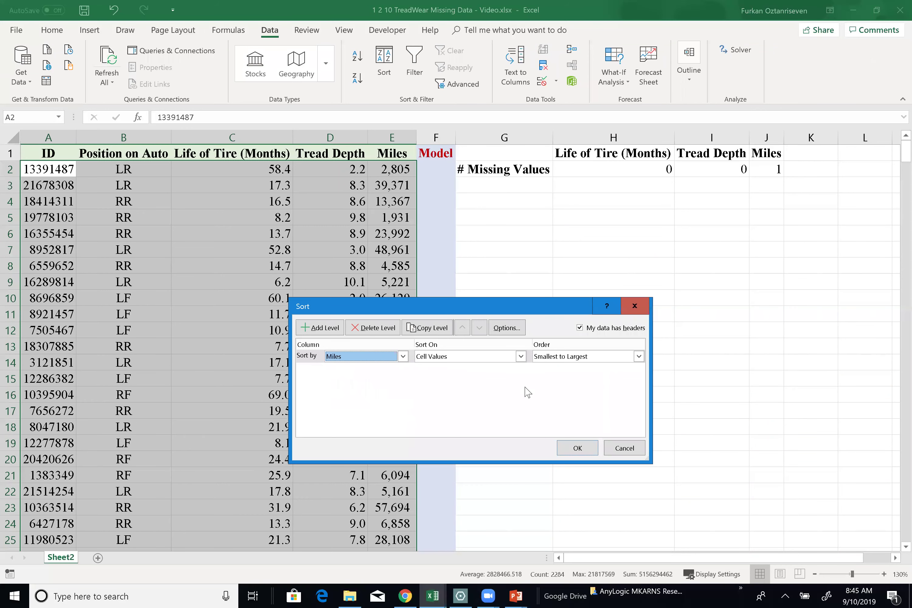
left_click(577, 448)
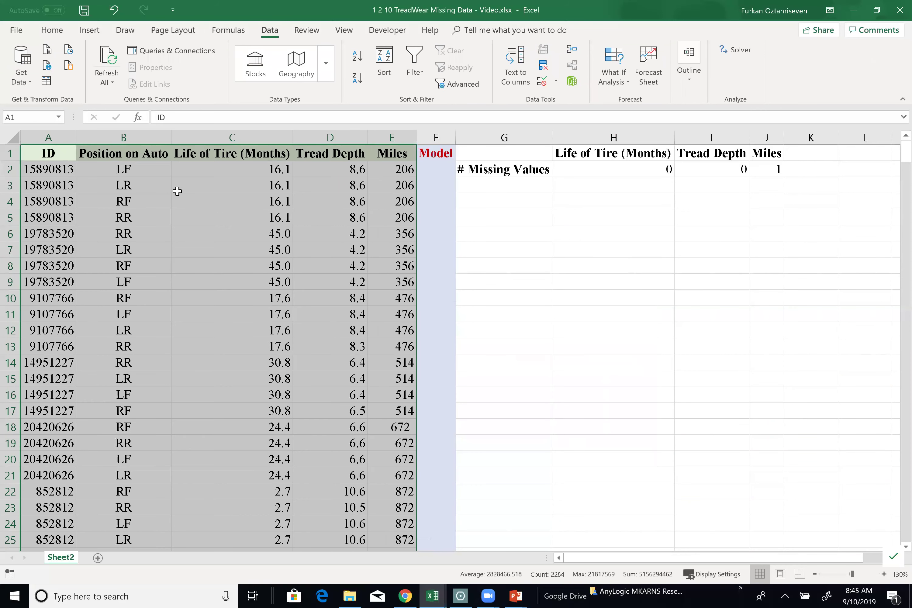
- Highlight the blank Miles cell E457 at the end of the sorted data with a gold fill
left_click(404, 170)
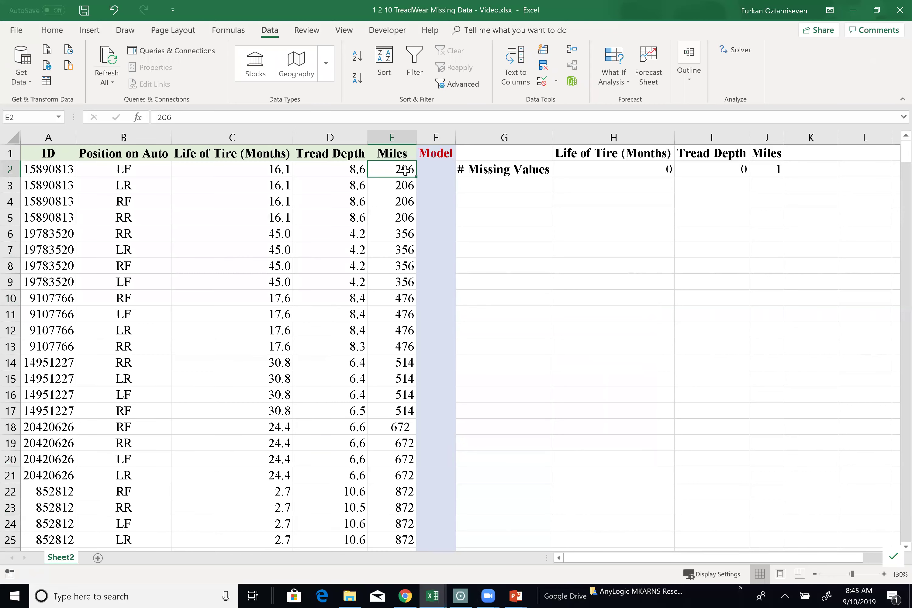
key("ctrl+shift+Down")
scroll(414, 402, "down", 3)
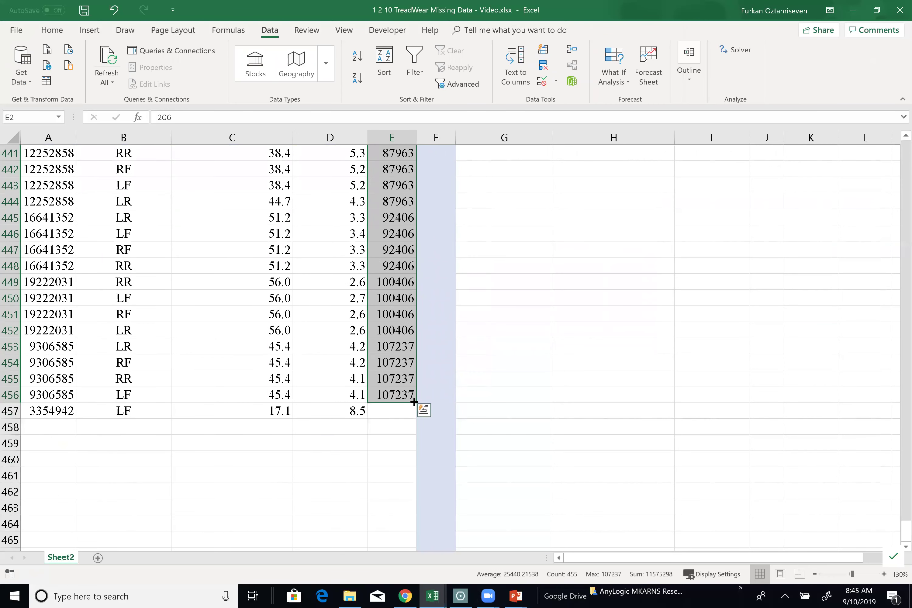
left_click(397, 415)
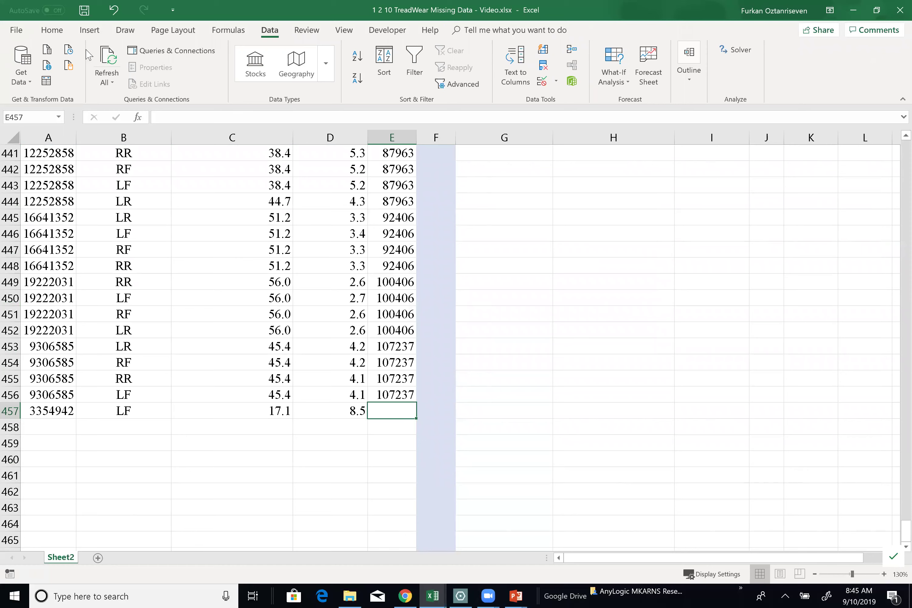
left_click(52, 30)
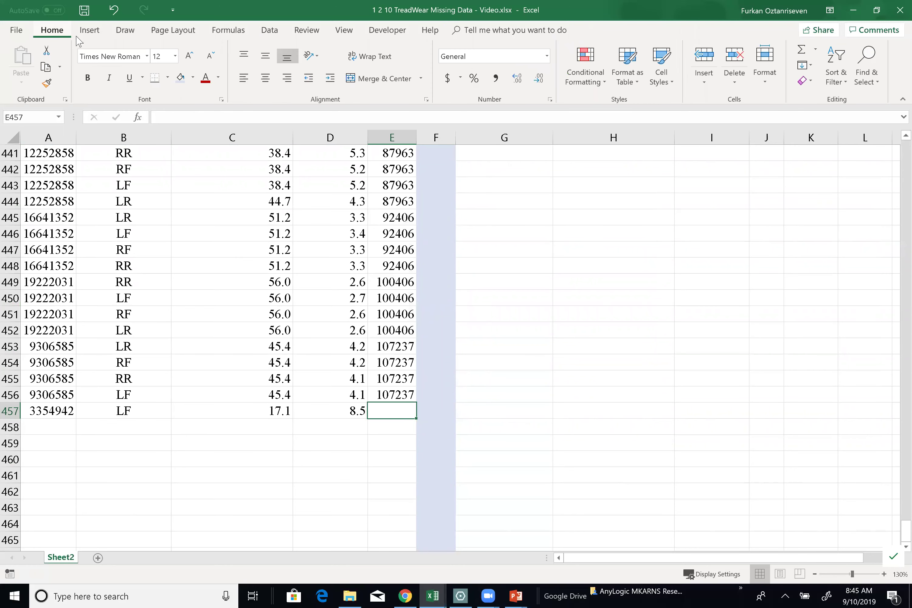
left_click(193, 77)
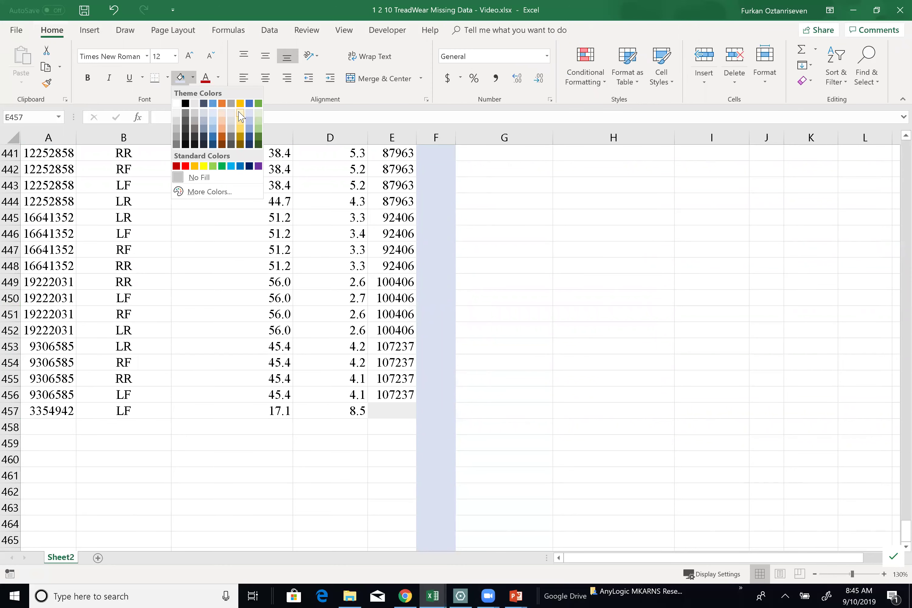
left_click(241, 129)
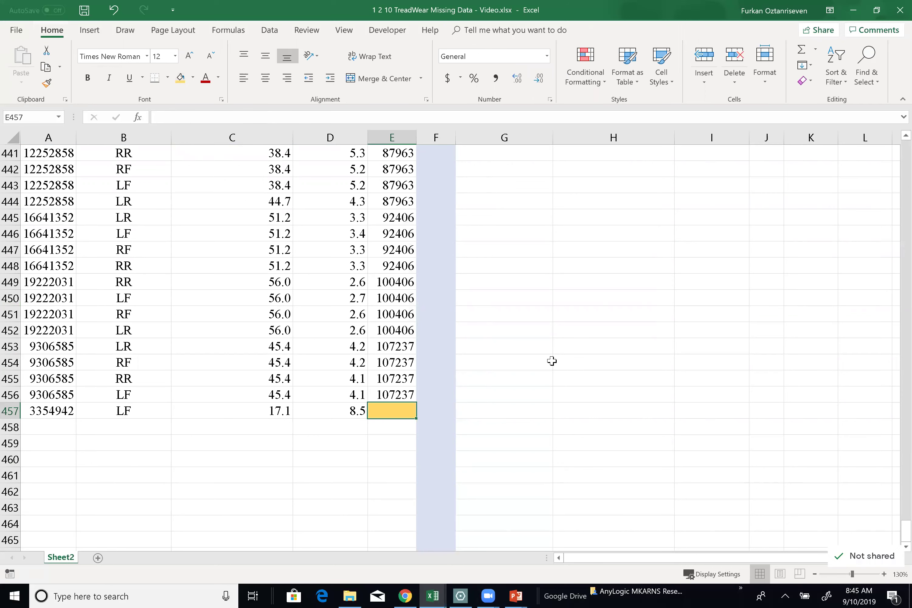
left_click_drag(552, 361, 628, 363)
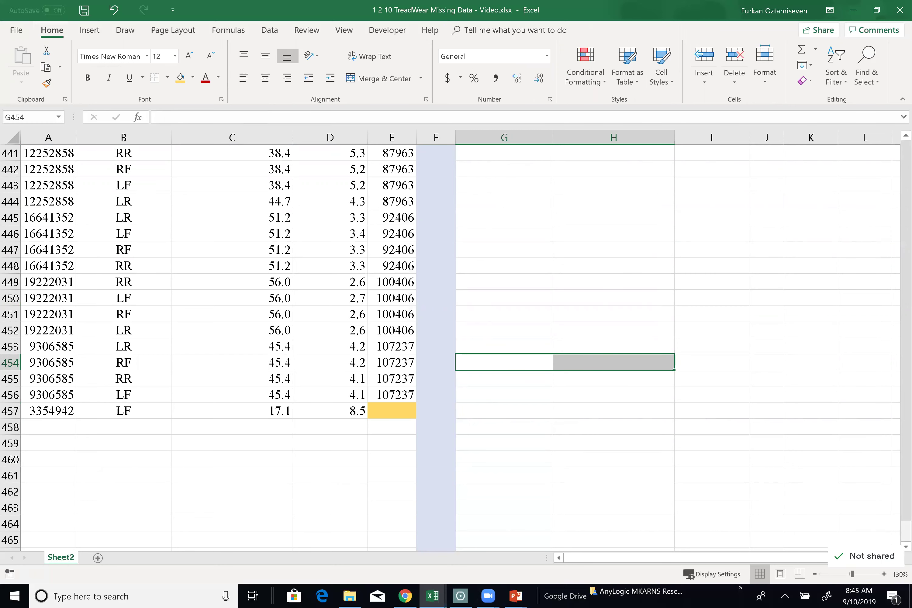
- Format the Miles column from E2 down with the comma number style and no decimal places
scroll(452, 345, "up", 20)
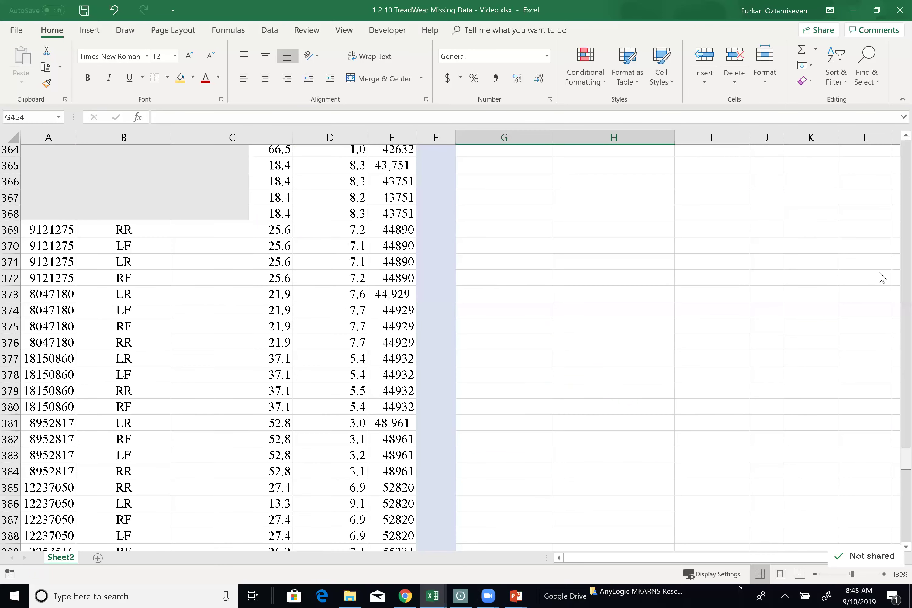
scroll(882, 278, "up", 20)
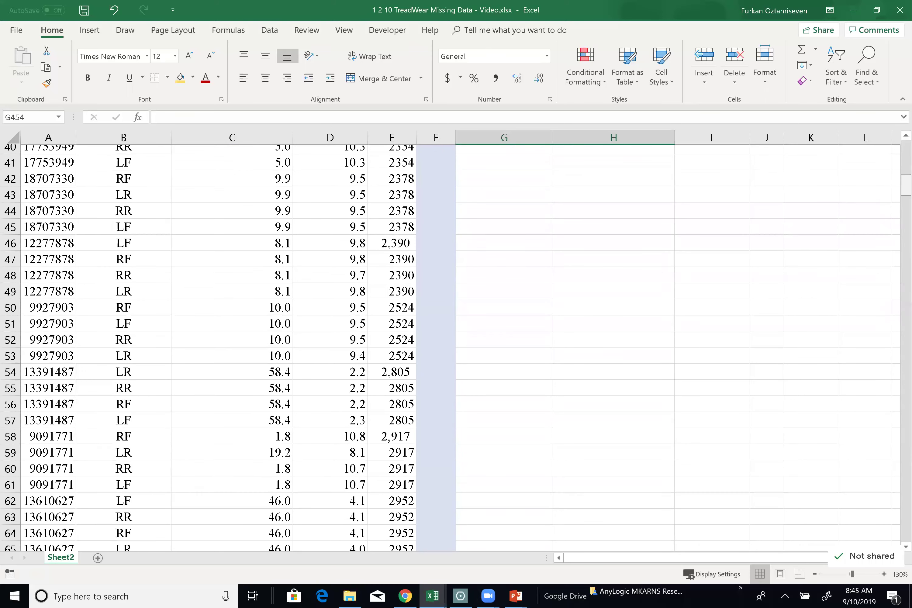
scroll(794, 162, "up", 13)
left_click(404, 173)
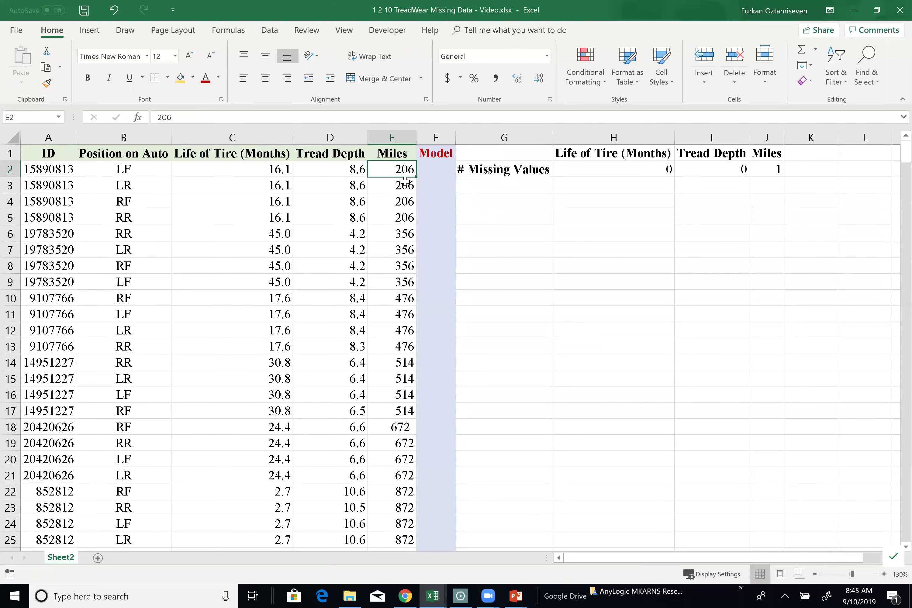
key("ctrl+shift+Down")
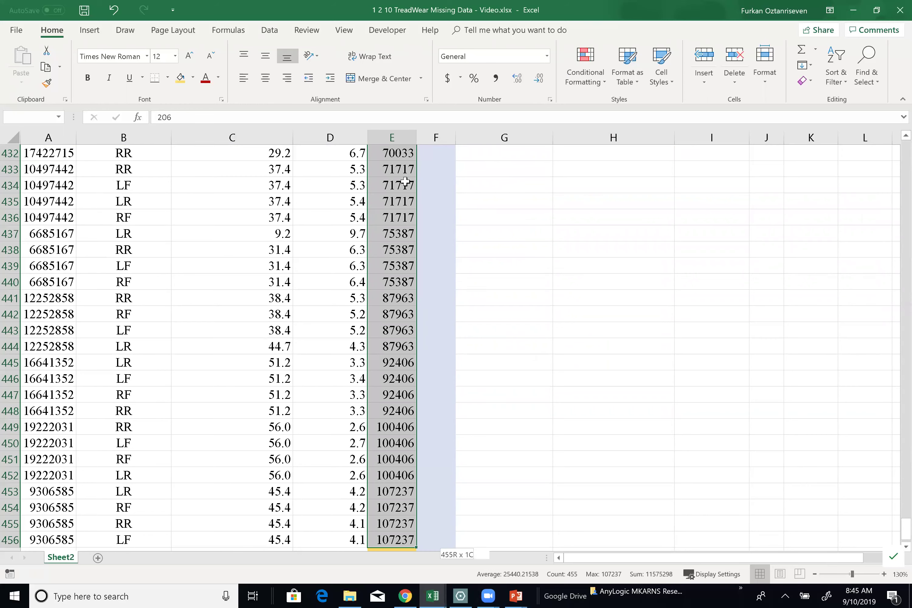
key("ctrl+shift+Down")
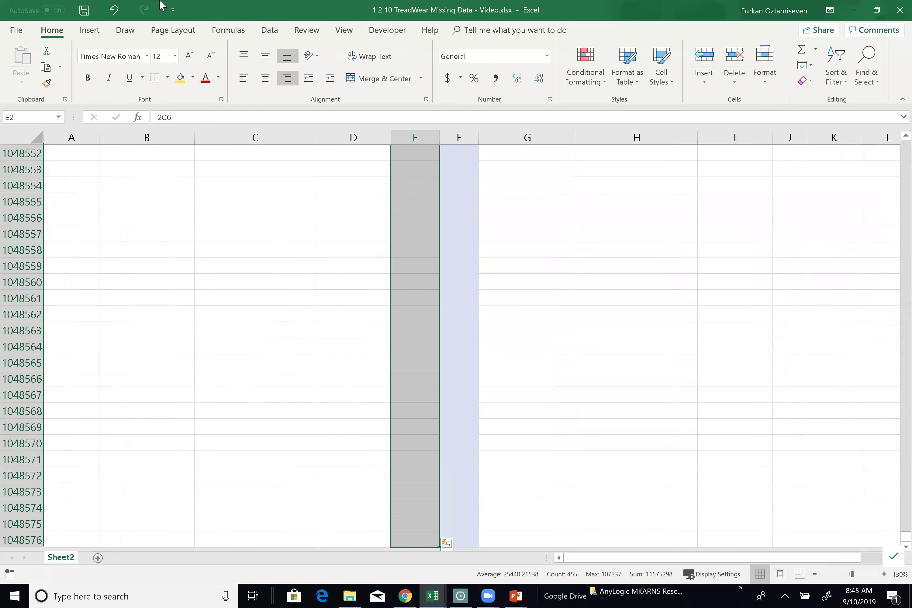
left_click(287, 78)
left_click(496, 78)
left_click(532, 79)
left_click(532, 80)
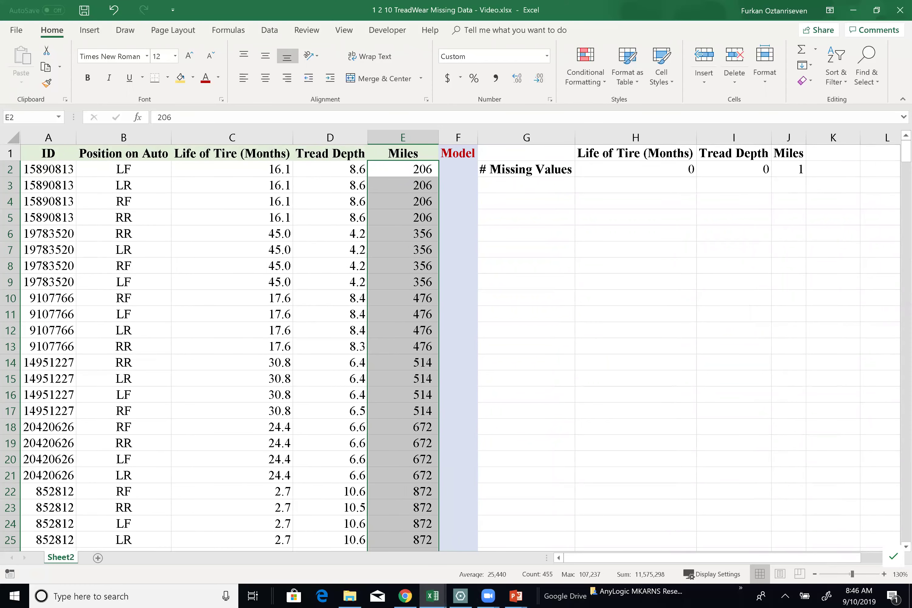
- Fill the ID cell A457 of the record missing its Miles value with the same gold color and copy its ID
scroll(906, 151, "down", 1)
scroll(523, 245, "down", 17)
left_click(401, 265)
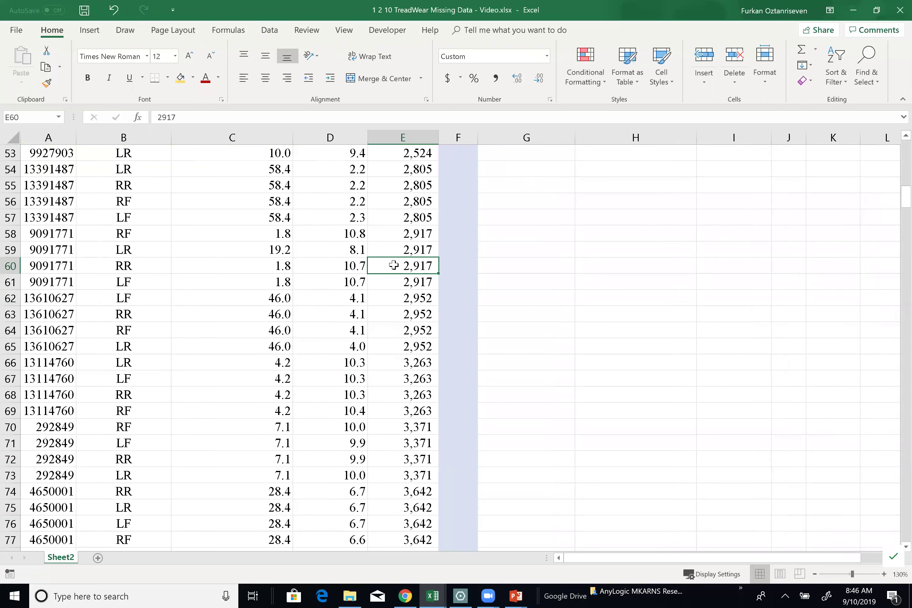
key("ctrl+shift+Down")
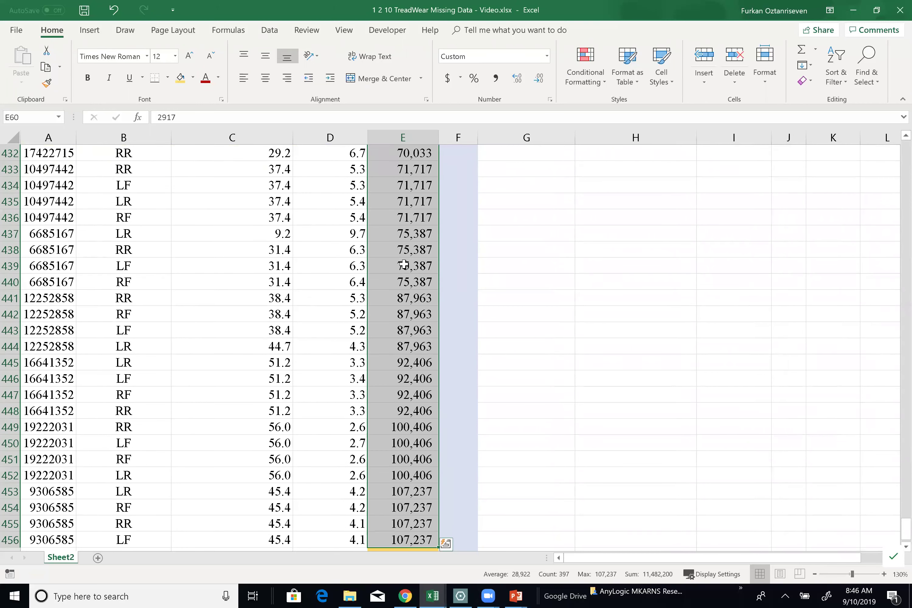
scroll(366, 437, "down", 4)
left_click(401, 366)
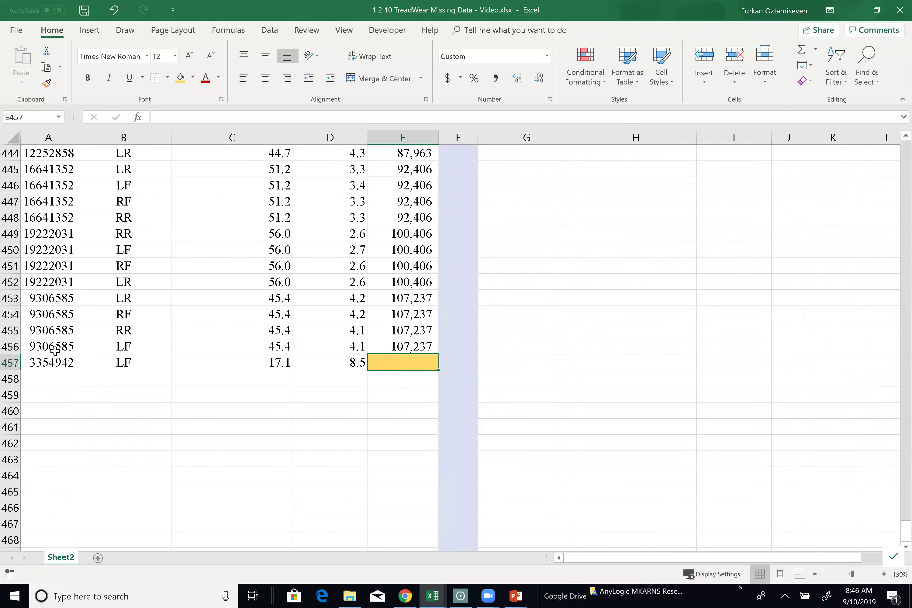
left_click(56, 366)
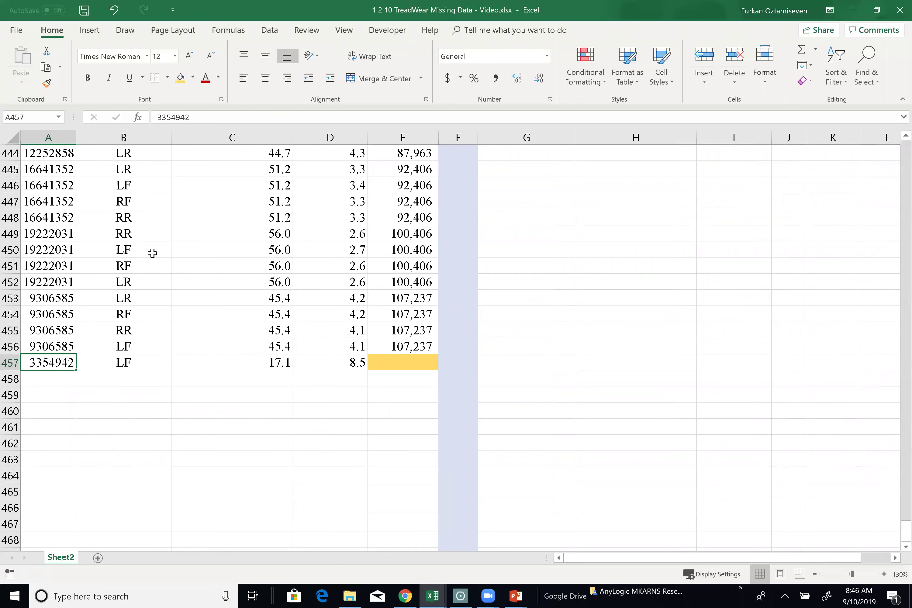
left_click(181, 77)
double_click(54, 359)
double_click(53, 359)
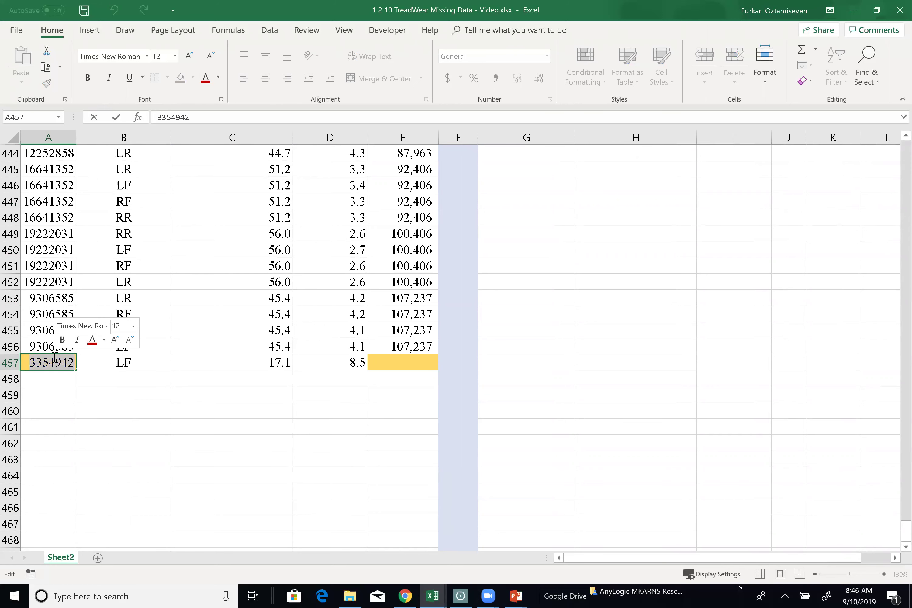
left_click(109, 429)
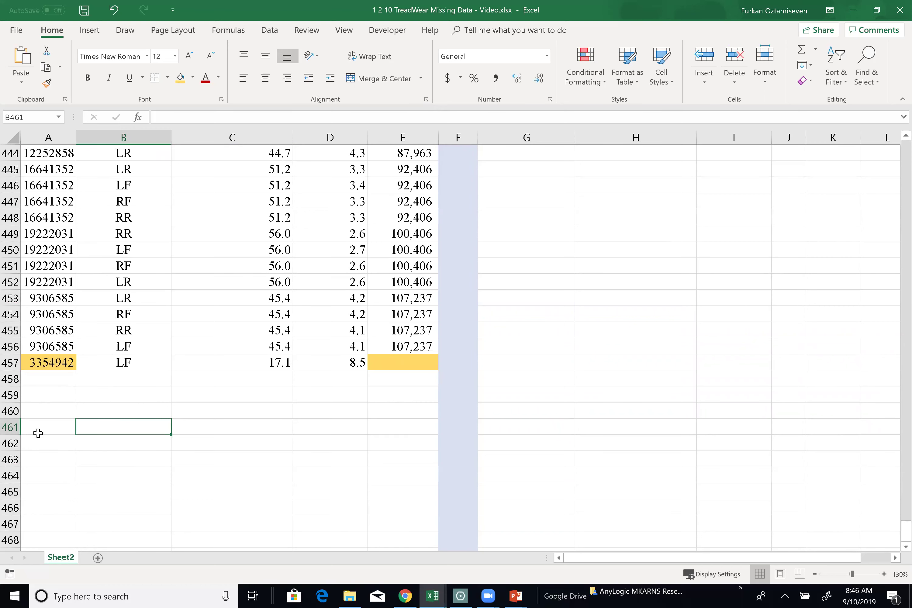
- Sort A1:E457 by ID from smallest to largest, treating the first row as headers
left_click_drag(906, 531, 903, 165)
scroll(459, 349, "up", 2)
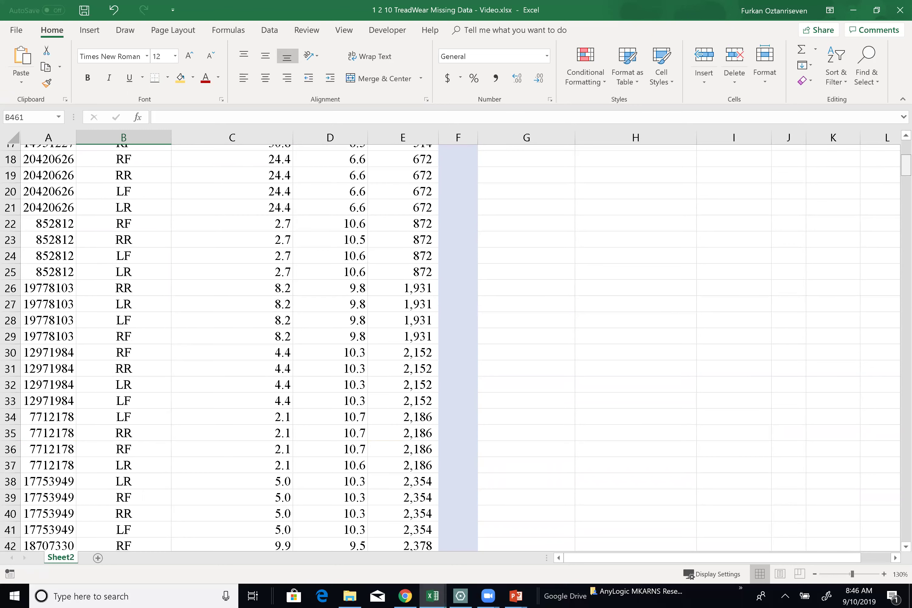
scroll(181, 198, "up", 6)
left_click(42, 149)
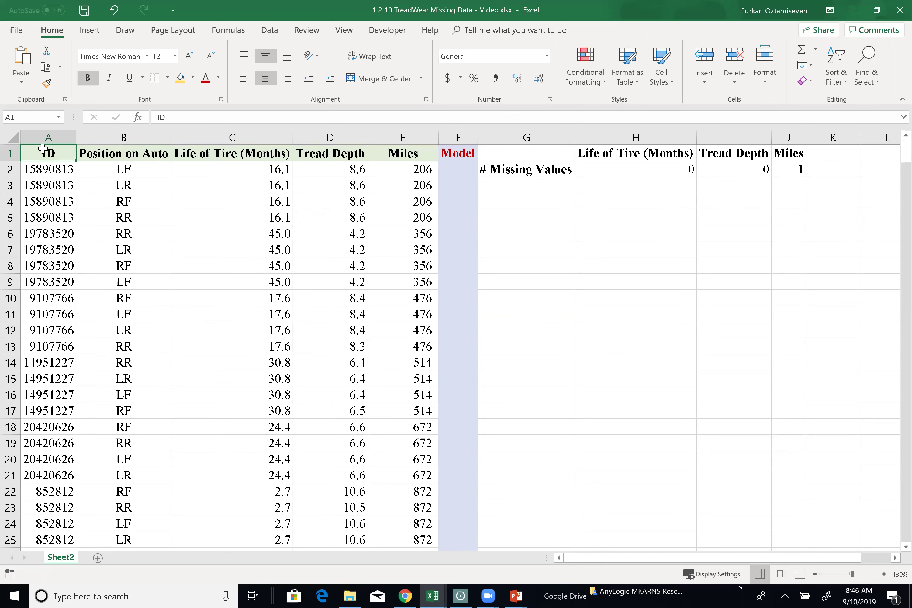
key("shift+Right")
key("shift+Right")
key("shift+Right")
key("shift+Right")
key("ctrl+shift+Down")
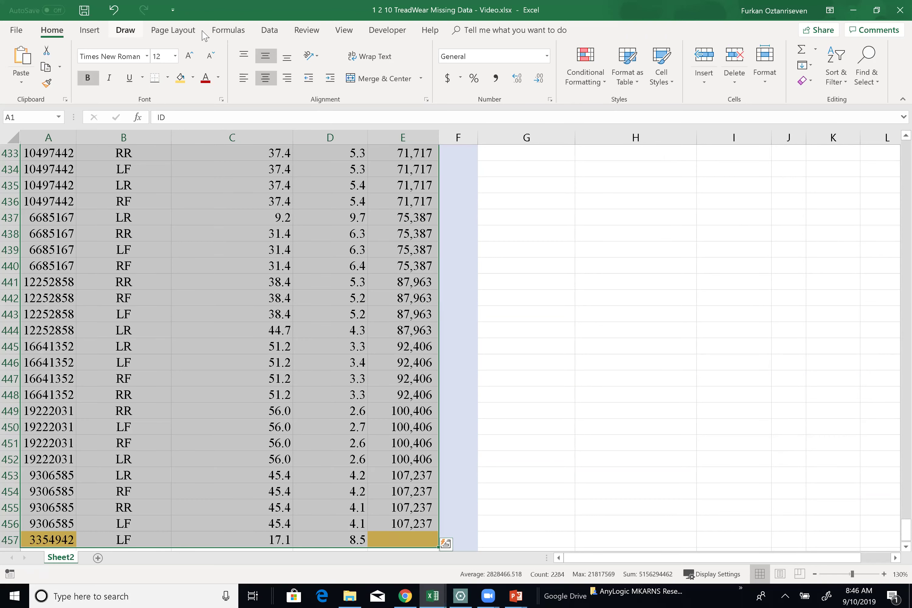
left_click(269, 31)
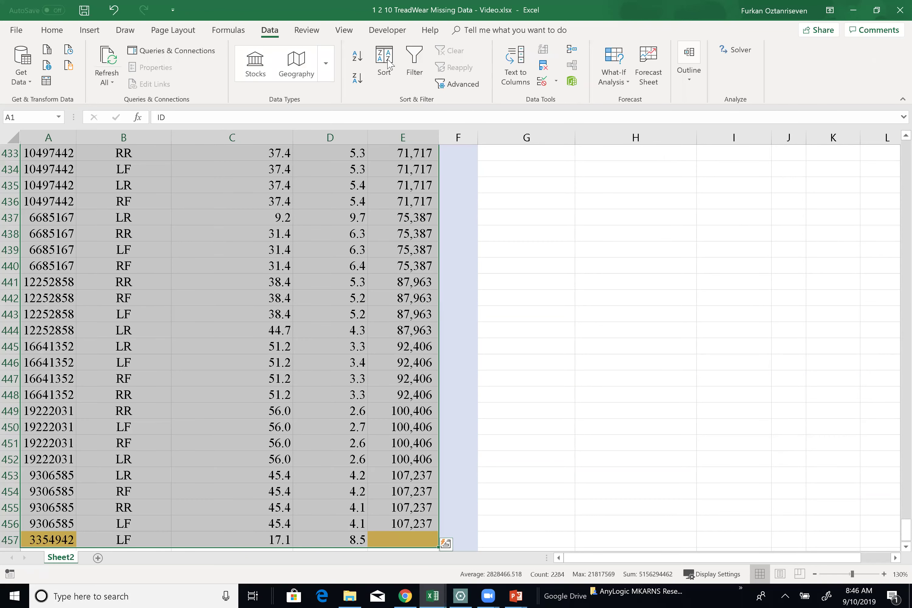
left_click(387, 63)
left_click(378, 356)
left_click(381, 369)
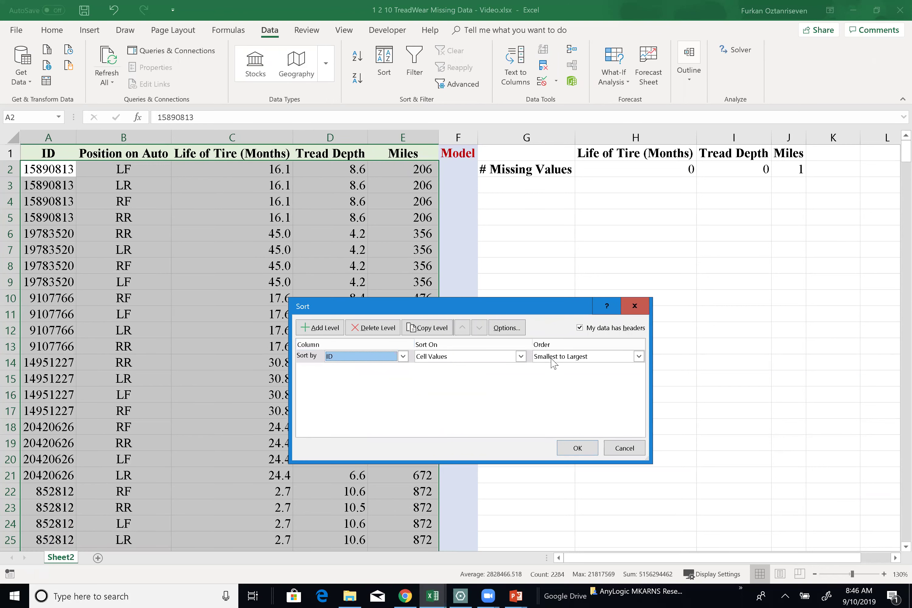
left_click(578, 450)
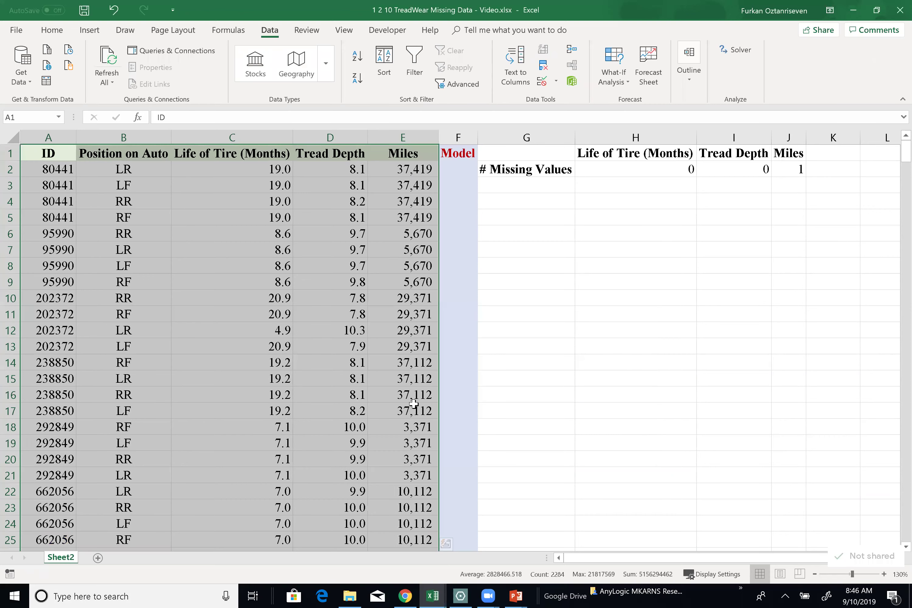
- Find all cells in the sheet containing the copied ID and bring the matching records into view
left_click(164, 309)
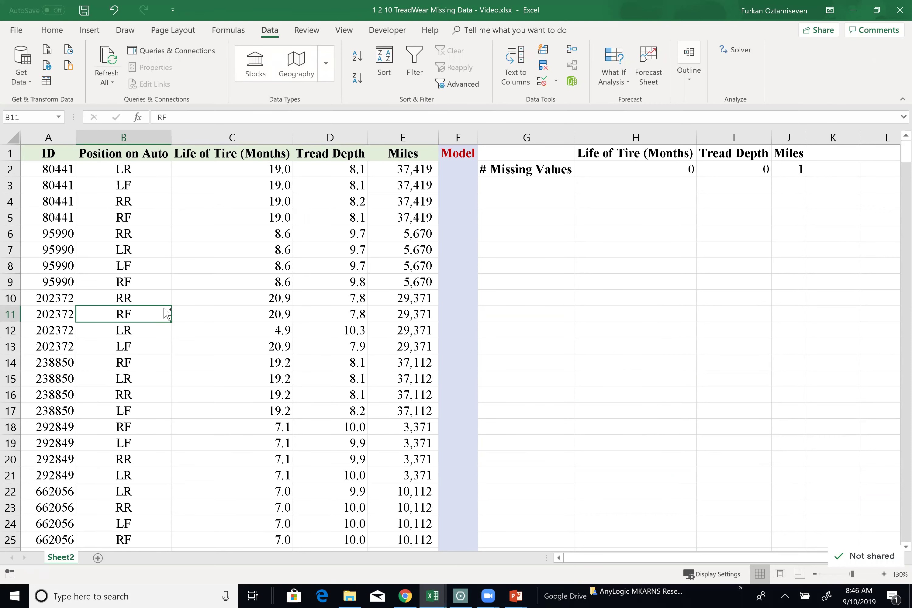
key("ctrl+f")
type("3354942")
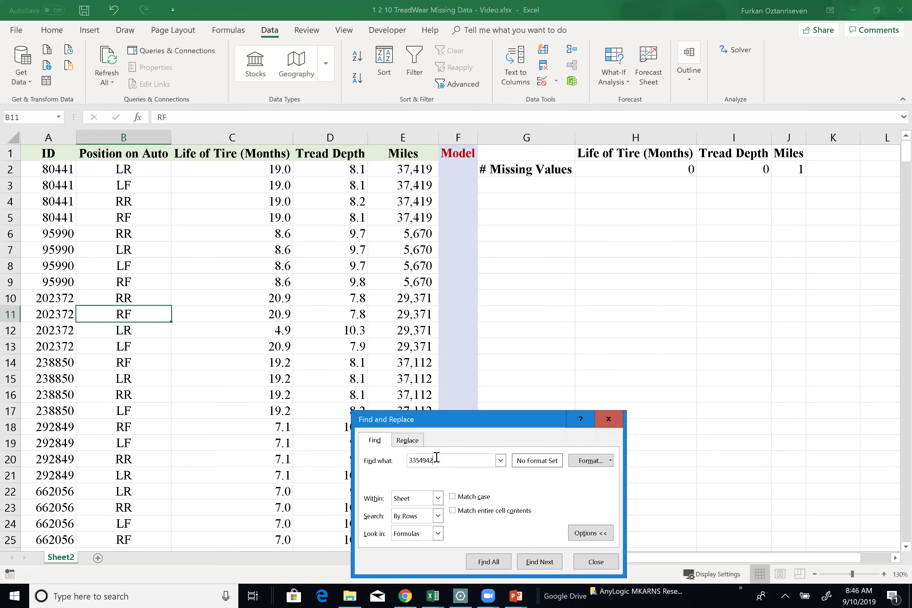
left_click_drag(455, 422, 614, 198)
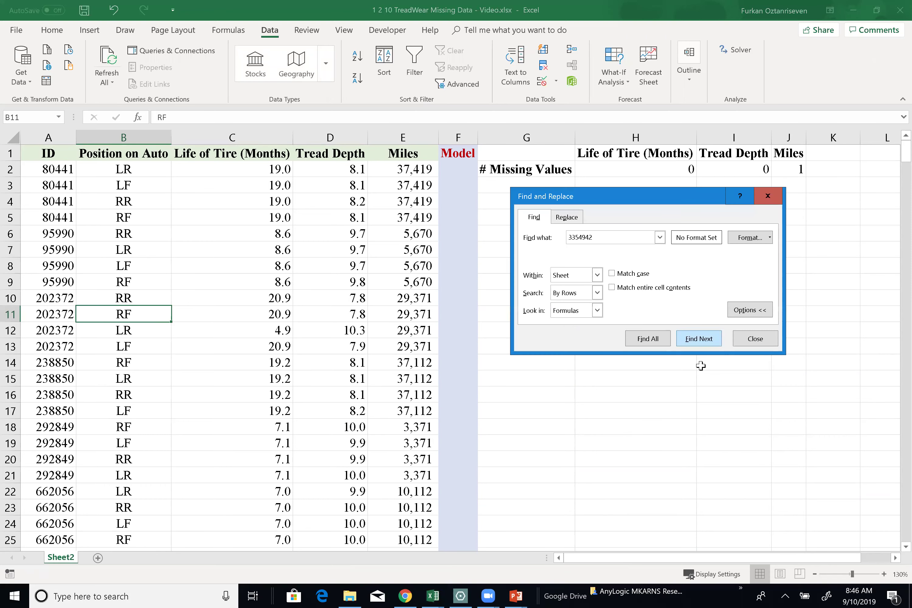
left_click(652, 340)
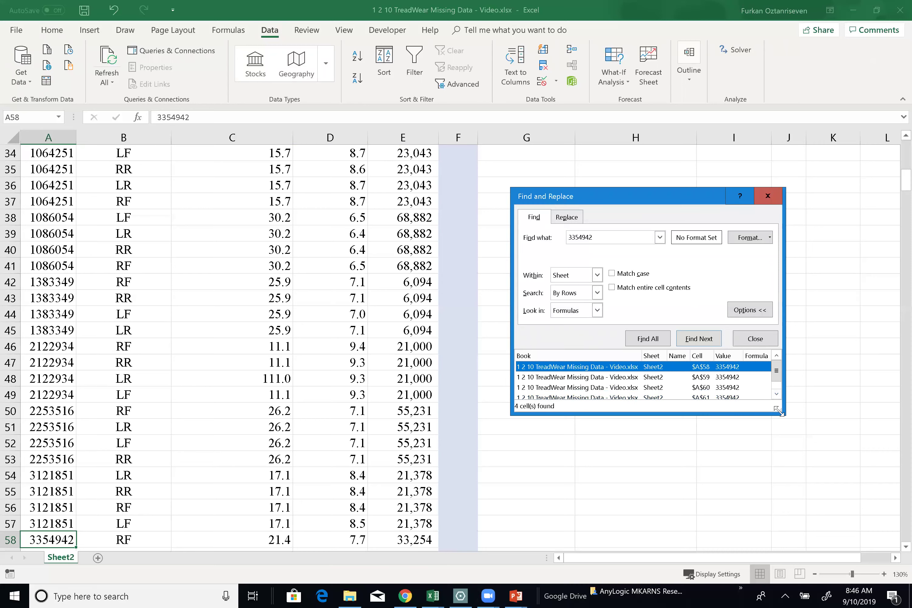
left_click_drag(780, 412, 804, 450)
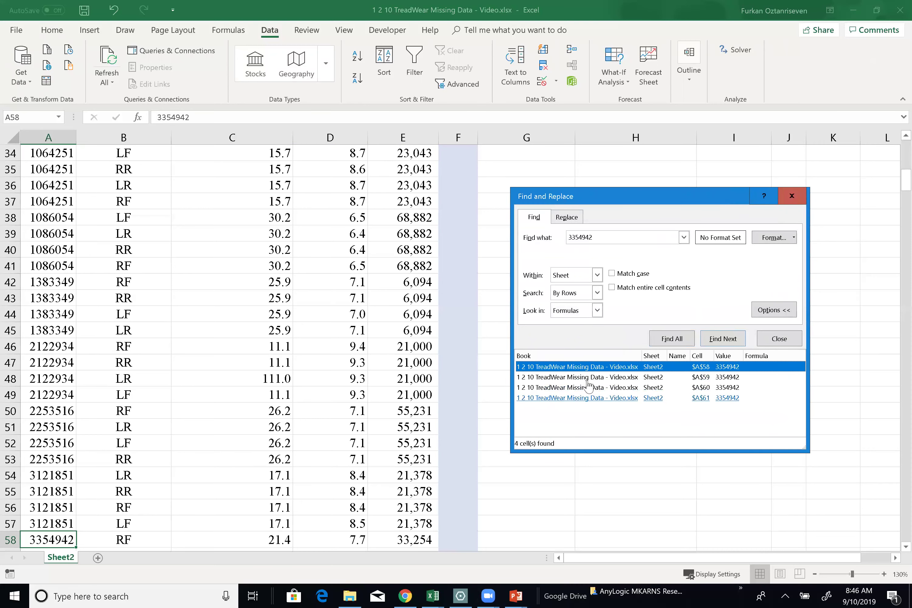
scroll(277, 371, "down", 3)
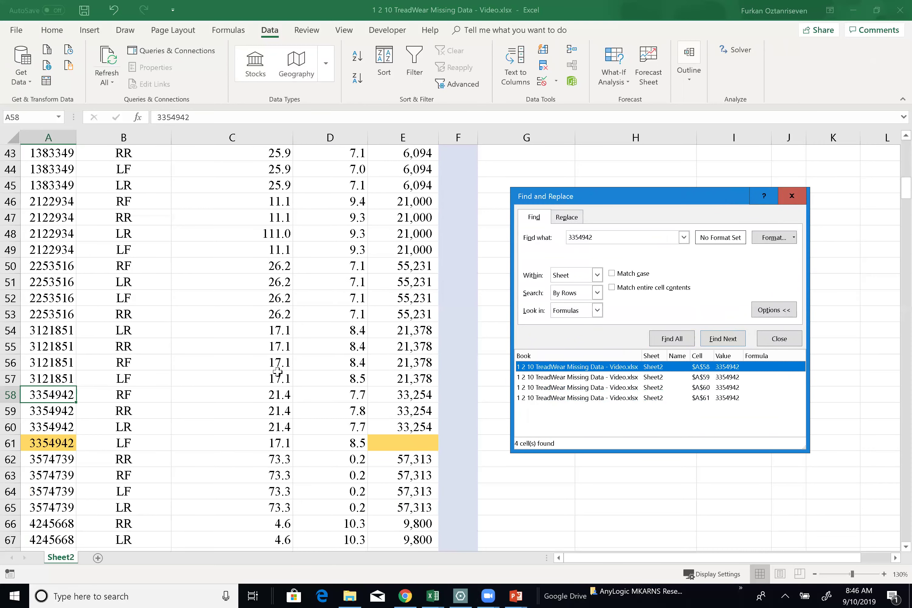
left_click(792, 195)
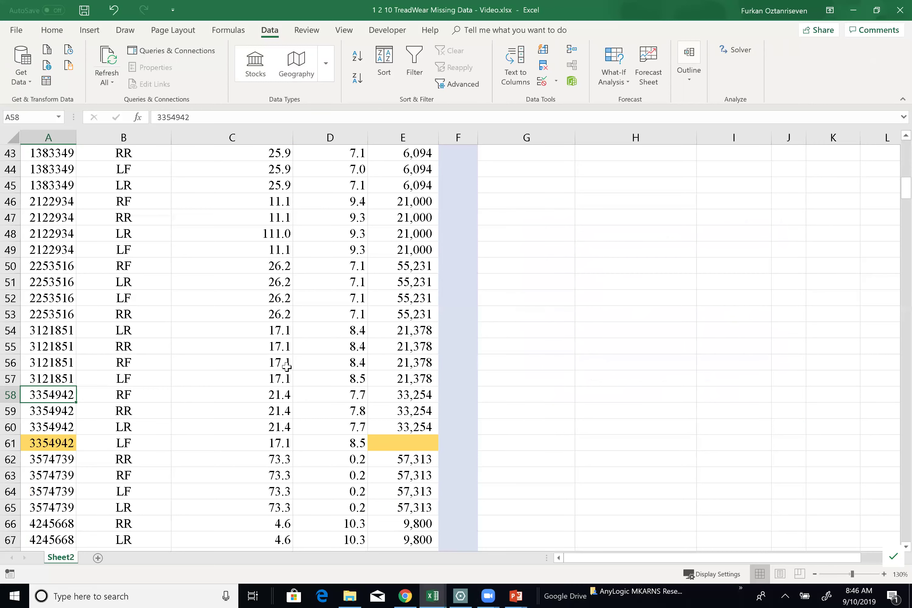
- Examine the records sharing that ID in A58:E61 and select the blank Miles cell E61
left_click_drag(55, 397, 400, 446)
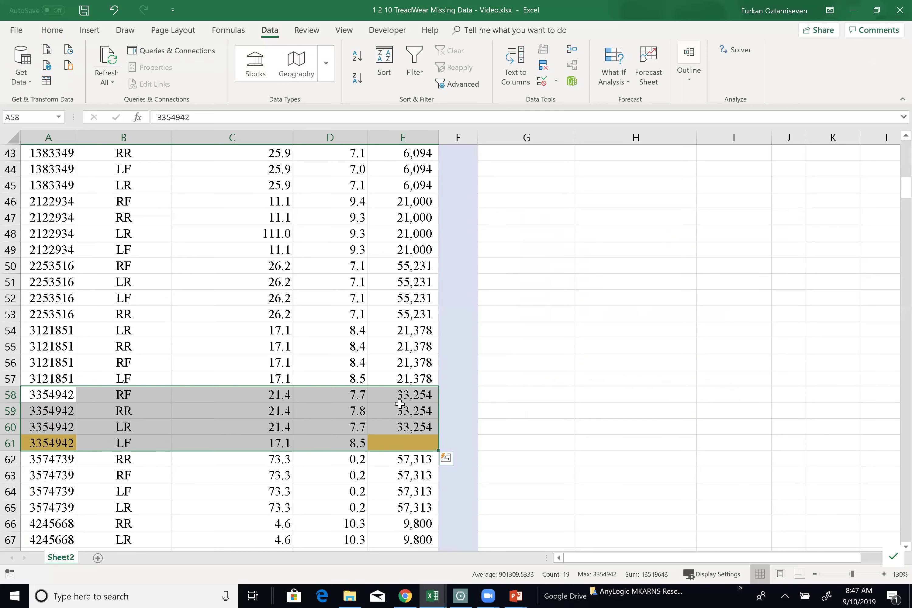
scroll(409, 438, "down", 1)
left_click(405, 442)
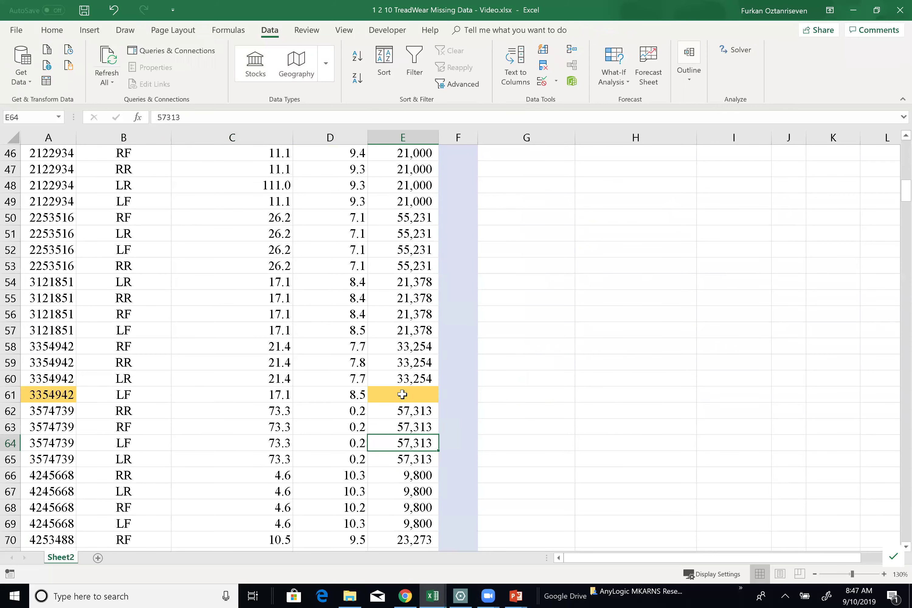
left_click(402, 395)
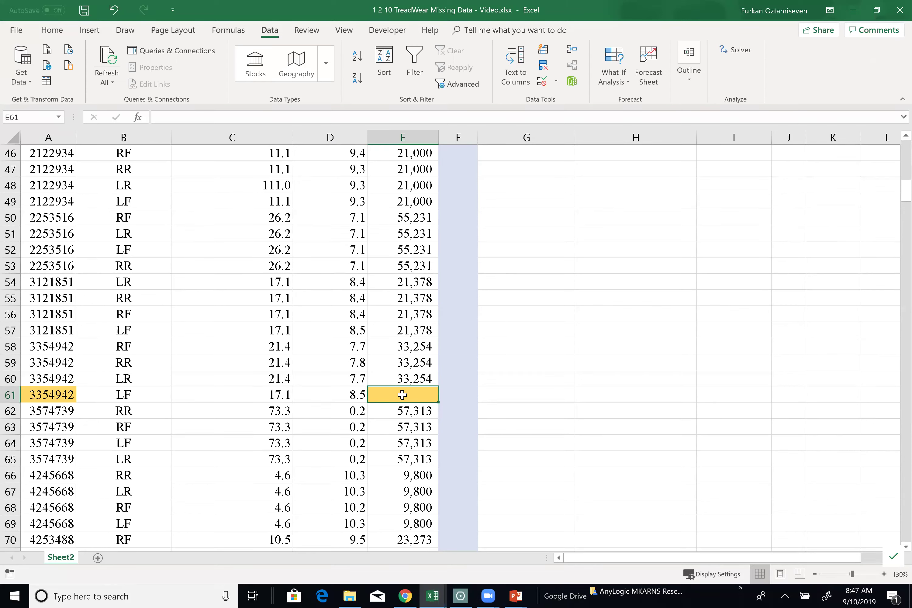
- Fill the blank Miles cell E61 with the formula =E60 to reuse the value from the record above
type("=")
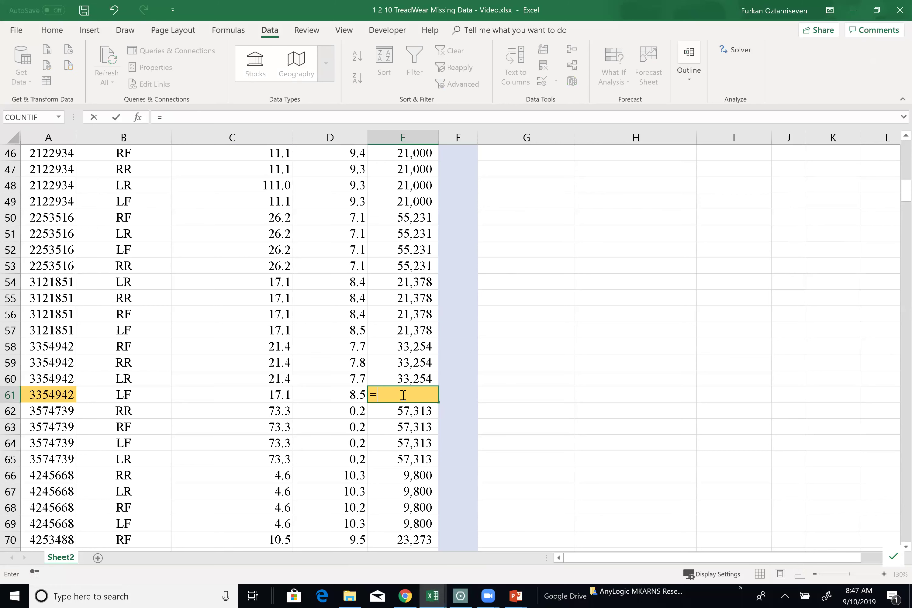
key("Up")
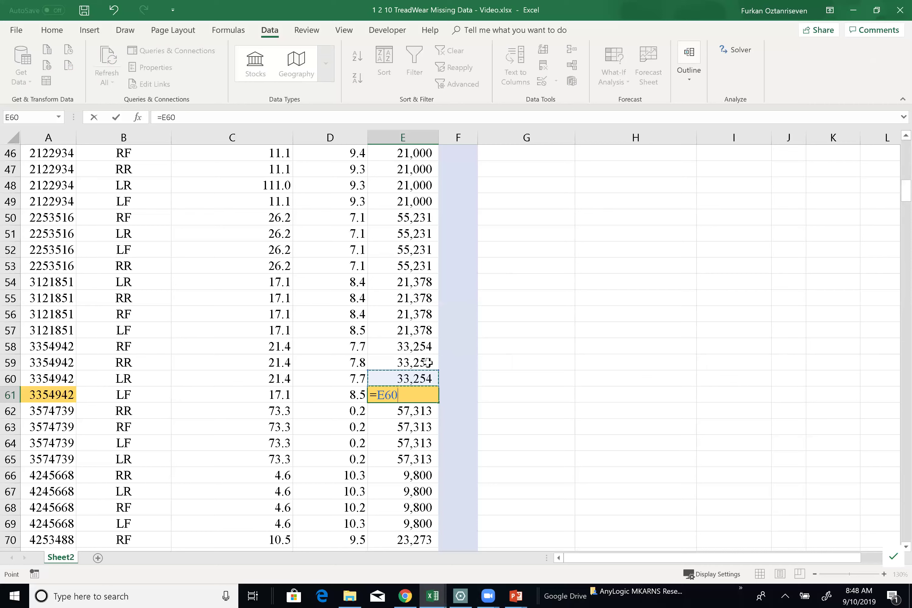
key("Return")
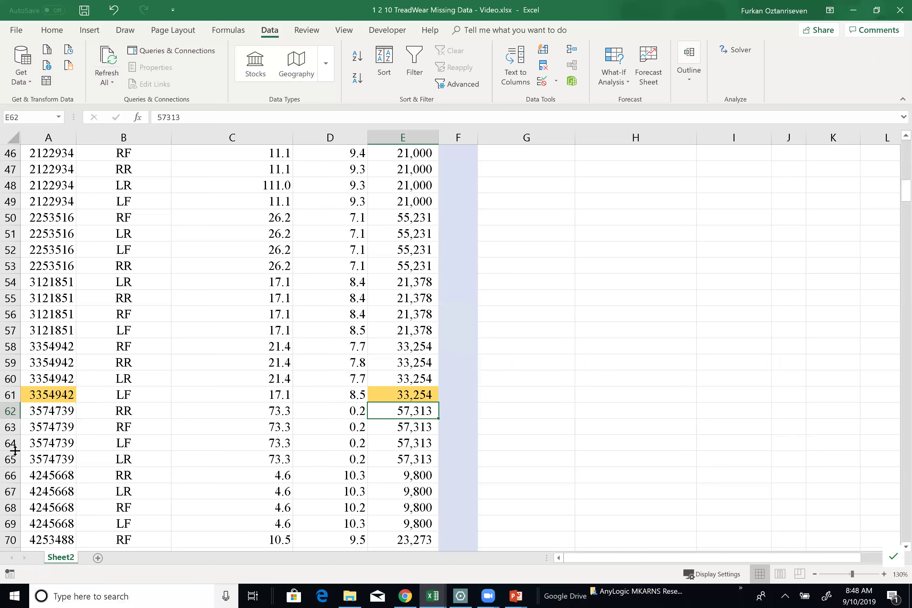
- Check the missing-value count for Miles in J2 and its COUNTBLANK formula without changing it
scroll(391, 291, "up", 15)
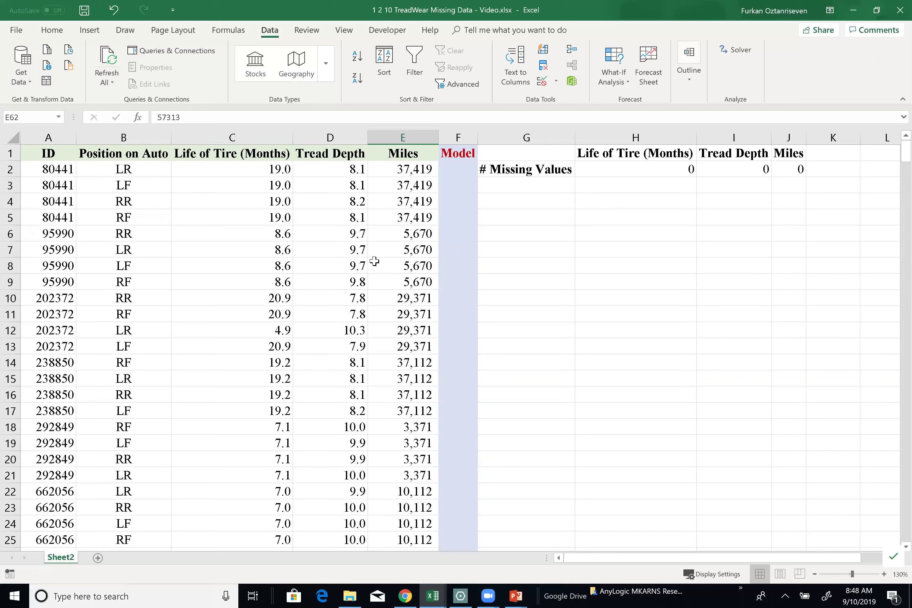
double_click(796, 171)
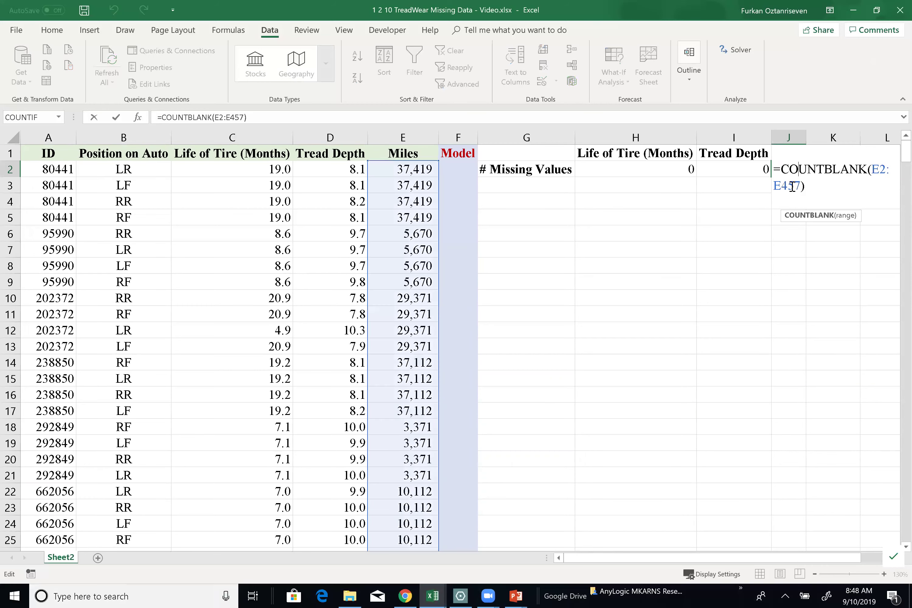
key("Escape")
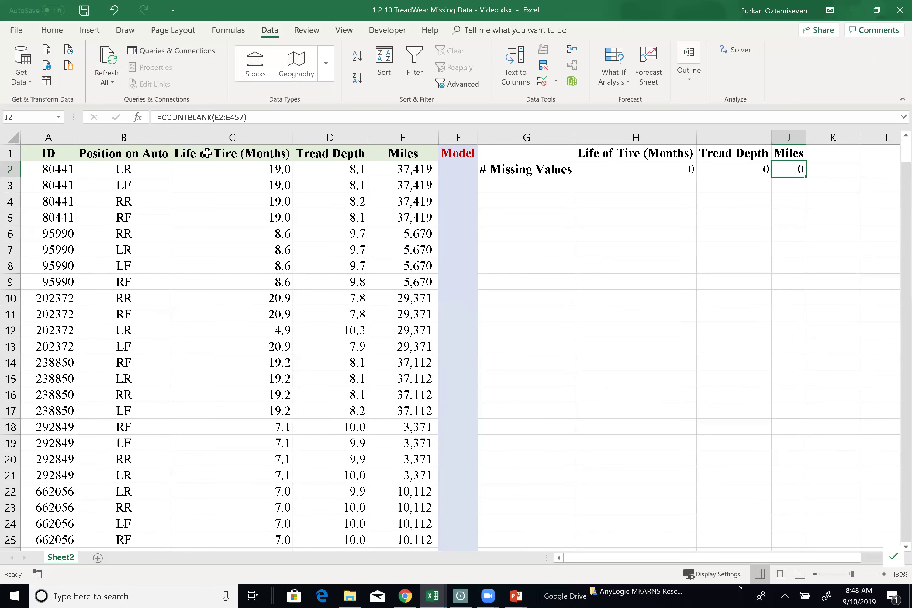
- Sort A1:E457 by Life of Tire (Months) from smallest to largest, treating the first row as headers
left_click(58, 156)
key("ctrl+shift+Right")
key("ctrl+shift+Down")
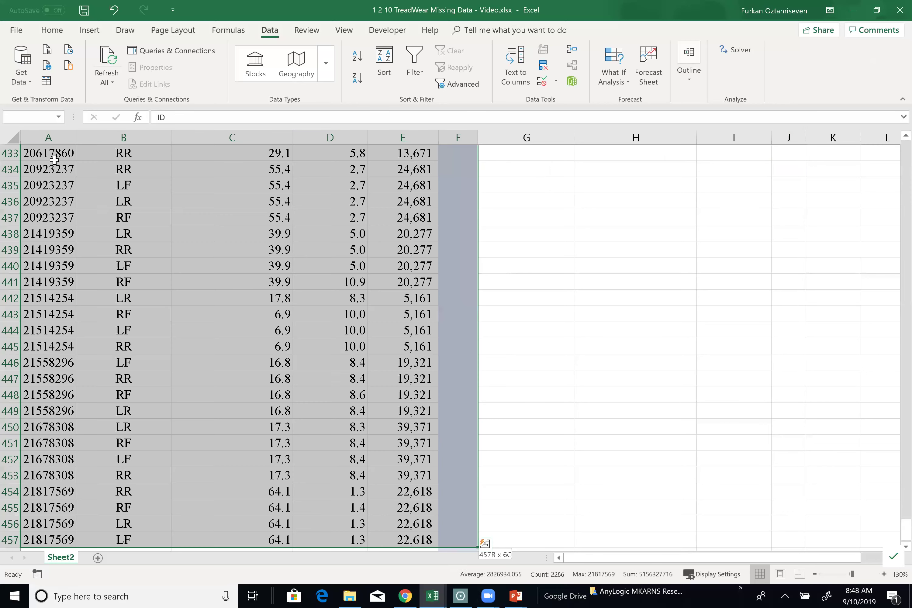
key("shift+Left")
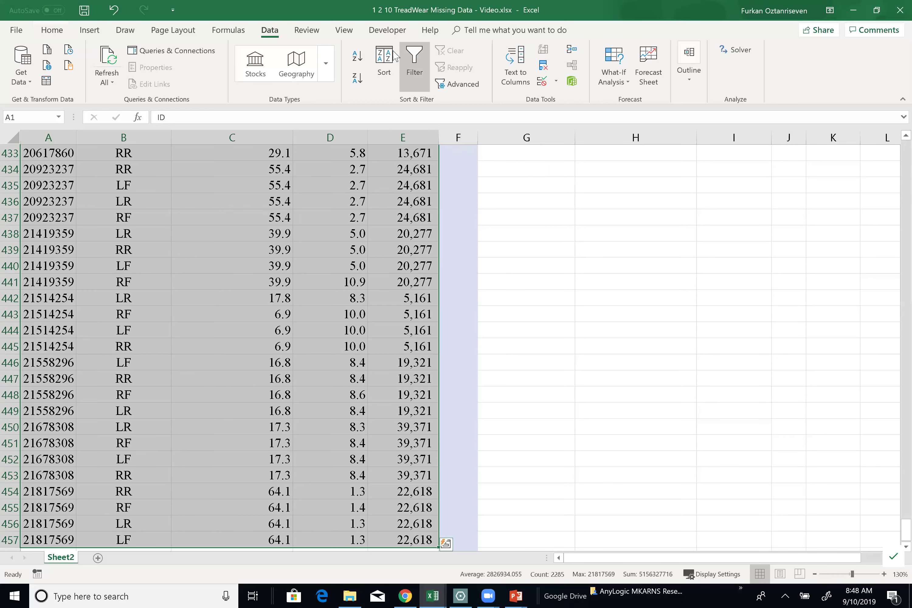
left_click(385, 63)
left_click(383, 359)
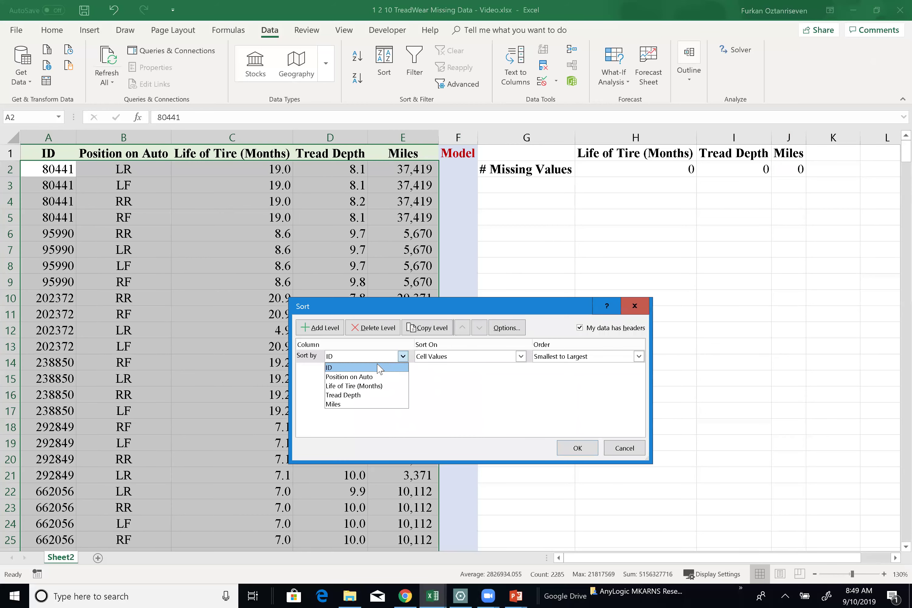
left_click(371, 386)
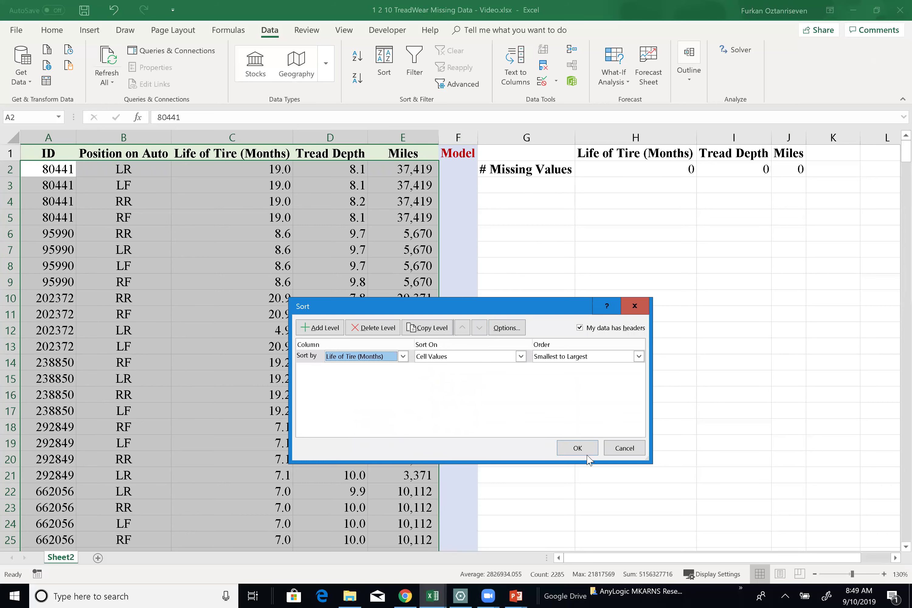
left_click(585, 452)
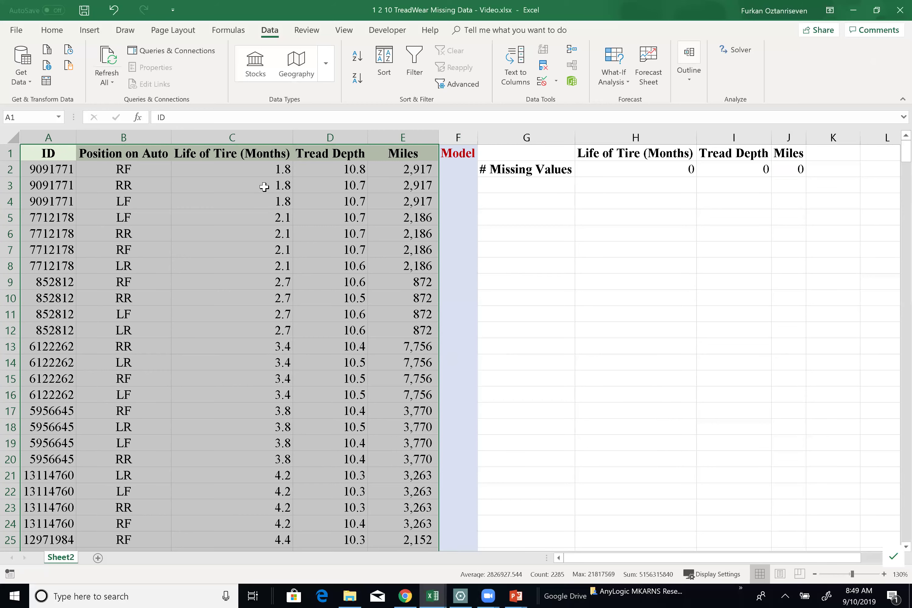
- Examine the sorted Life of Tire values from C2 to the end of the column and the records in rows 456 and 457
left_click(277, 174)
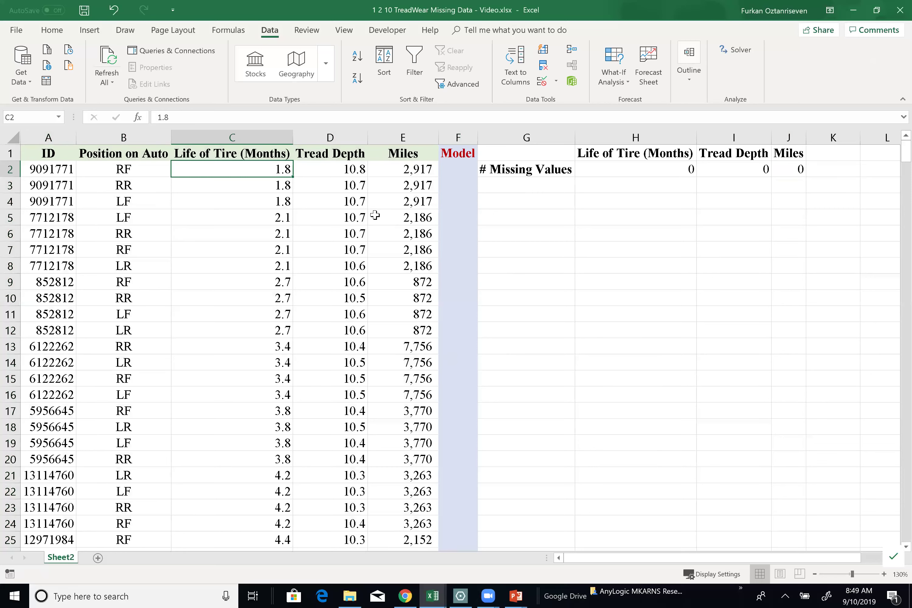
key("ctrl+shift+Down")
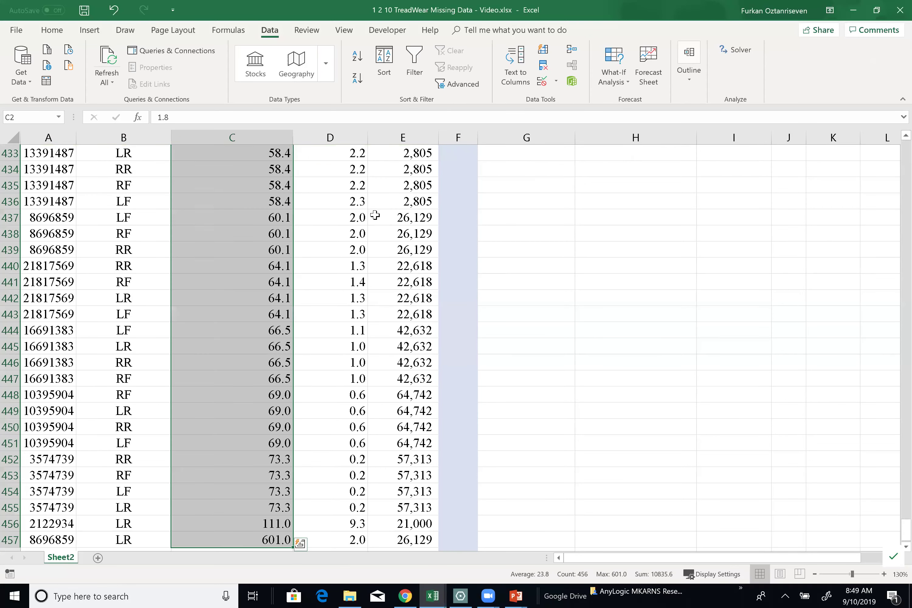
scroll(291, 424, "down", 1)
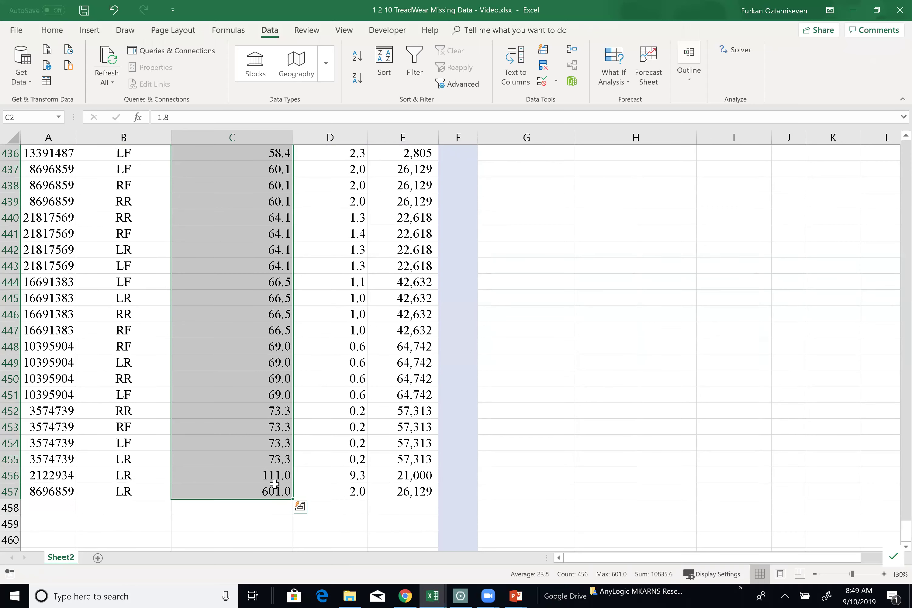
left_click(272, 494)
left_click(270, 477, "ctrl")
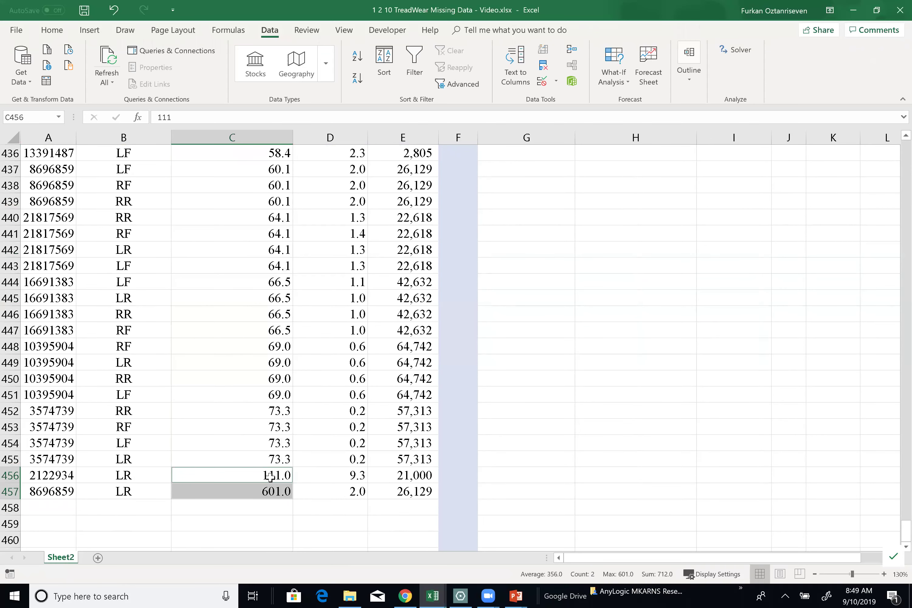
left_click_drag(55, 481, 365, 493)
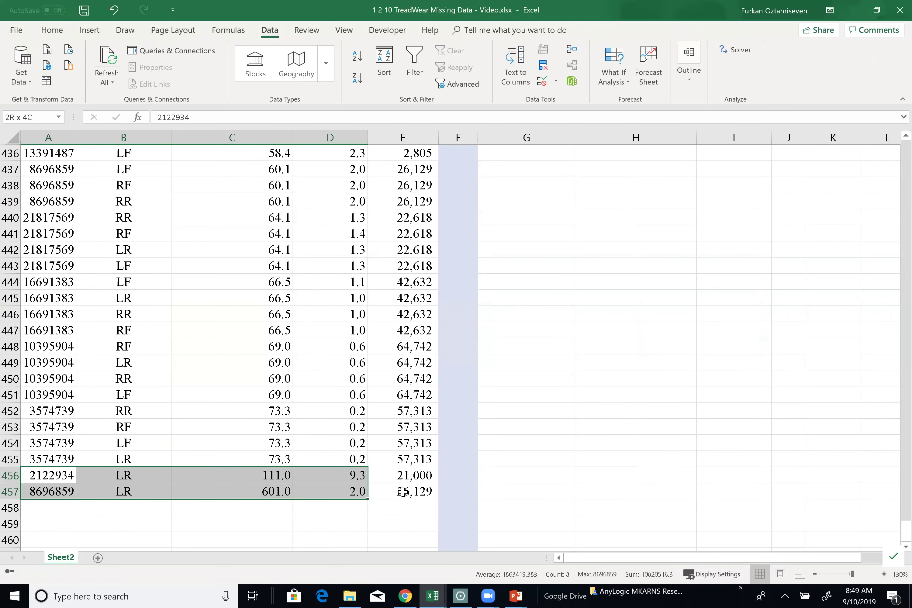
- Fill the suspicious Life of Tire cells C456:C457 and their ID cells A456:A457 with gold
left_click_drag(247, 482, 251, 461)
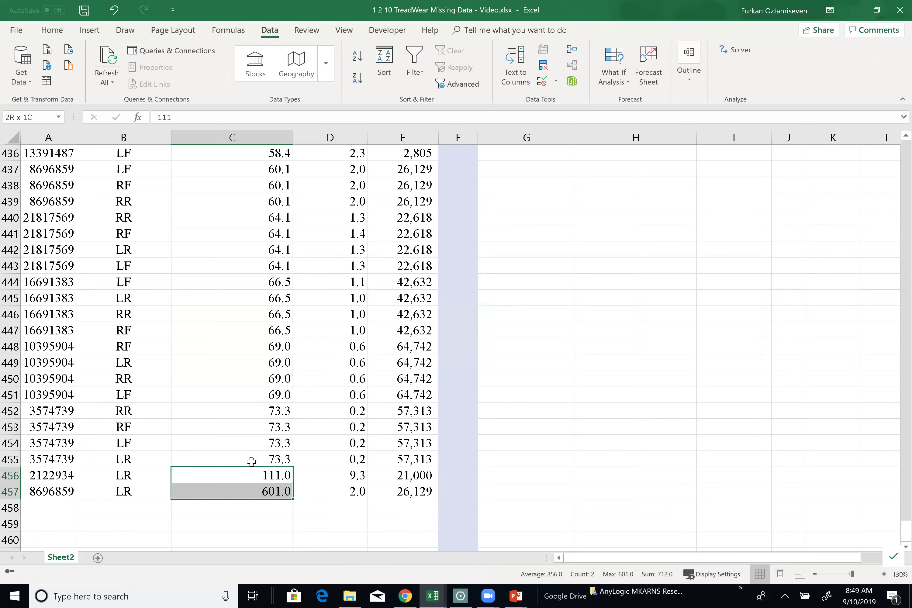
left_click(51, 30)
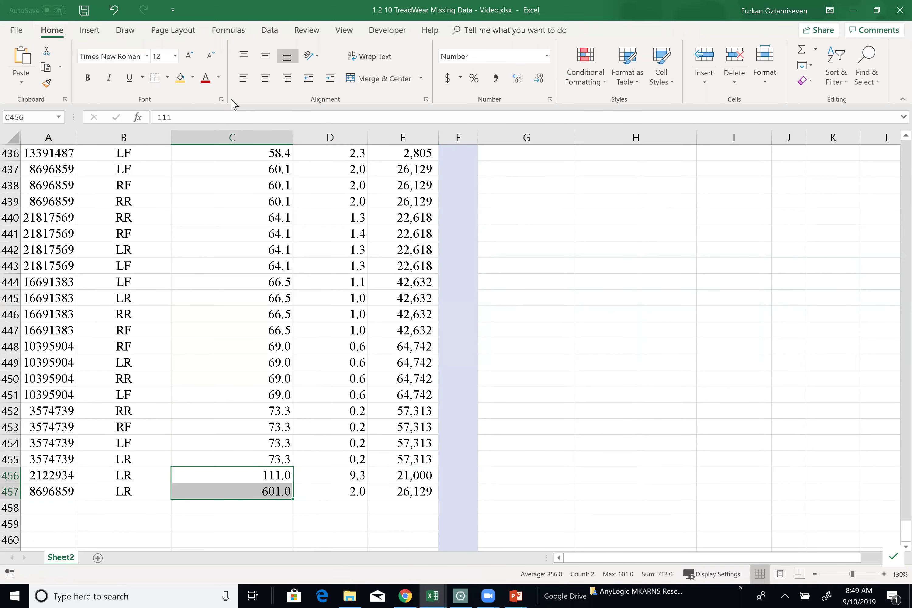
left_click(181, 77)
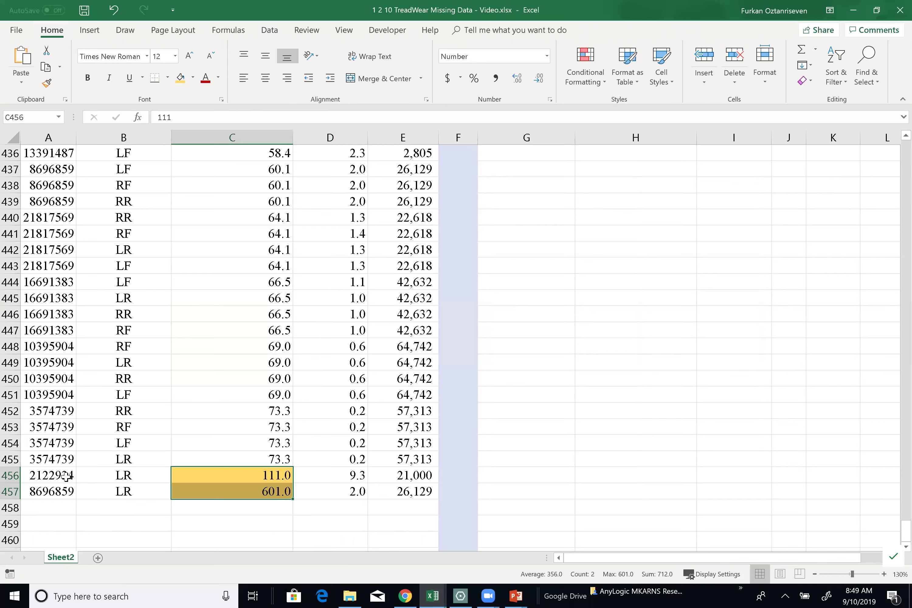
left_click_drag(65, 476, 65, 492)
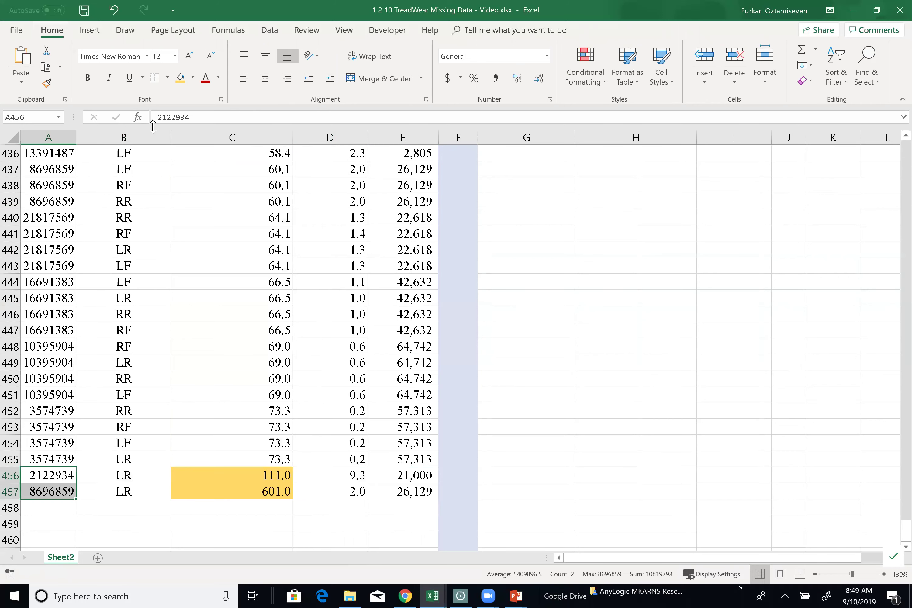
left_click(180, 78)
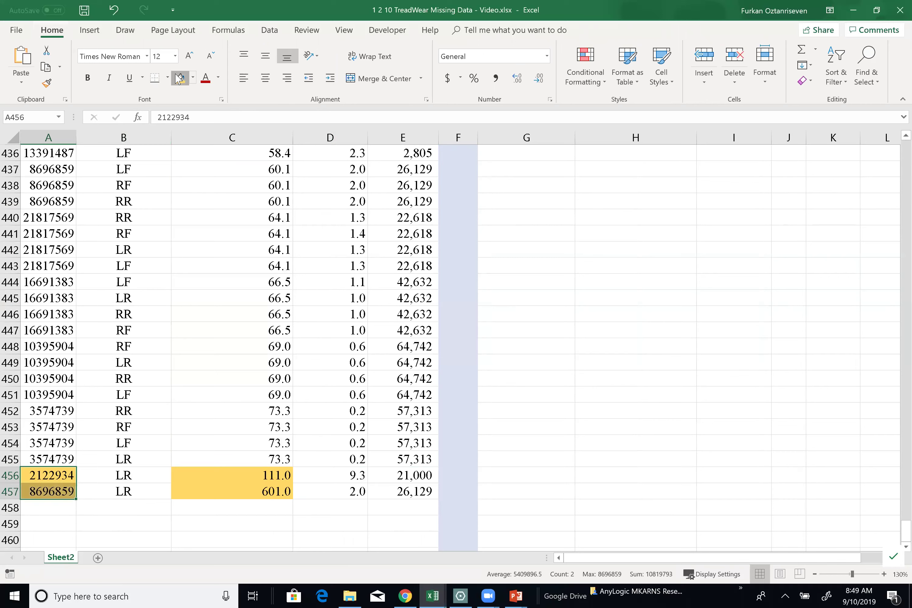
- Examine the ID in A457 and look through the rows above for other records of the highlighted IDs
double_click(46, 492)
left_click_drag(30, 492, 74, 492)
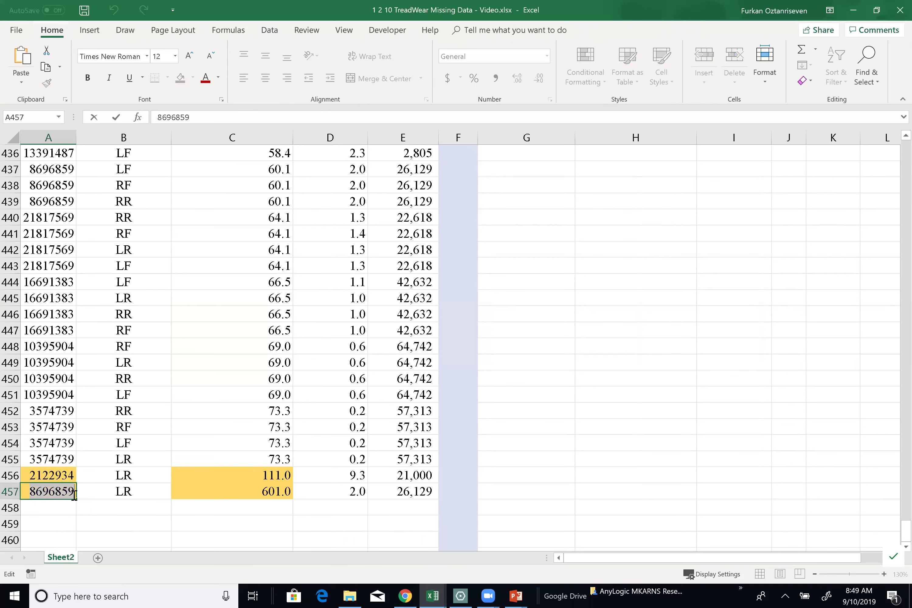
left_click(603, 408)
scroll(488, 483, "up", 16)
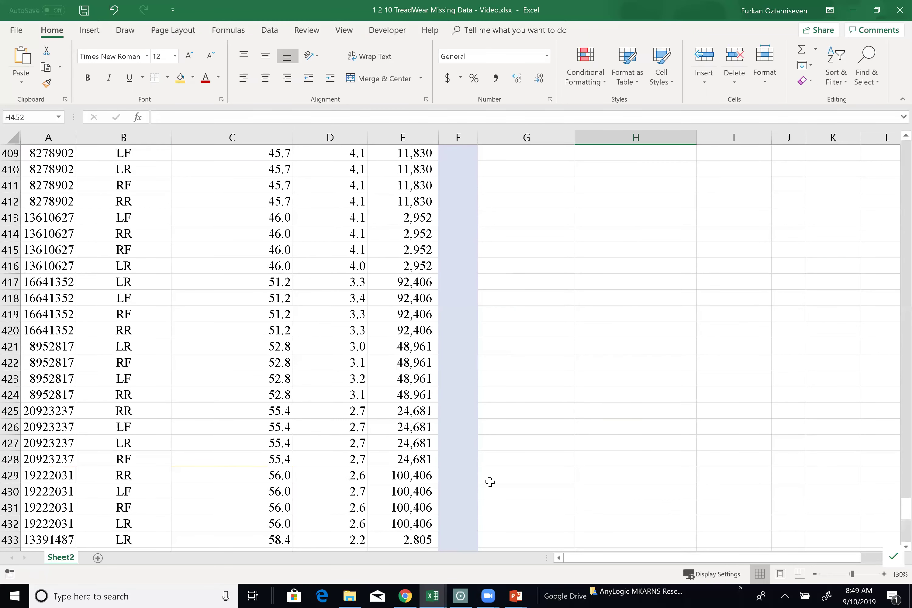
scroll(489, 482, "down", 8)
scroll(490, 482, "down", 10)
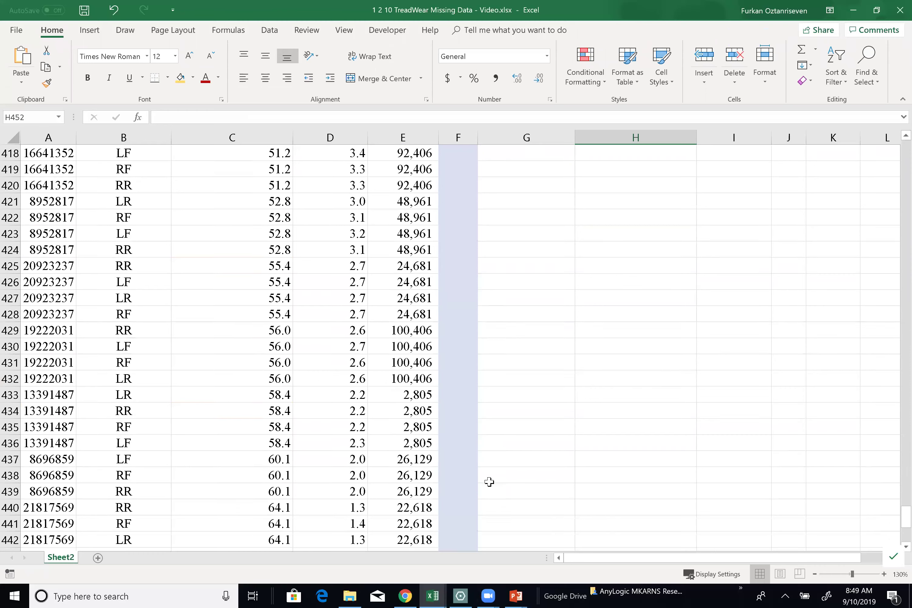
scroll(505, 452, "up", 20)
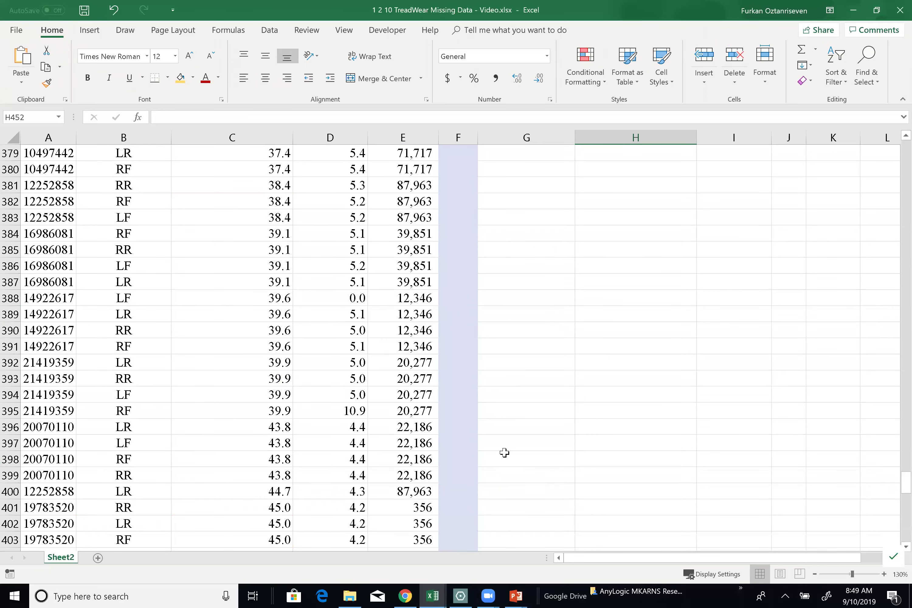
scroll(492, 472, "down", 18)
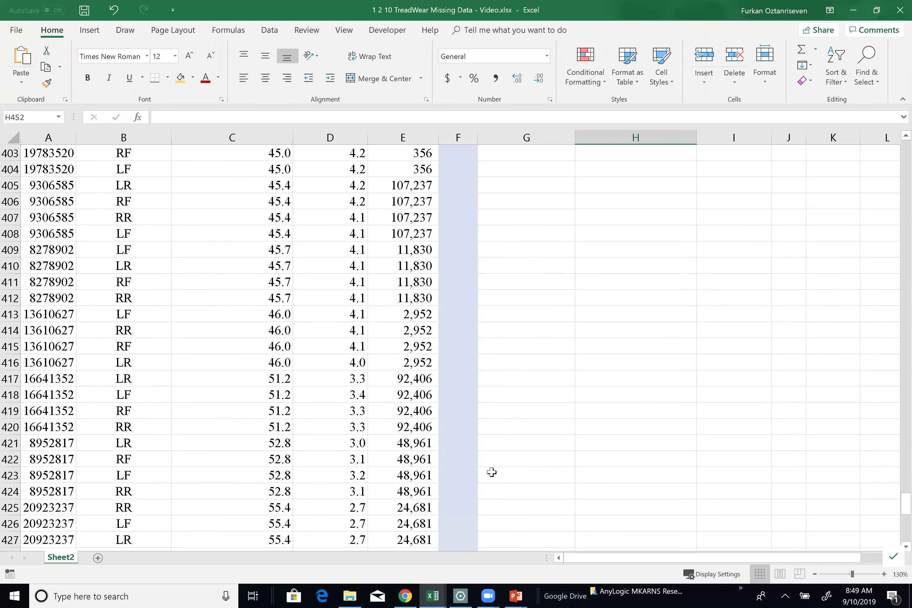
scroll(492, 472, "down", 10)
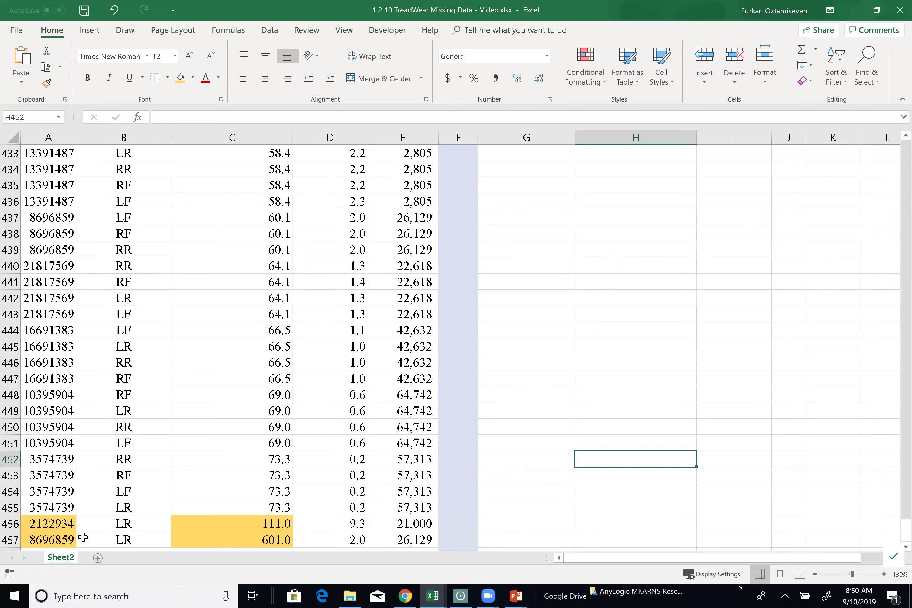
scroll(103, 519, "up", 10)
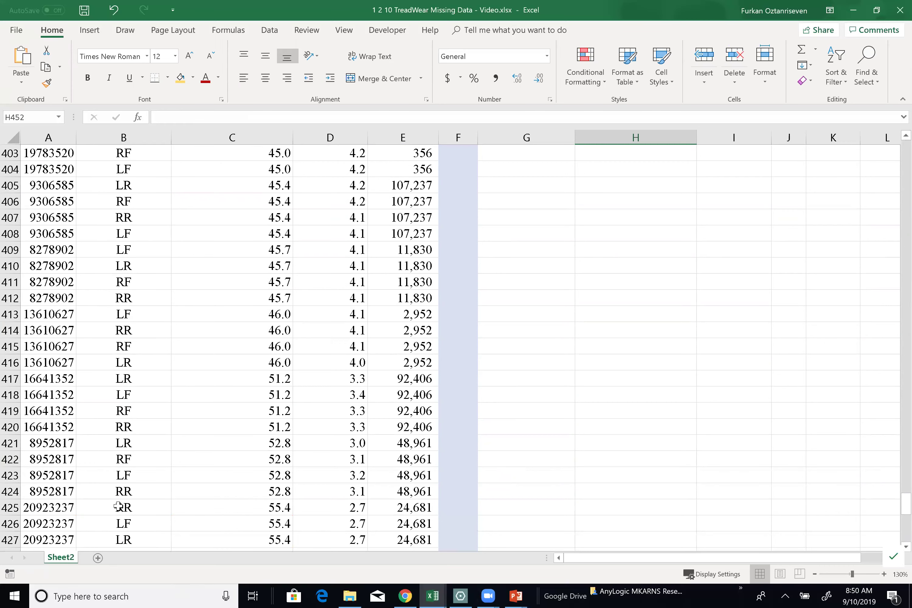
scroll(113, 266, "up", 20)
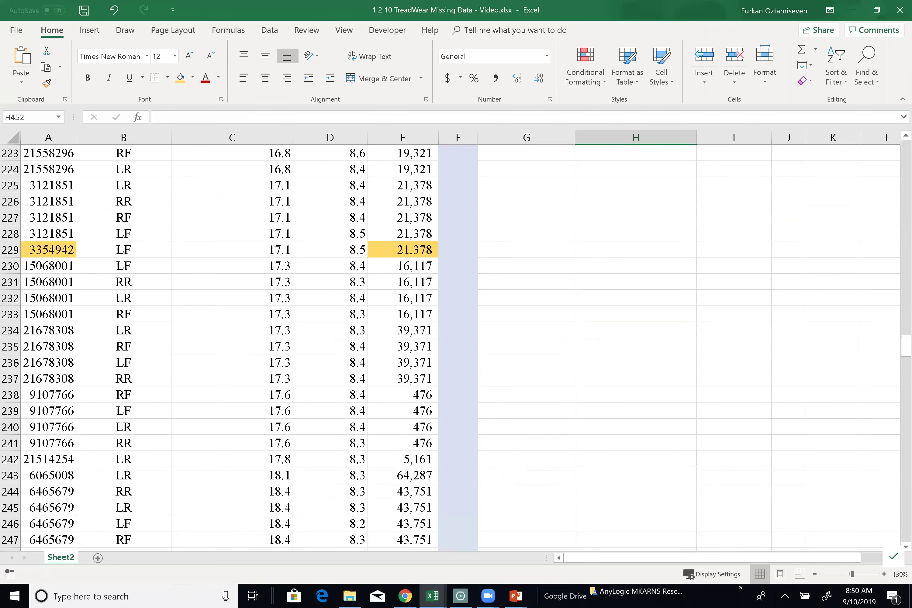
scroll(906, 346, "up", 20)
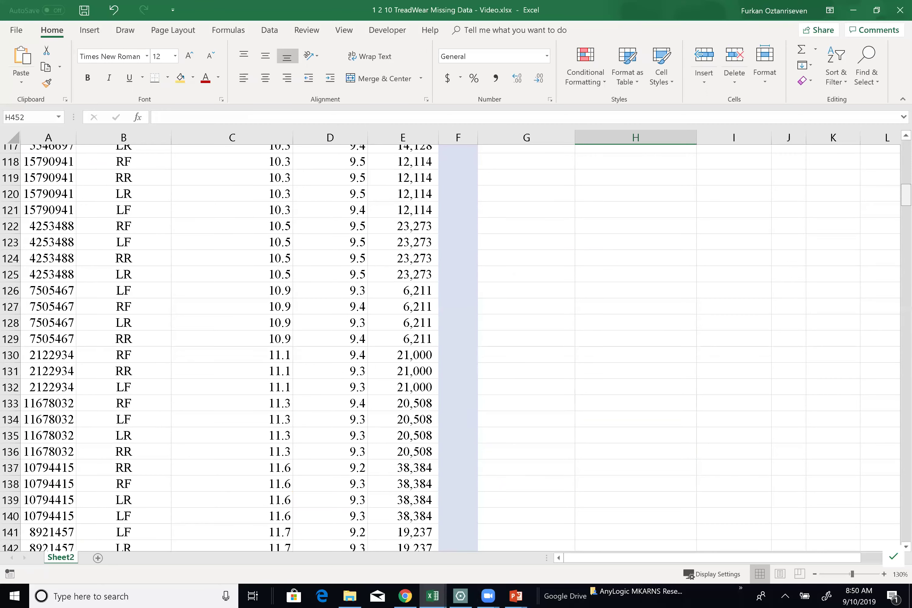
- Sort A1:E457 by ID from smallest to largest to group the records of each automobile
key("ctrl+Home")
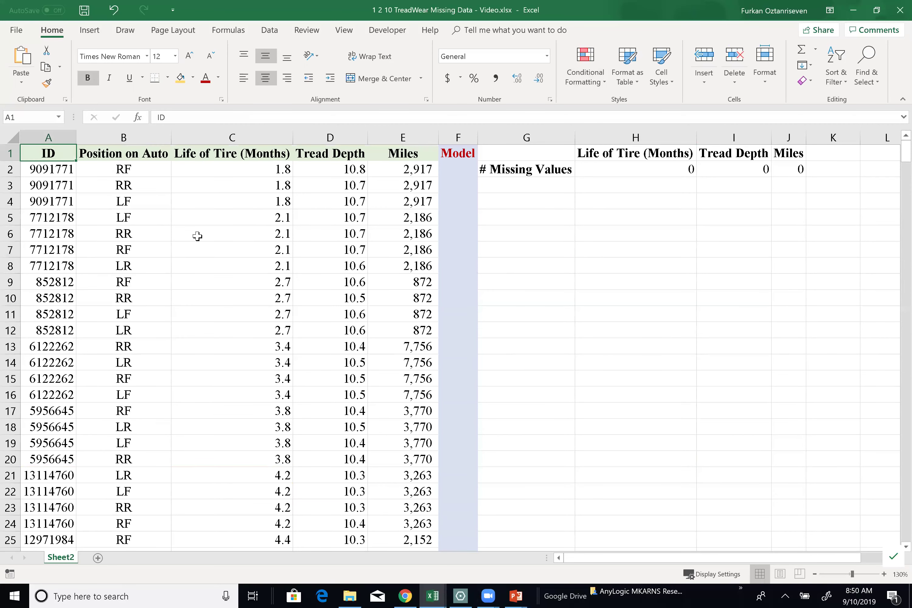
key("shift+Right")
key("shift+Right")
key("shift+Right")
key("shift+Right")
key("ctrl+shift+Down")
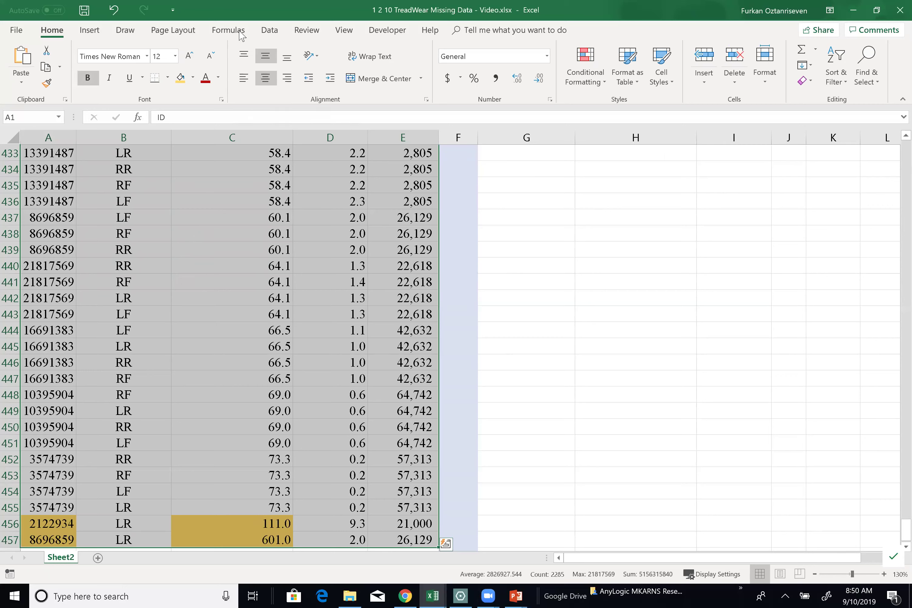
left_click(275, 32)
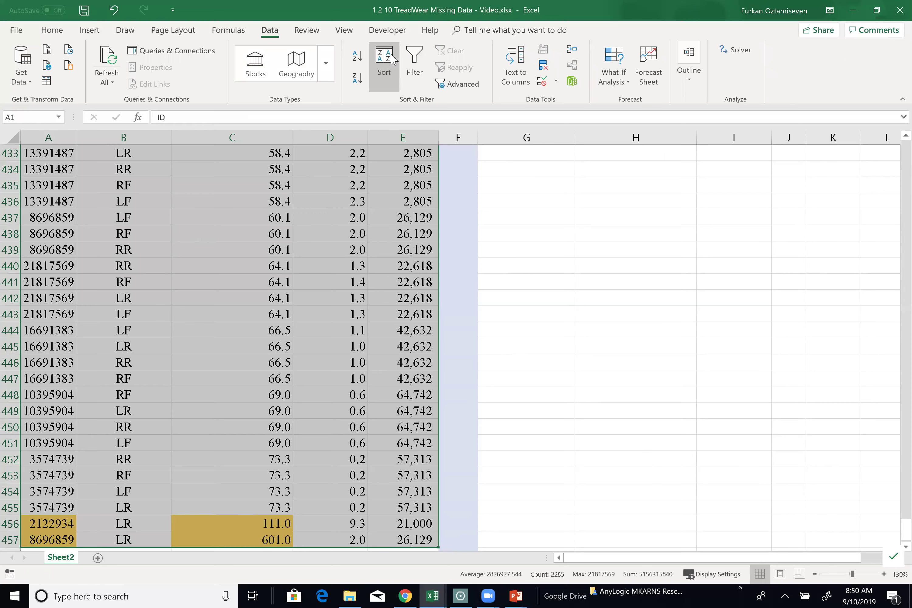
left_click(384, 63)
left_click(404, 355)
left_click(362, 368)
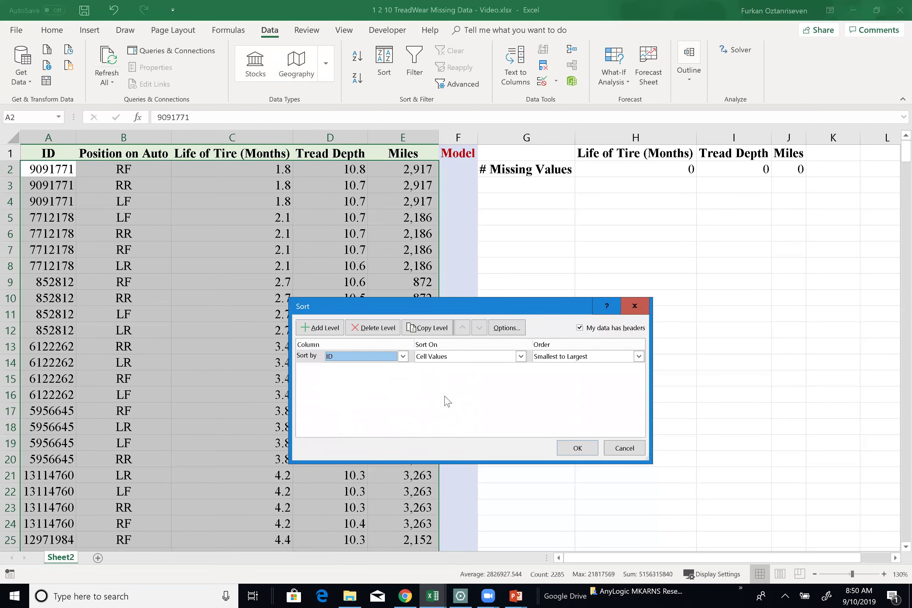
left_click(579, 450)
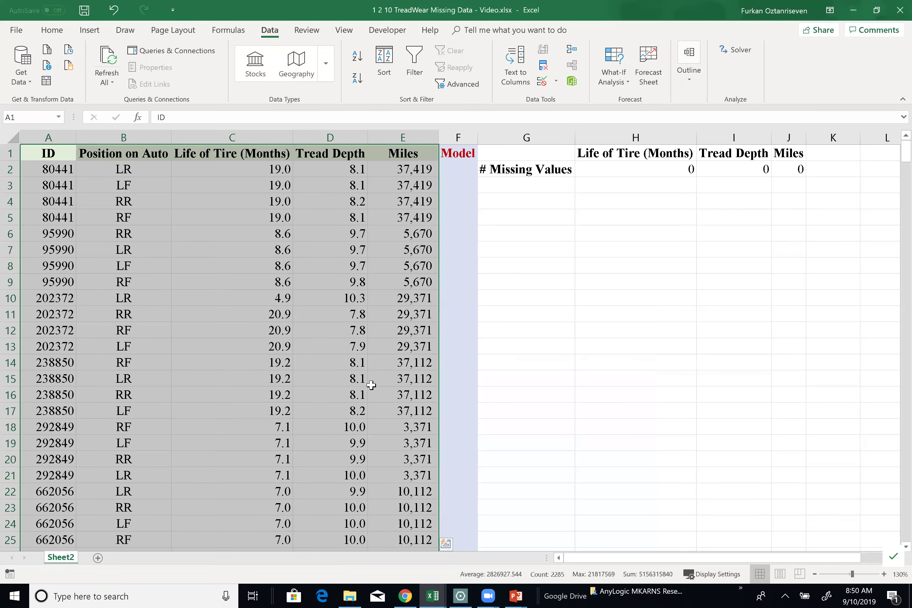
- Find all records with ID 8696859 and select the matching rows A154:E157 to compare their values
left_click(565, 337)
key("ctrl+f")
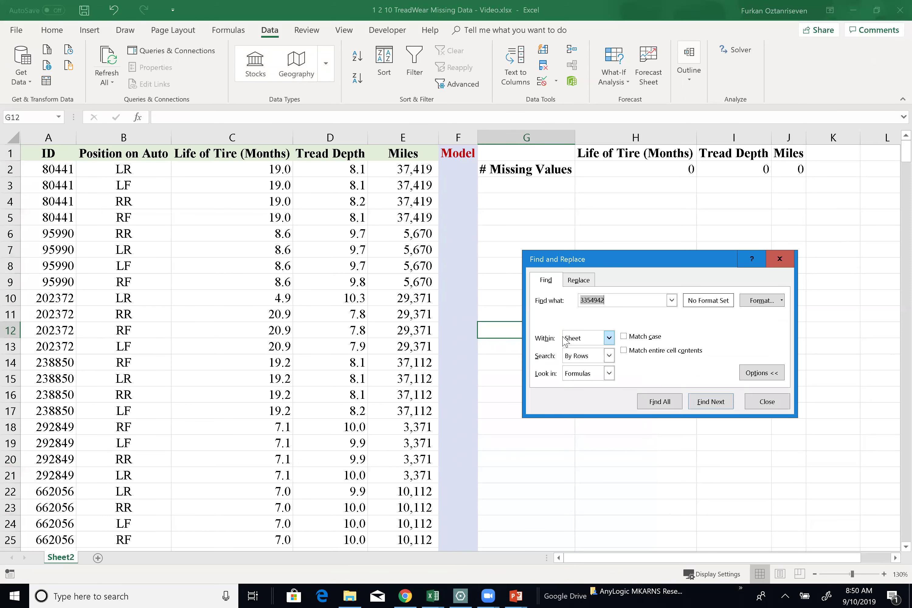
type("8696859")
left_click(660, 402)
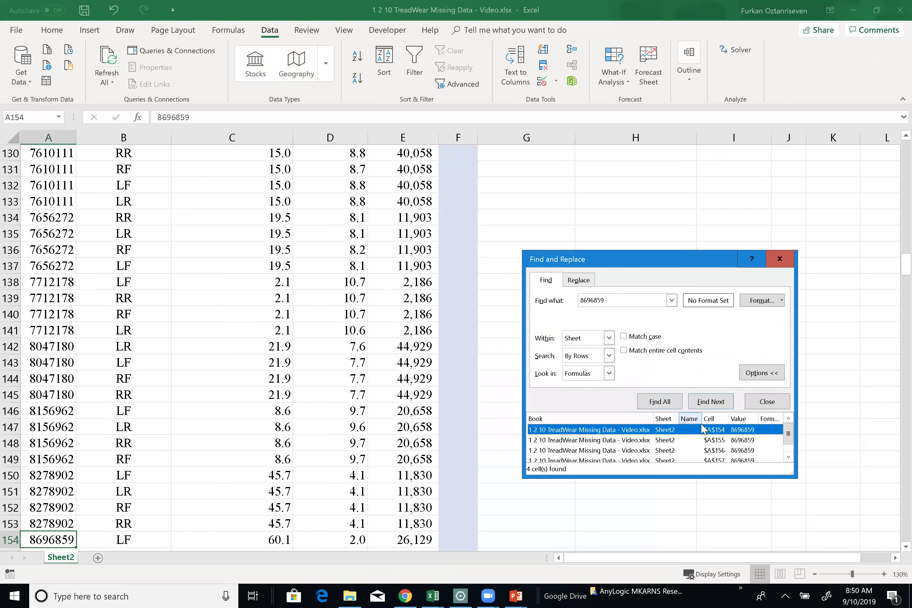
left_click_drag(790, 473, 837, 519)
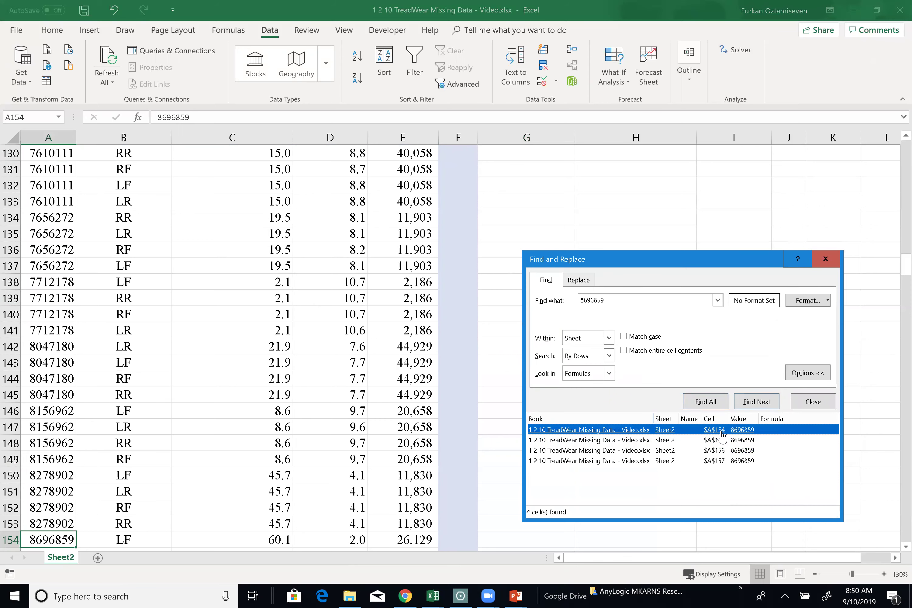
scroll(221, 338, "down", 4)
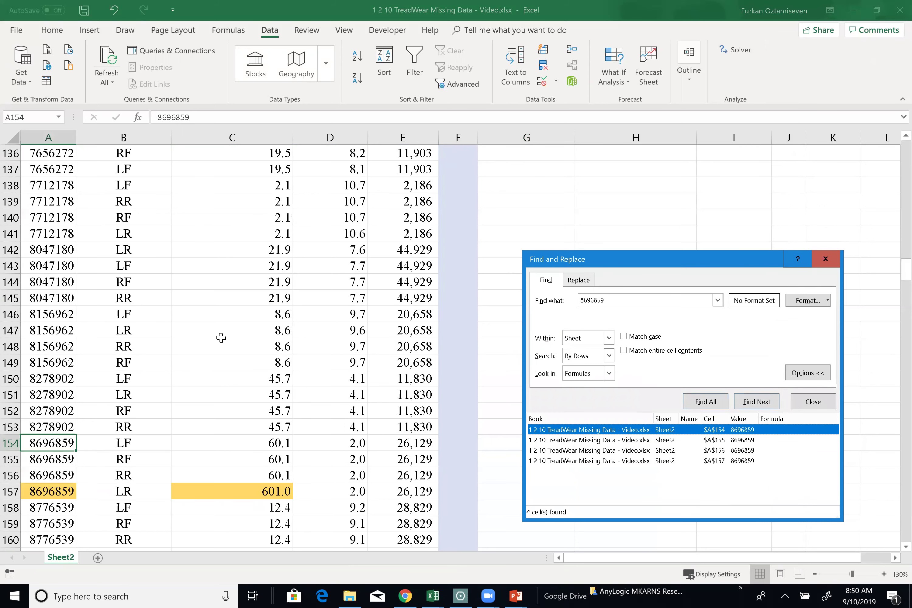
left_click_drag(69, 347, 405, 393)
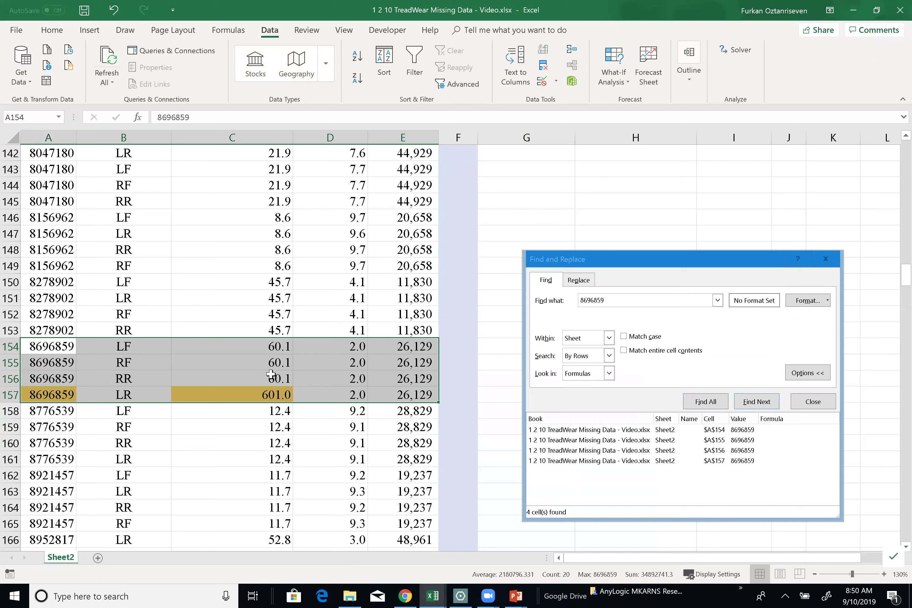
- Replace the erroneous Life of Tire value in C157 with the formula =C156
left_click(266, 397)
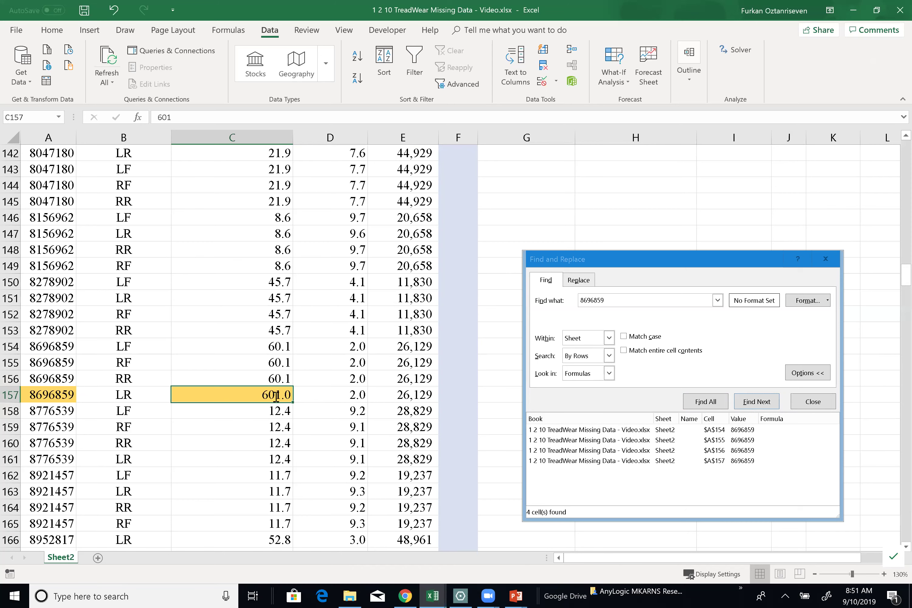
type("=C156")
key("Return")
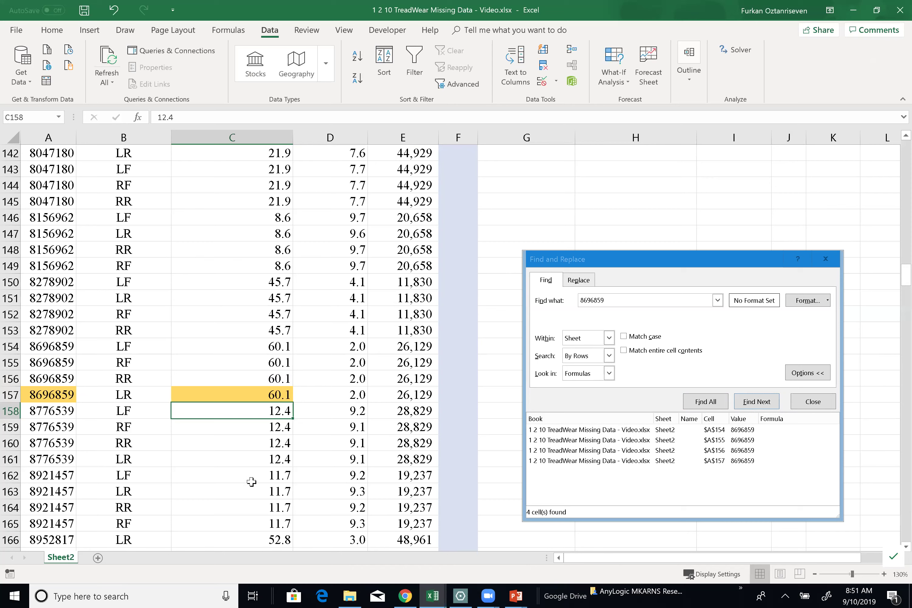
- Find all cells containing 2122, select the matching records A46:E49 for comparison, and close the search
left_click(617, 295)
type("2122")
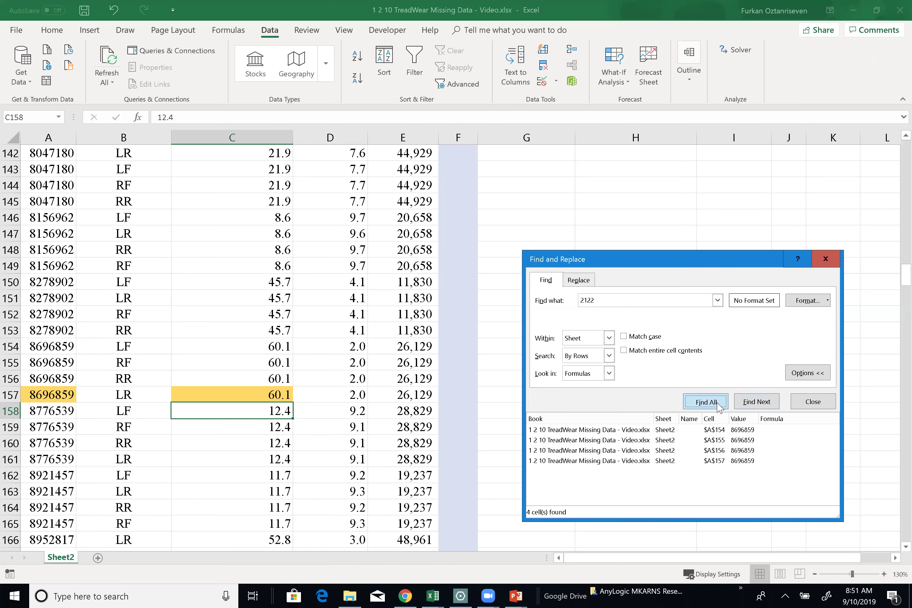
left_click(705, 401)
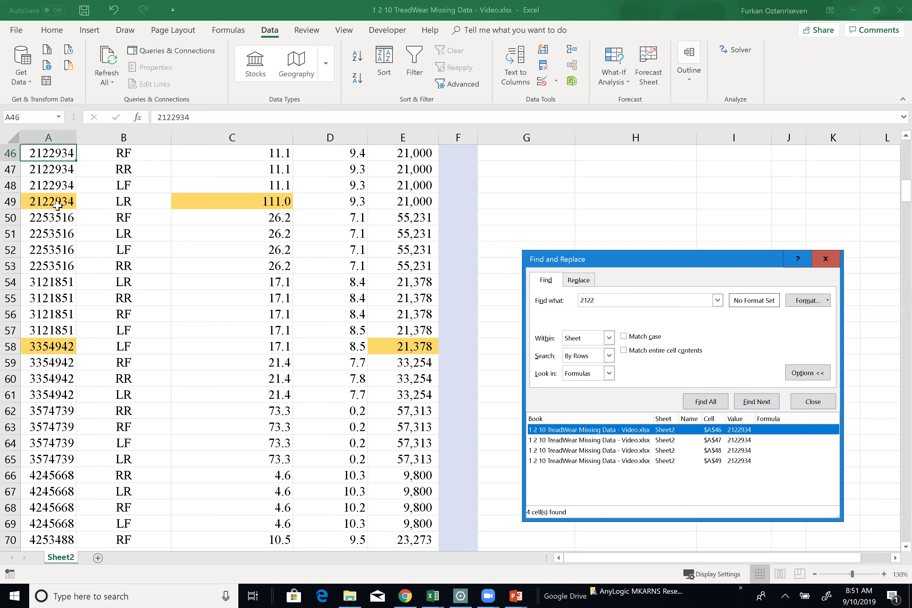
scroll(57, 212, "up", 1)
left_click_drag(46, 199, 412, 251)
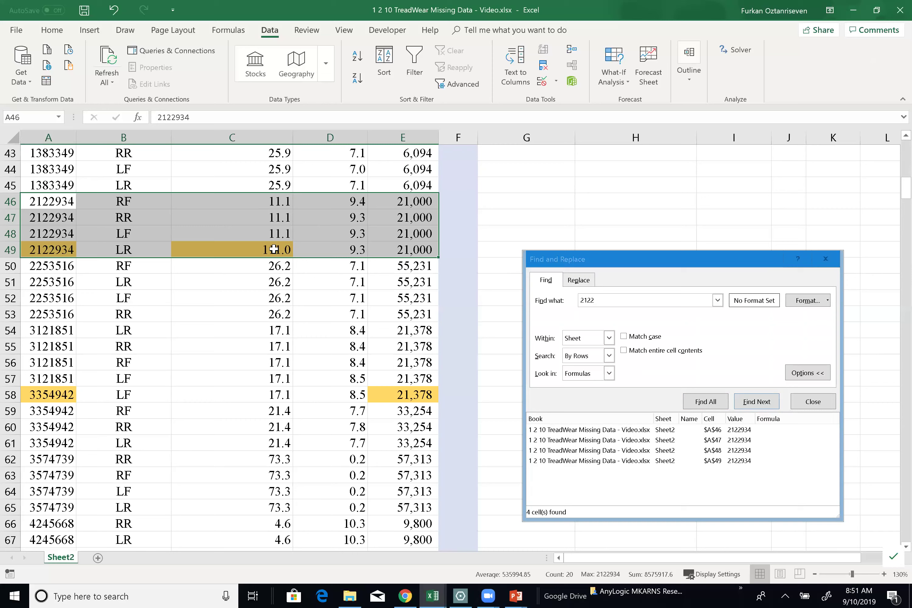
left_click(826, 259)
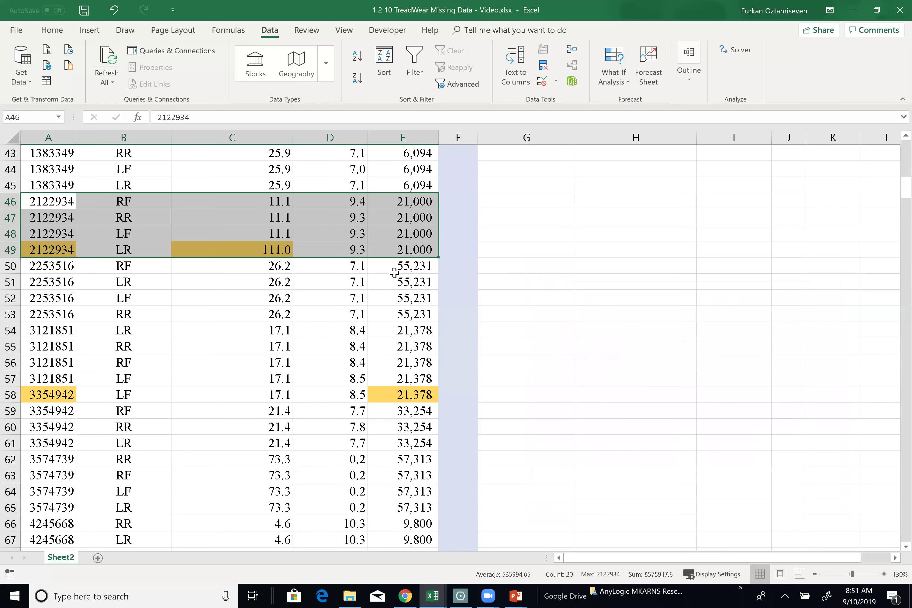
- Replace the erroneous Life of Tire value in C49 with the formula =C48
left_click(276, 246)
type("=")
key("Up")
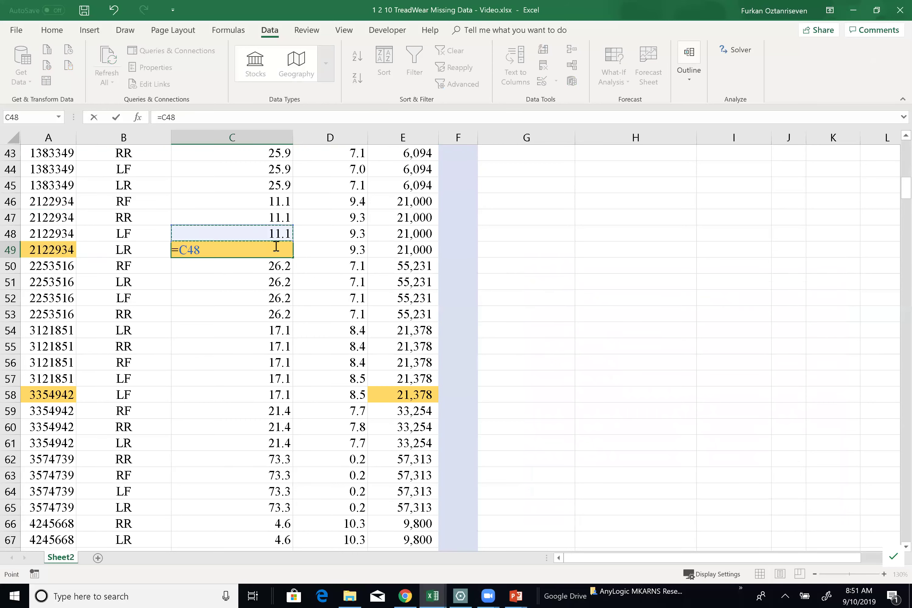
key("Return")
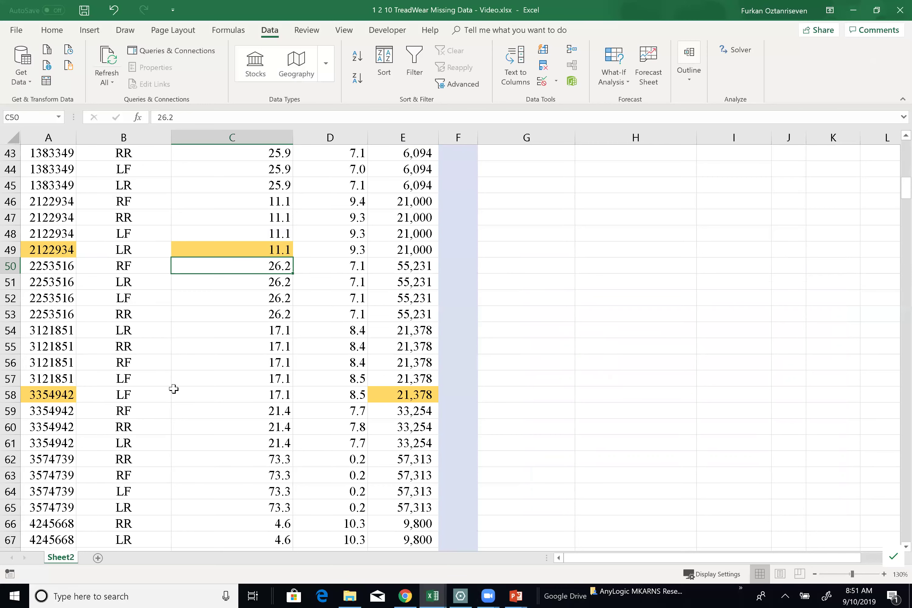
- Freeze the panes at cell B2 so the header row and the ID column stay visible
scroll(232, 342, "up", 14)
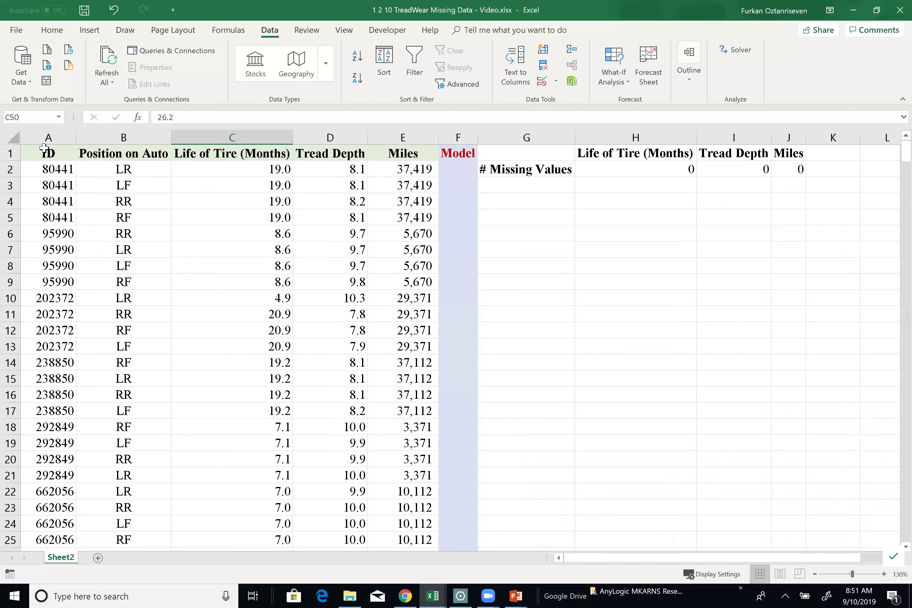
left_click(44, 148)
key("Down")
key("Right")
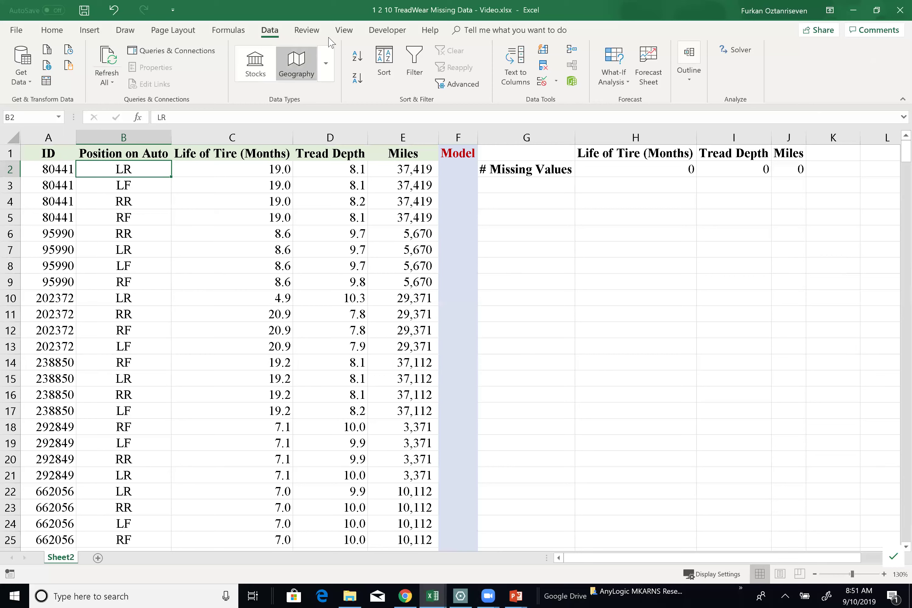
left_click(344, 31)
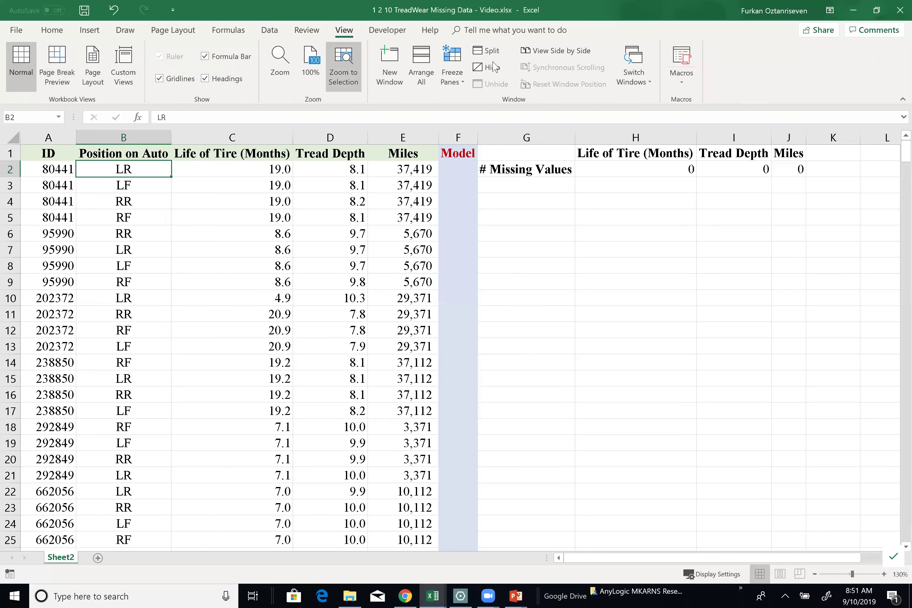
left_click(462, 79)
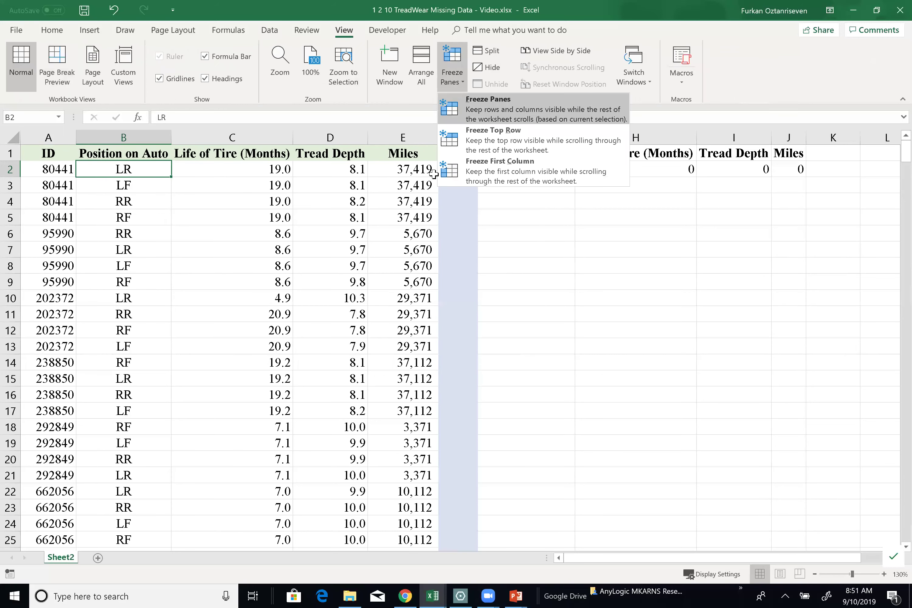
left_click(467, 101)
left_click(156, 248)
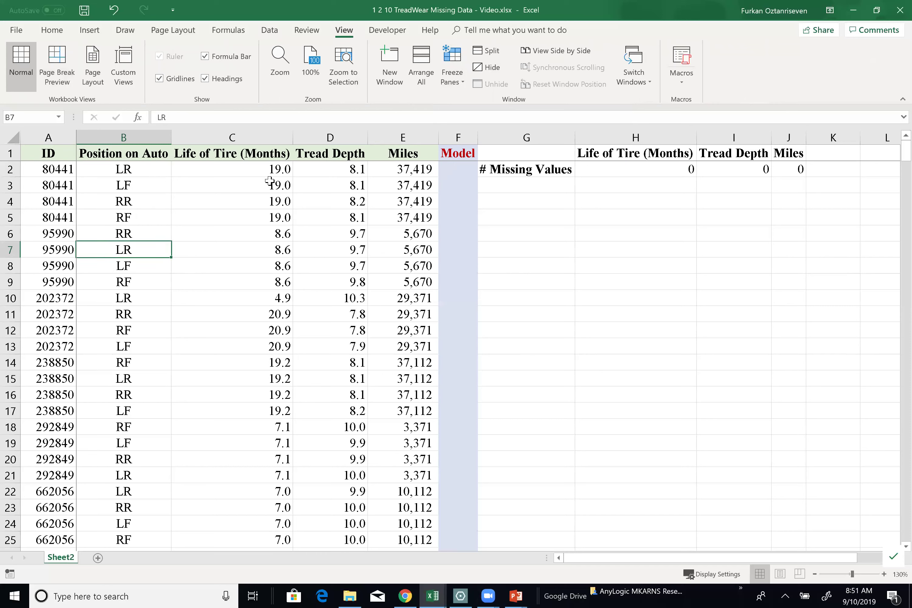
- Sort A1:E457 by Tread Depth from smallest to largest
left_click(66, 156)
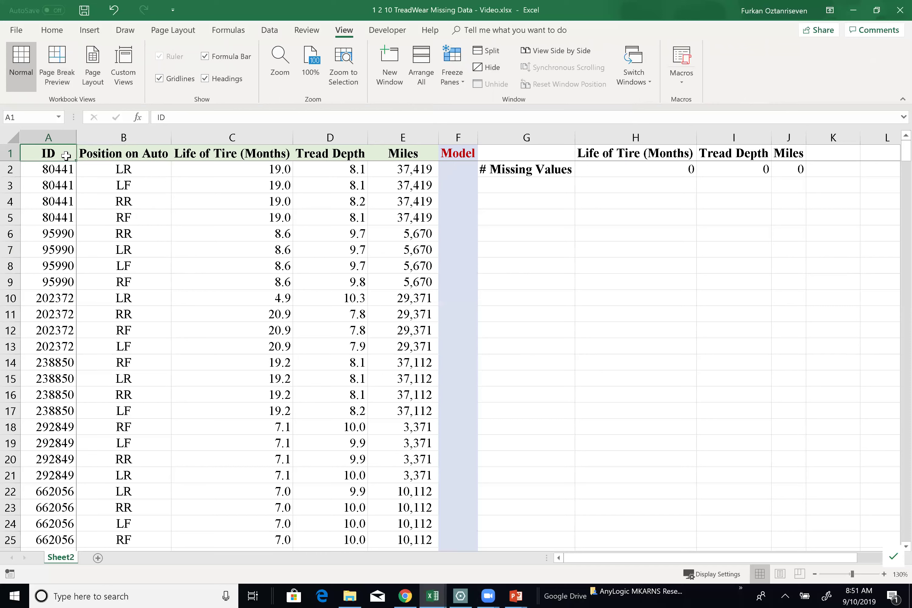
key("shift+Right")
key("shift+Right")
key("shift+Right")
key("shift+Right")
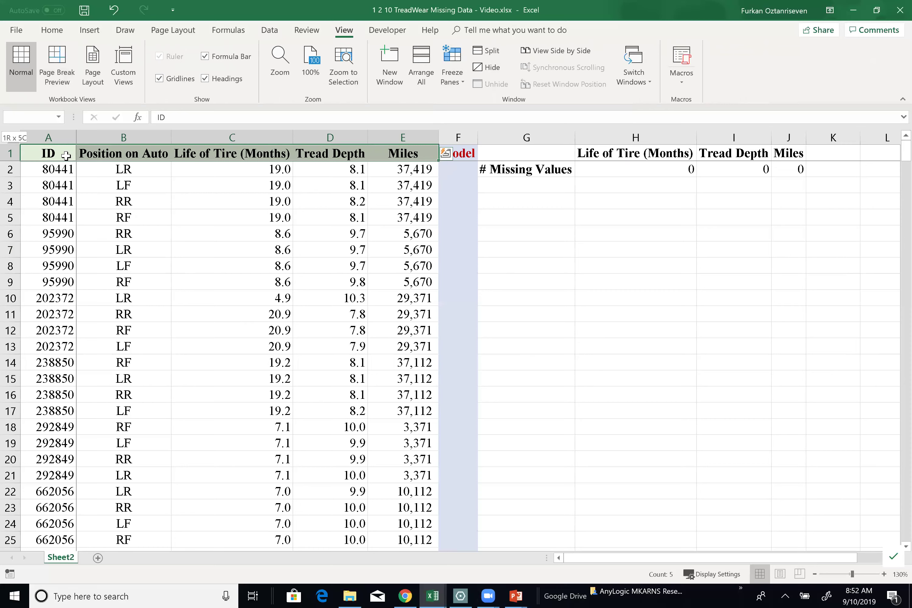
key("ctrl+shift+Down")
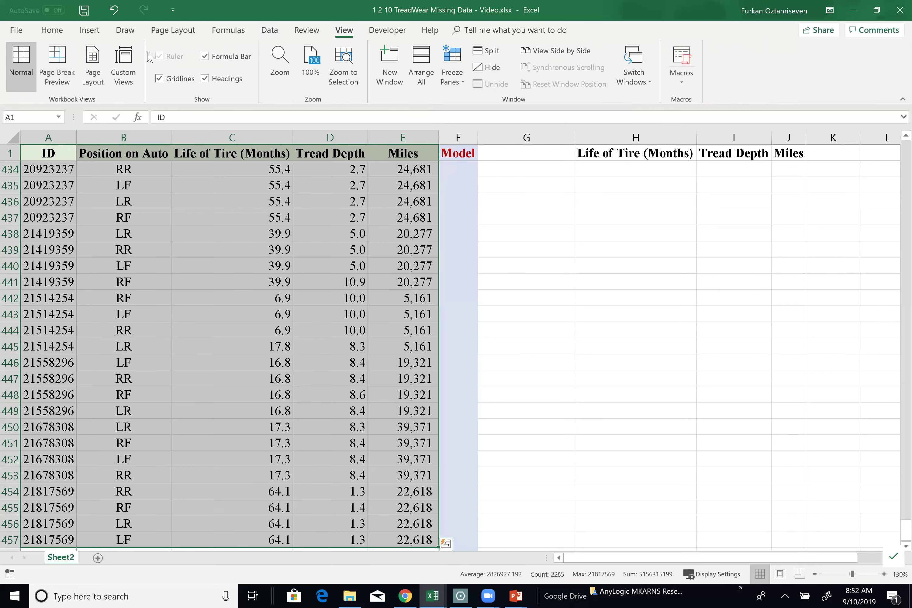
left_click(270, 30)
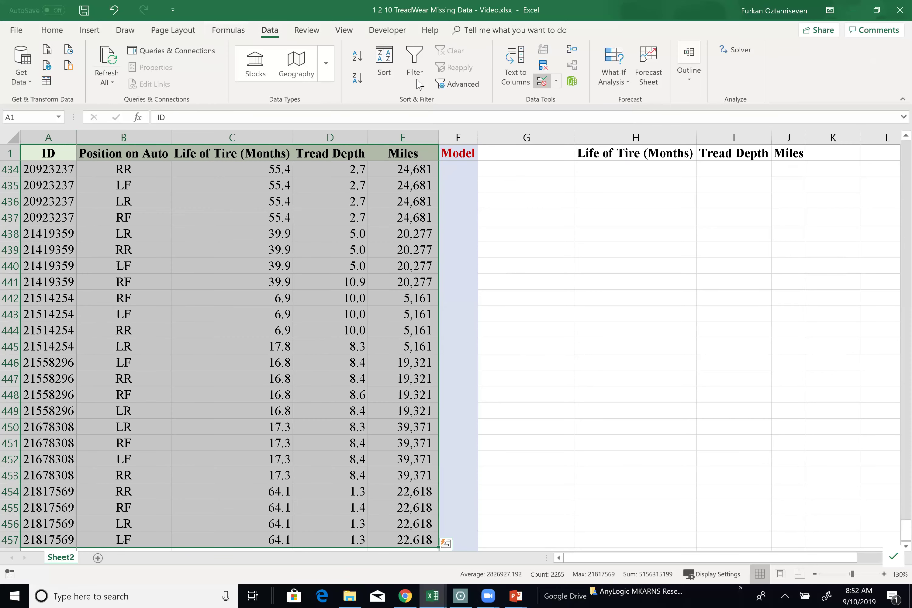
left_click(385, 63)
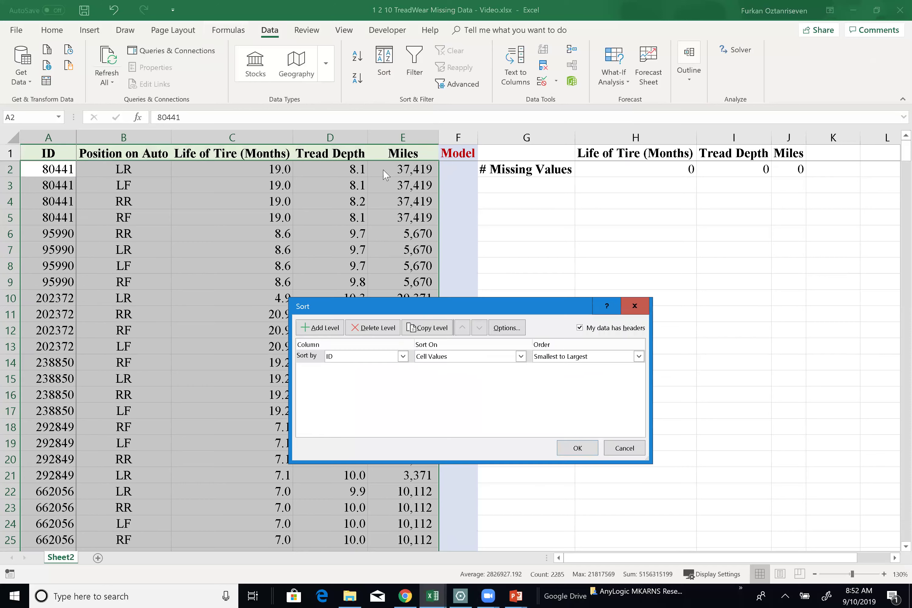
left_click(402, 357)
left_click(372, 395)
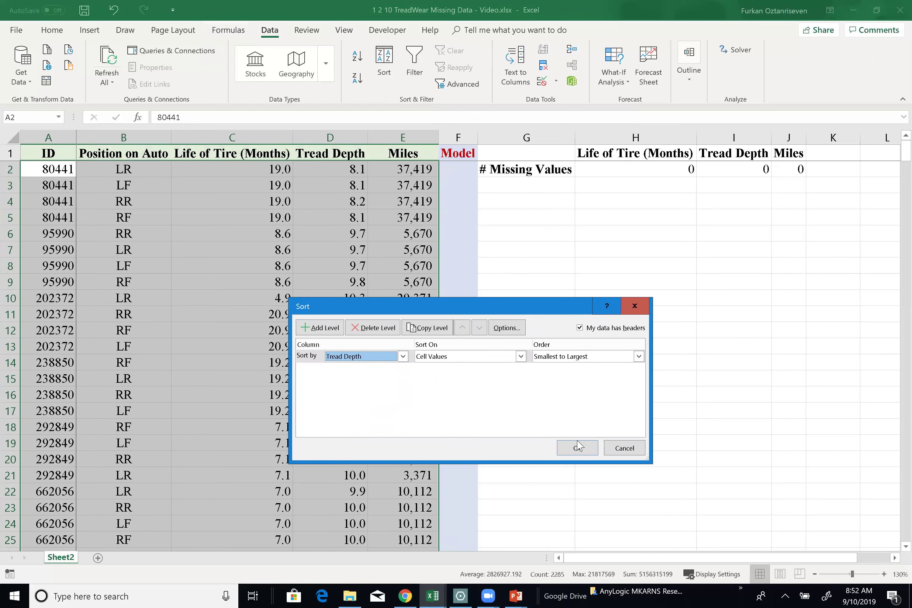
left_click(575, 448)
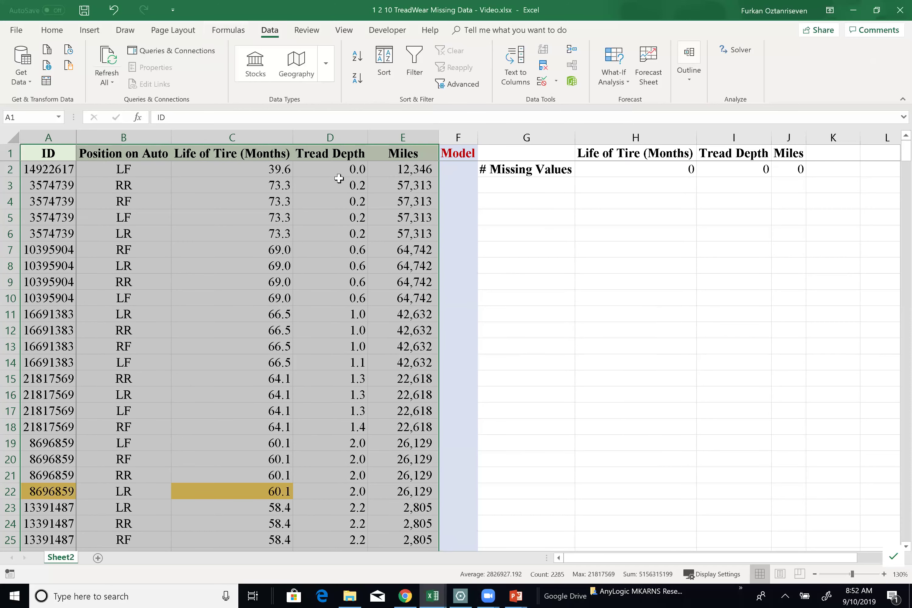
- Fill the lowest Tread Depth cells D2:D18 and their ID cells A2:A18 with gold
left_click_drag(344, 168, 355, 427)
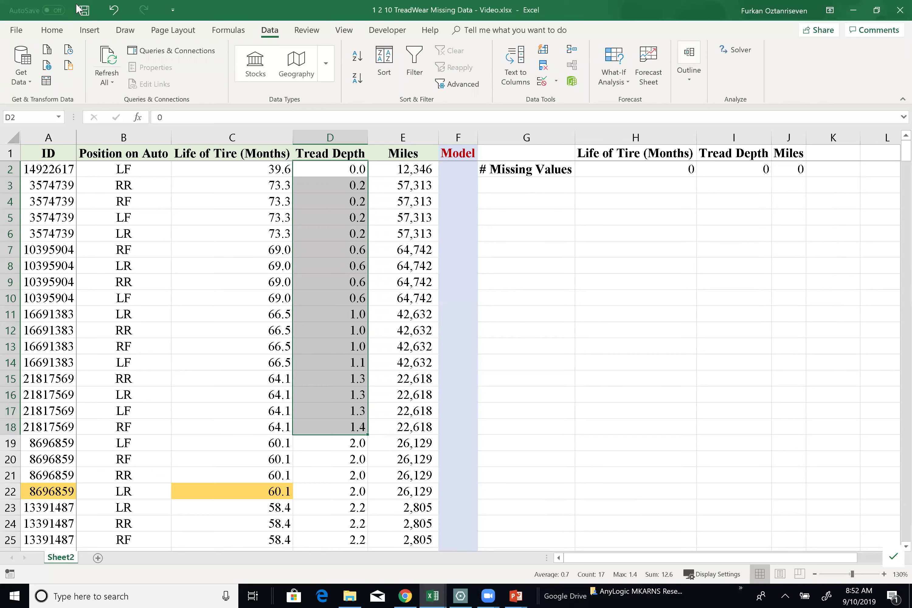
left_click(54, 32)
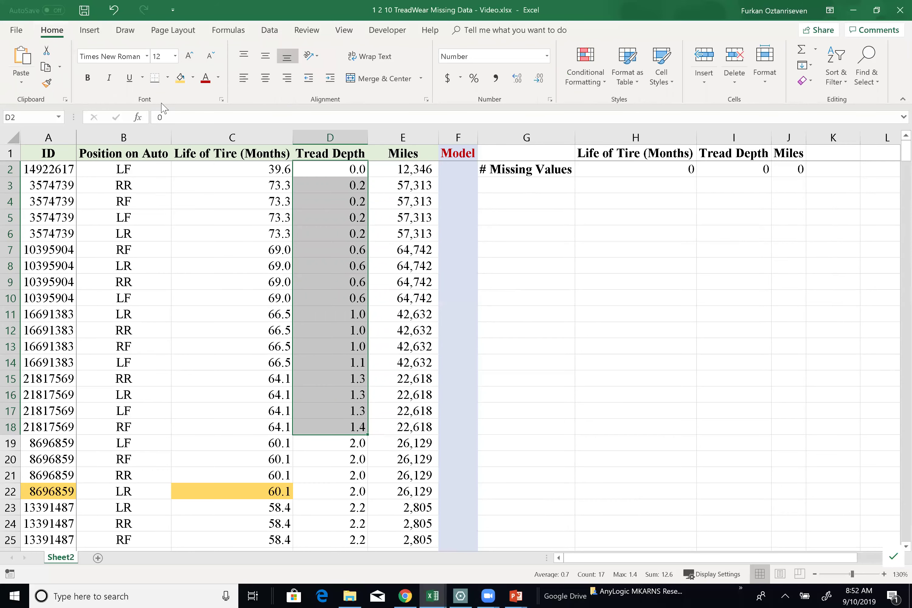
left_click(181, 78)
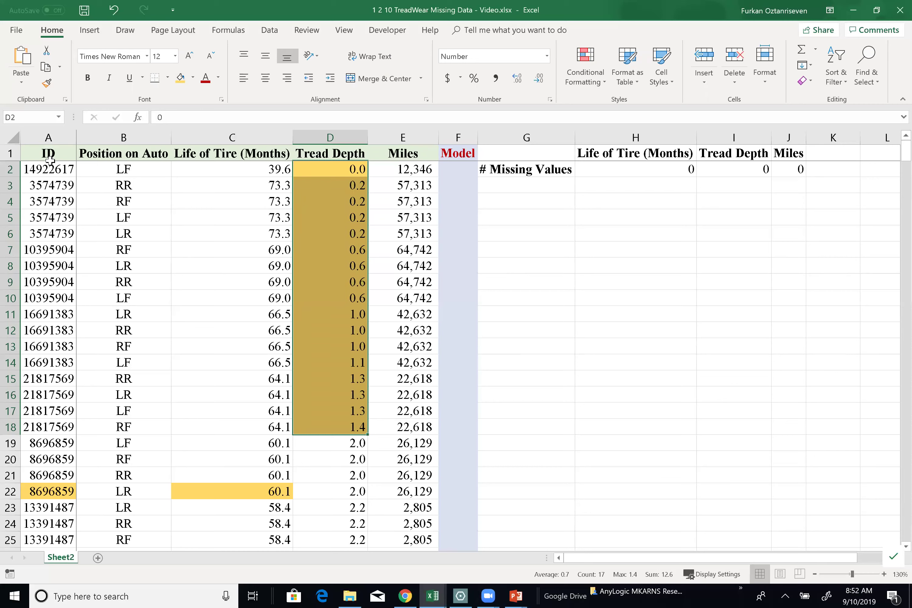
left_click_drag(53, 169, 63, 428)
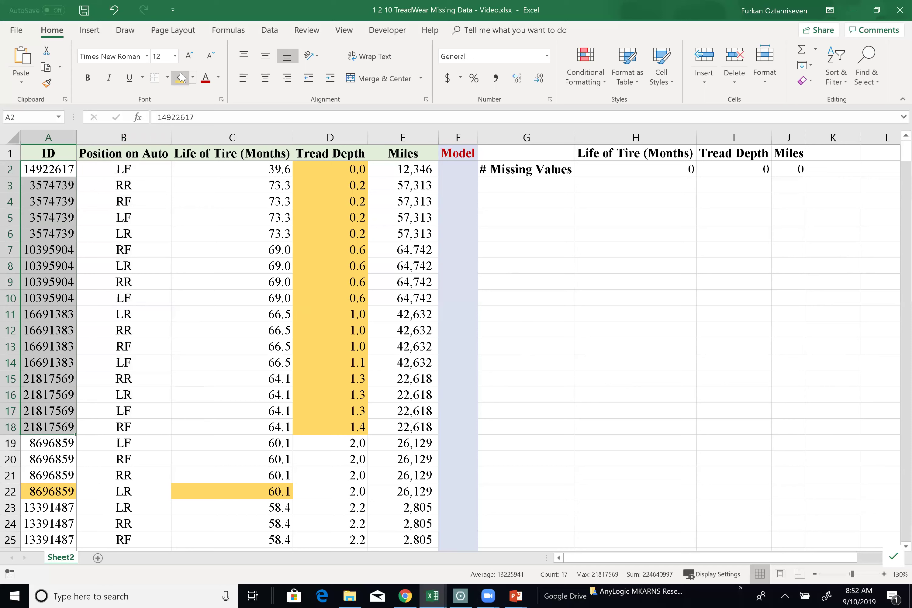
left_click(181, 77)
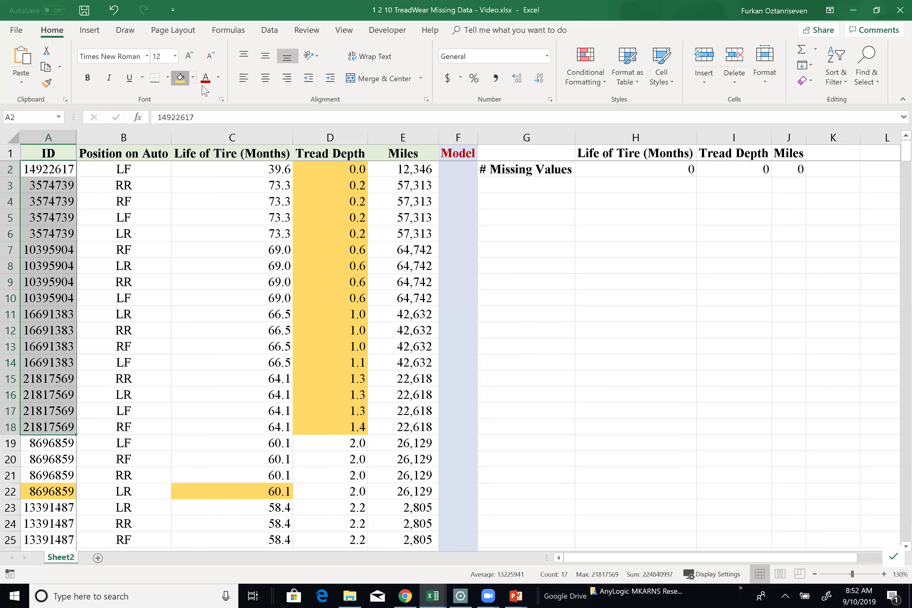
- Fill the suspicious highest Tread Depth cell D457 and its ID cell A457 with gold
left_click(333, 236)
key("ctrl+shift+Down")
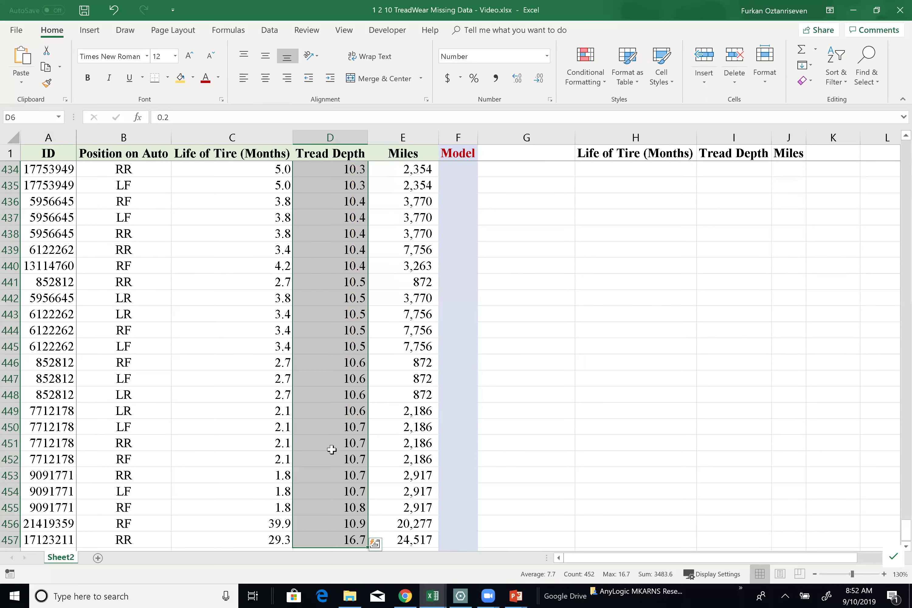
left_click(337, 394)
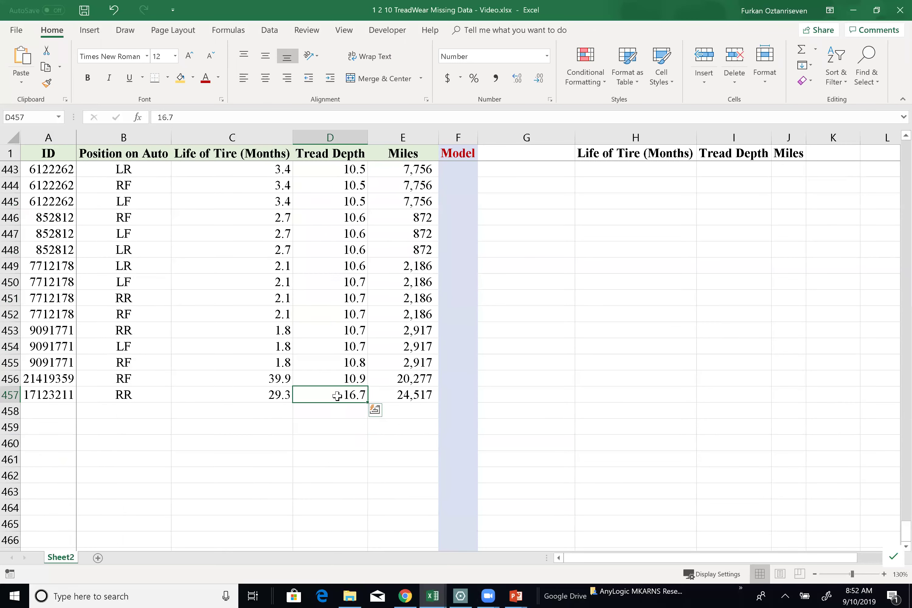
left_click(181, 79)
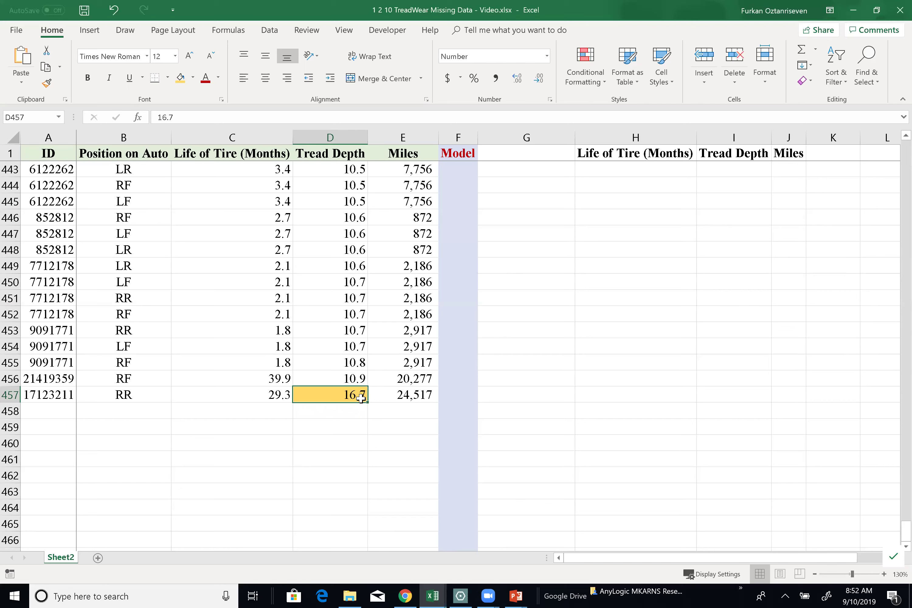
left_click(59, 394)
left_click(180, 77)
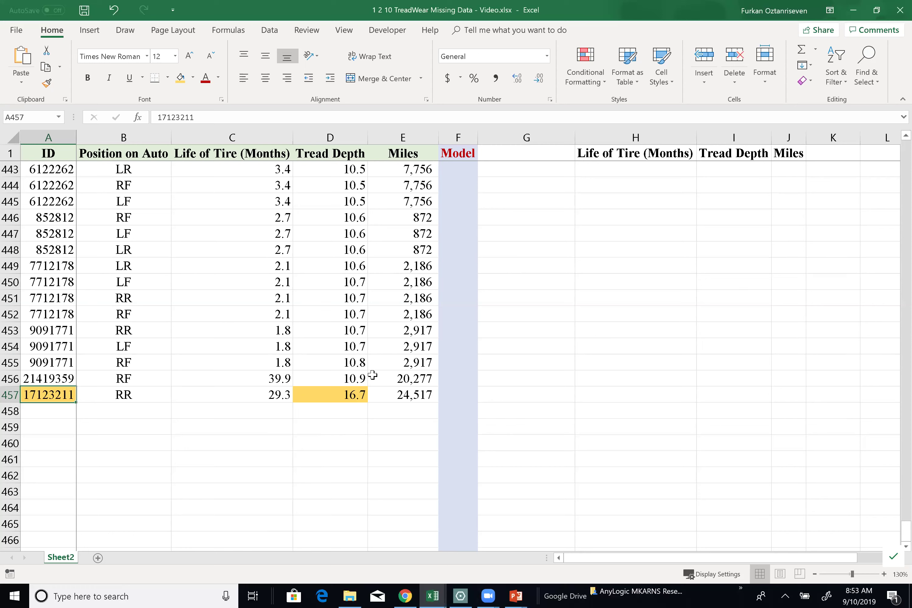
- Sort A1:E457 by Miles from smallest to largest
left_click(32, 154)
key("shift+Right")
key("shift+Right")
key("shift+Right")
key("shift+Right")
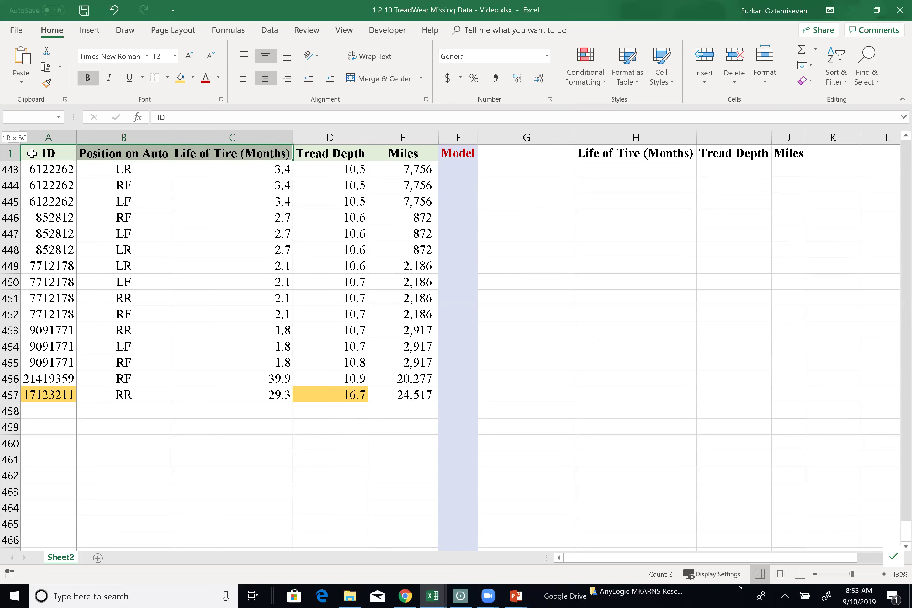
key("ctrl+shift+Down")
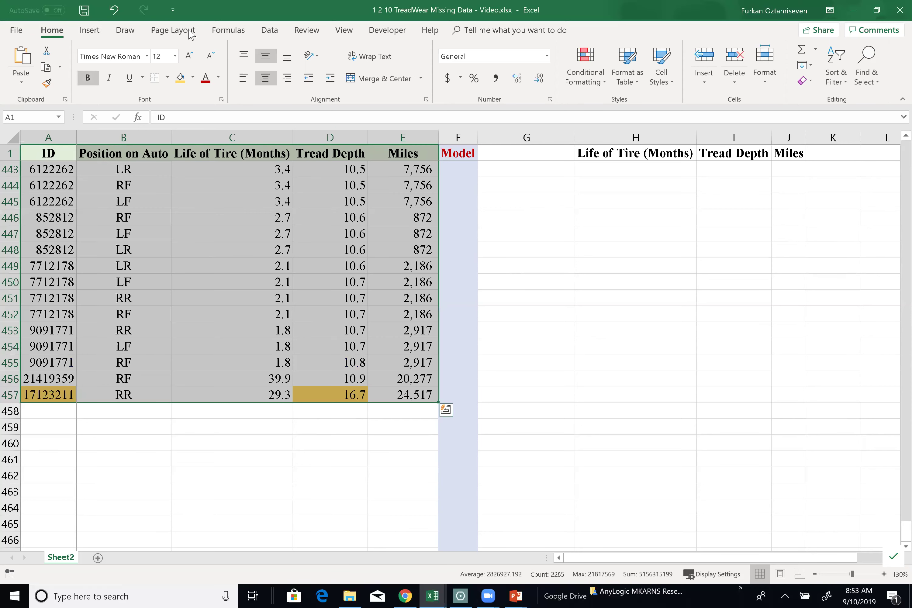
left_click(262, 31)
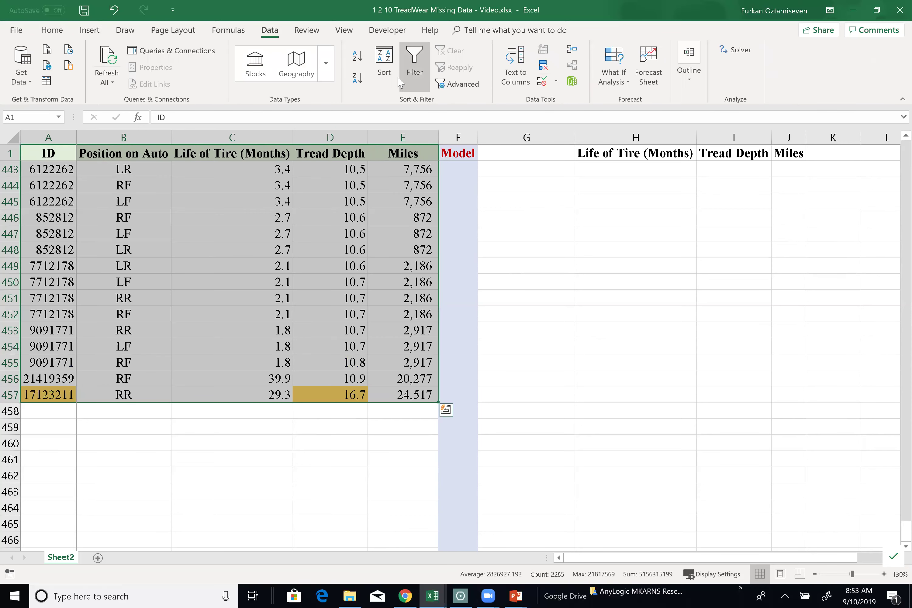
left_click(384, 65)
left_click(368, 361)
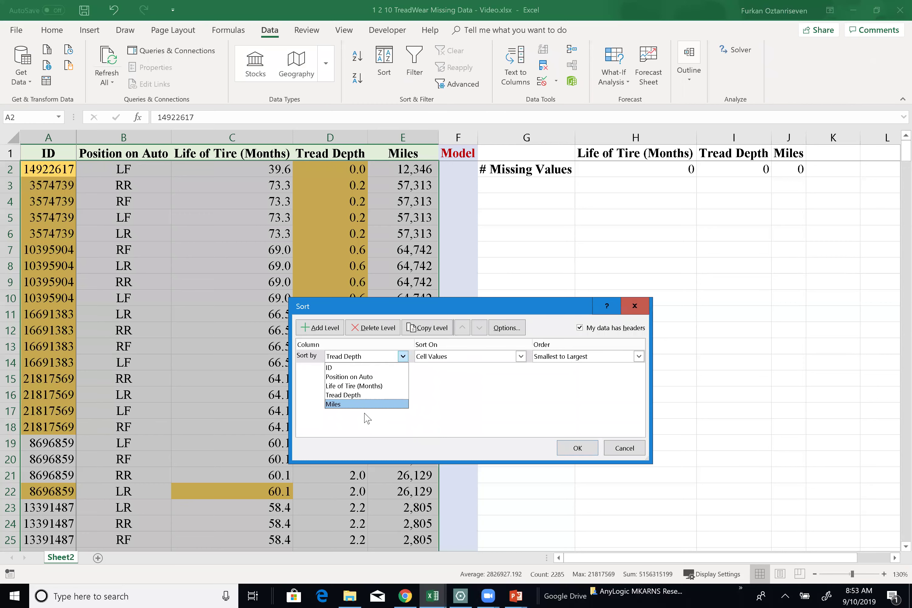
left_click(366, 406)
left_click(576, 449)
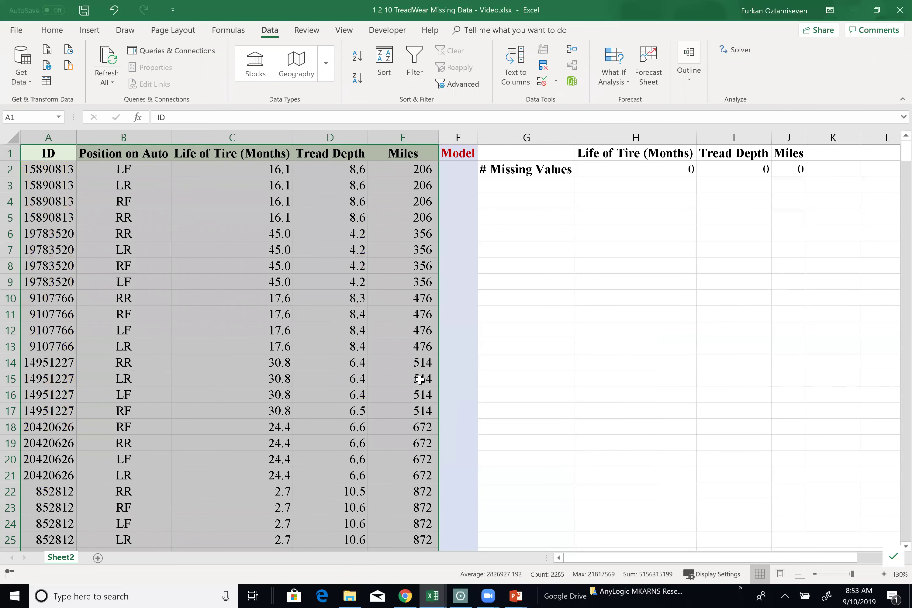
- Fill the highest Miles cells E450:E457 and their ID cells A450:A457 with gold
left_click_drag(417, 185, 421, 355)
scroll(419, 357, "down", 20)
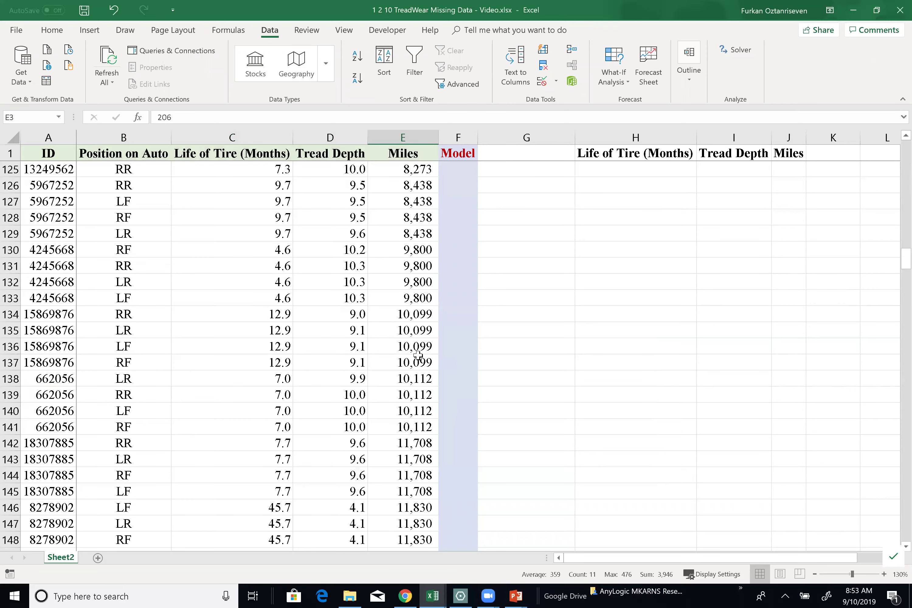
scroll(418, 353, "down", 20)
scroll(418, 353, "down", 20)
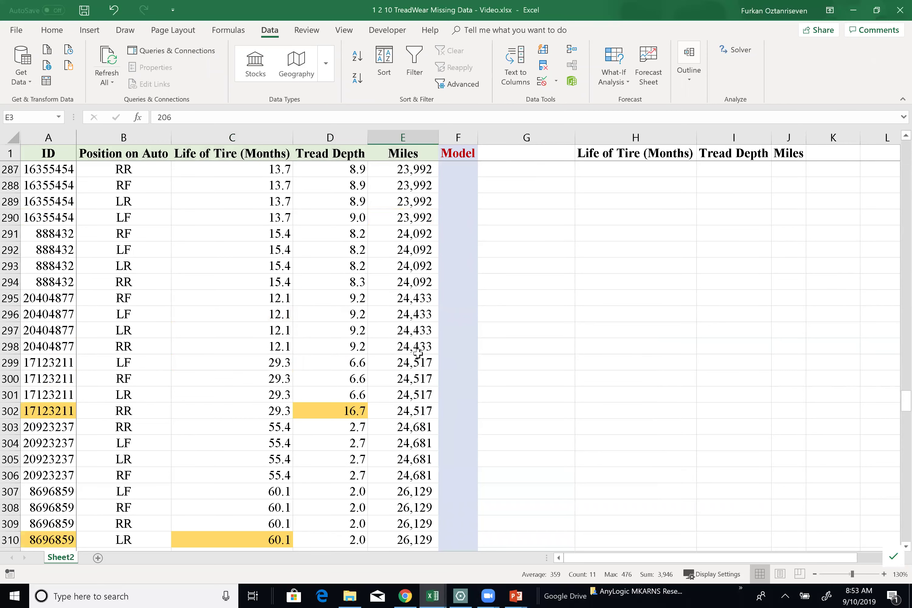
scroll(418, 353, "down", 20)
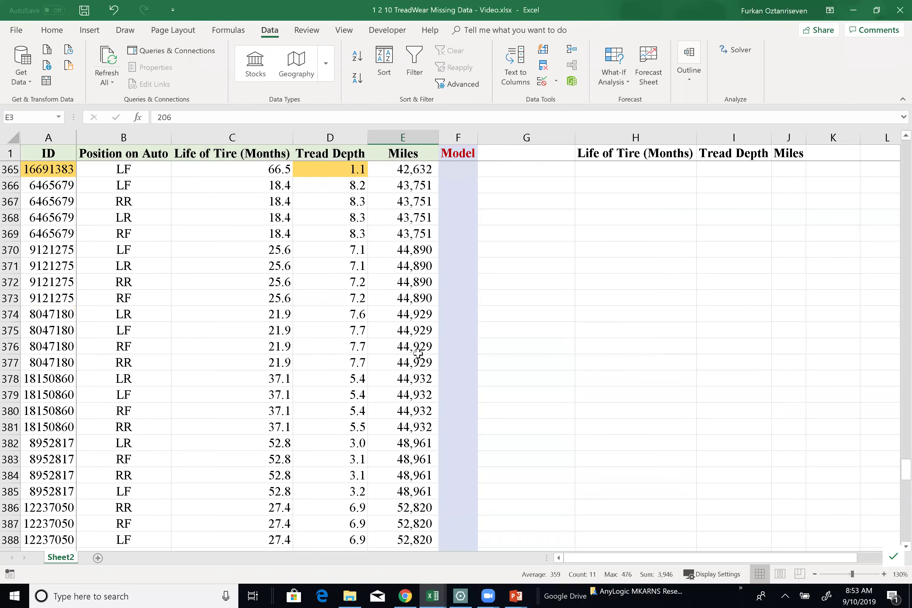
scroll(418, 353, "down", 14)
scroll(417, 345, "up", 3)
left_click_drag(413, 469, 396, 416)
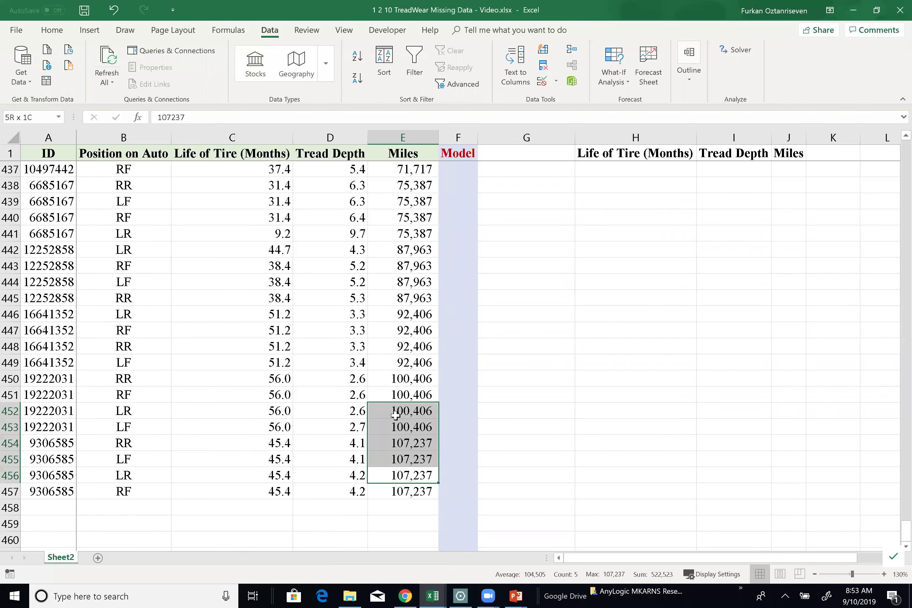
left_click_drag(400, 486, 398, 378)
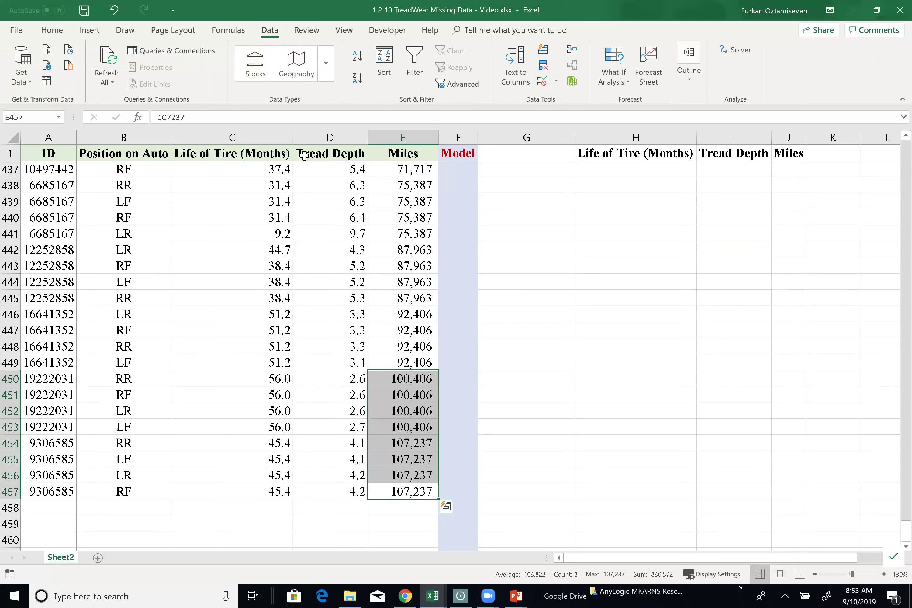
left_click(51, 30)
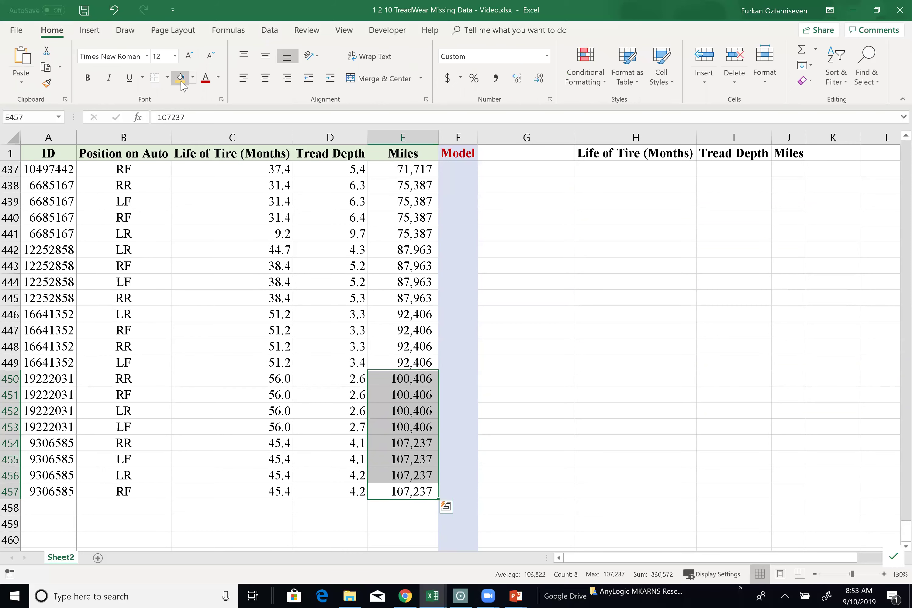
left_click(180, 78)
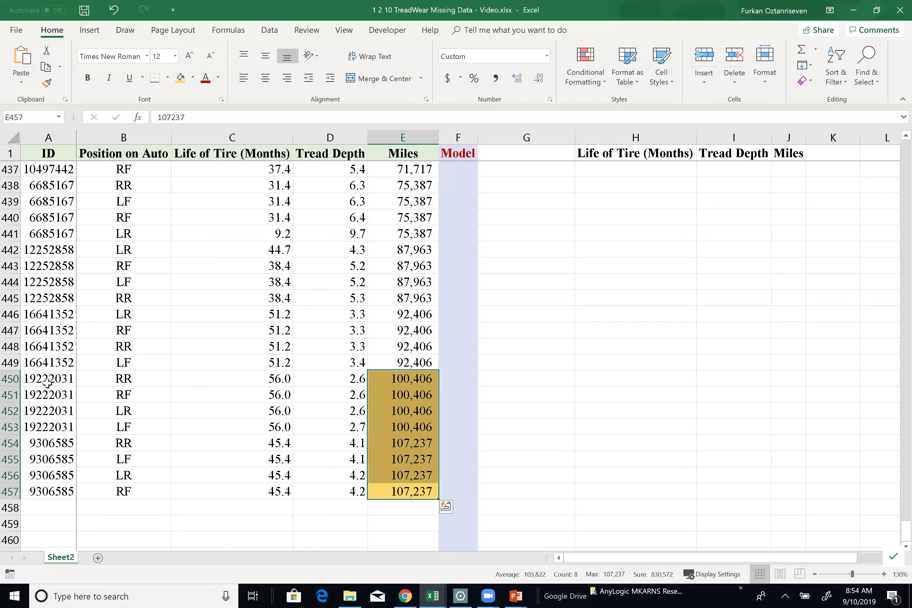
left_click_drag(47, 378, 53, 493)
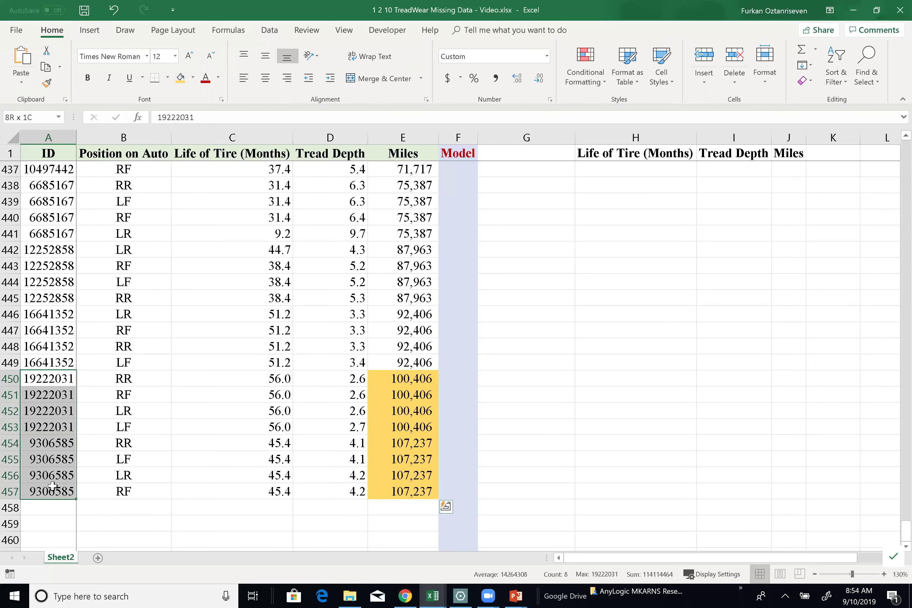
left_click(181, 77)
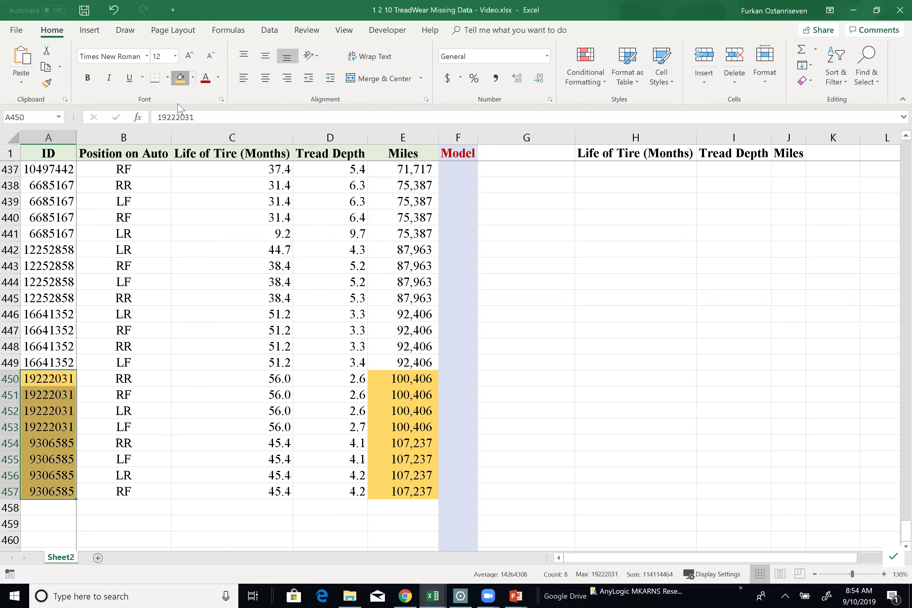
left_click(582, 261)
- Insert an empty scatter chart and place it beside the data, just below the # Missing Values row
scroll(581, 261, "up", 2)
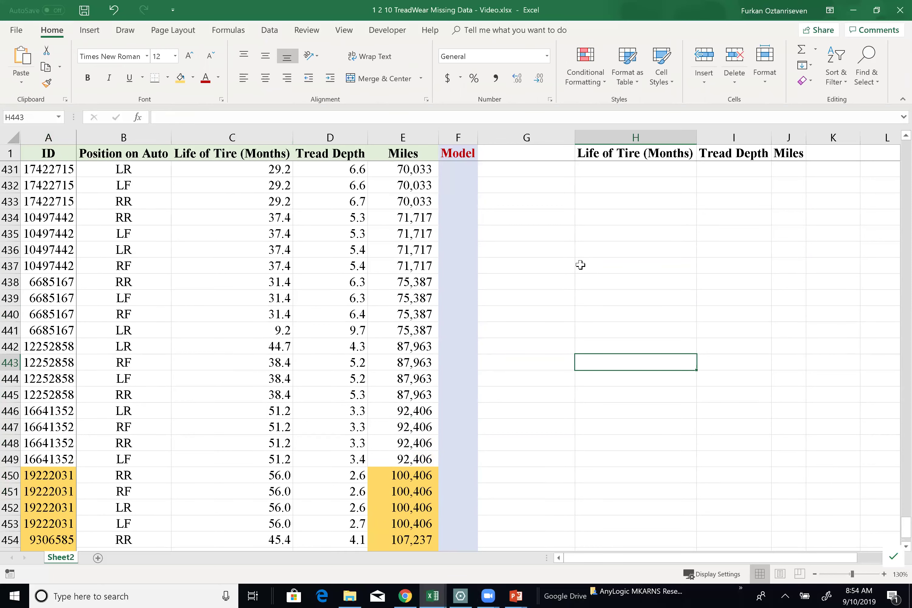
scroll(580, 260, "down", 4)
scroll(580, 263, "up", 10)
scroll(580, 266, "up", 20)
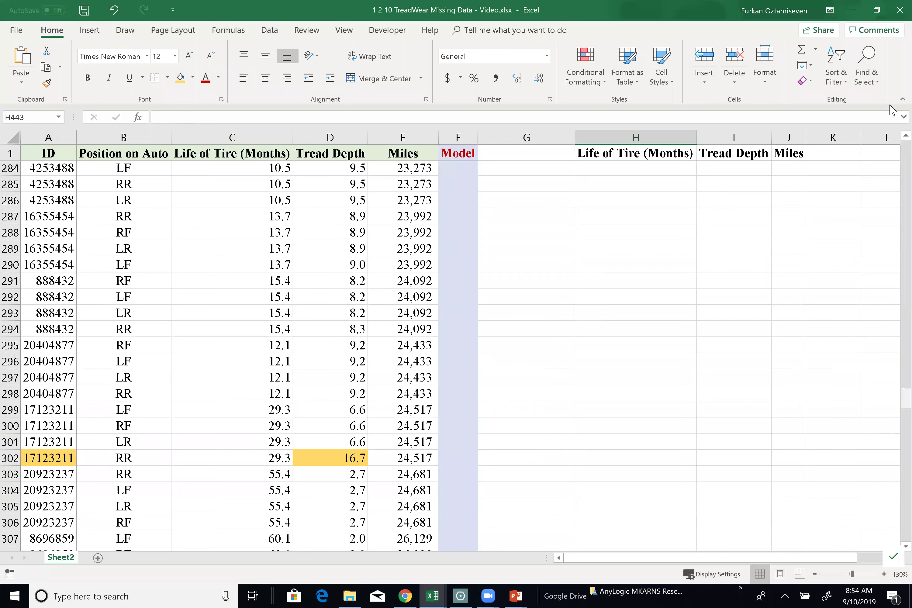
scroll(546, 195, "up", 20)
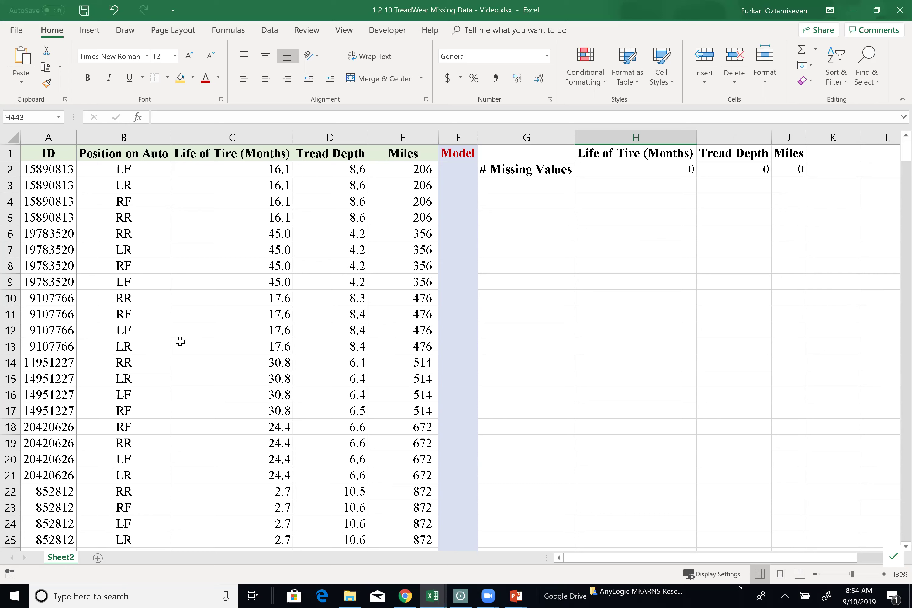
left_click(403, 281)
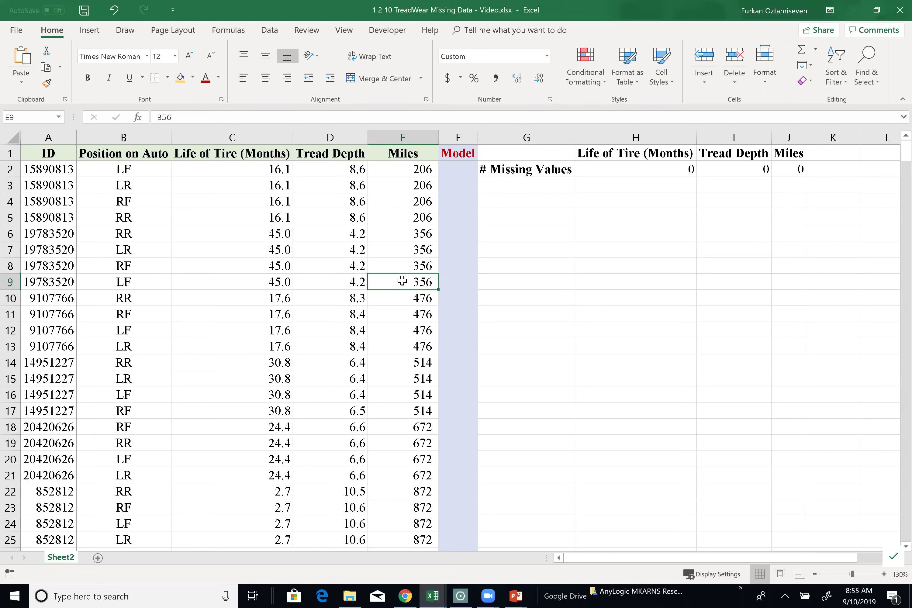
left_click(534, 203)
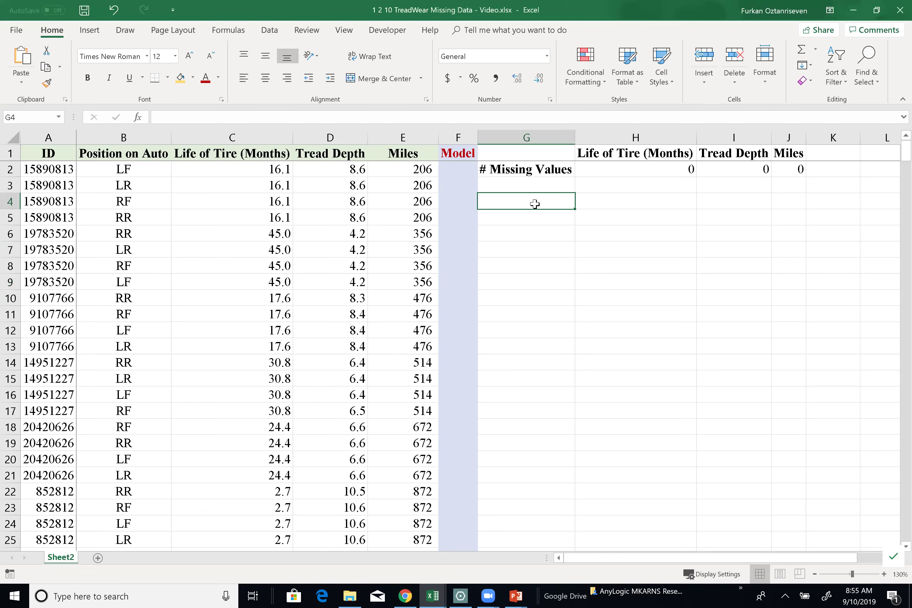
left_click(89, 30)
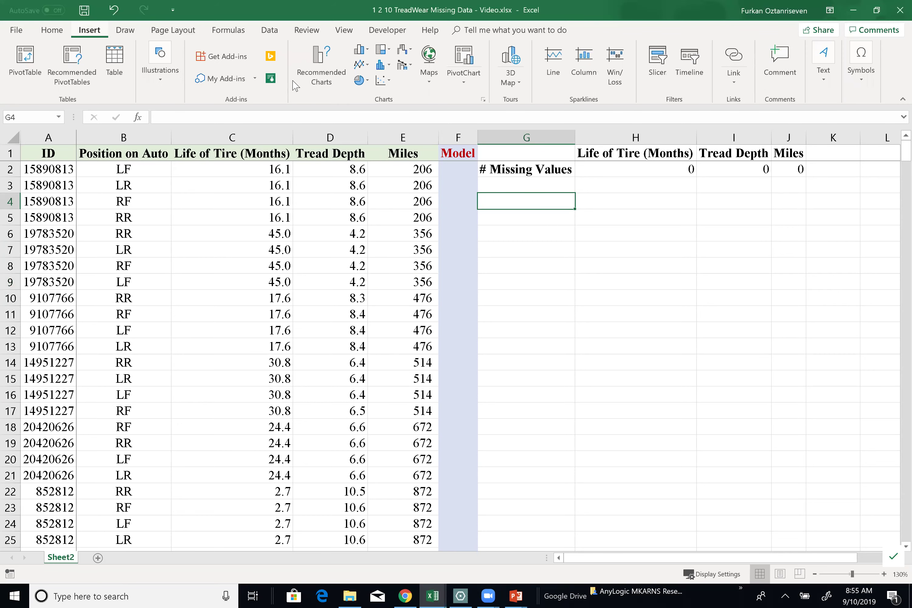
left_click(381, 81)
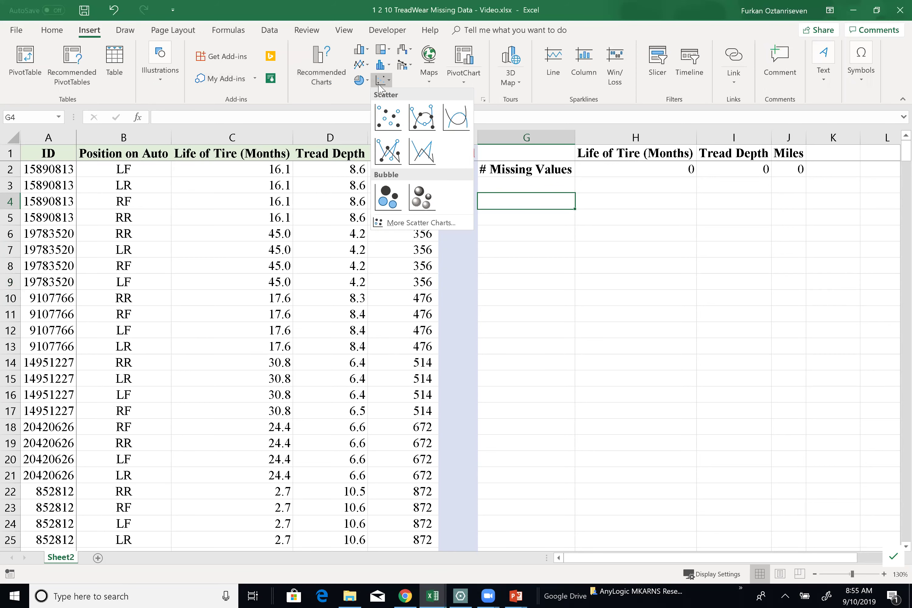
left_click(386, 114)
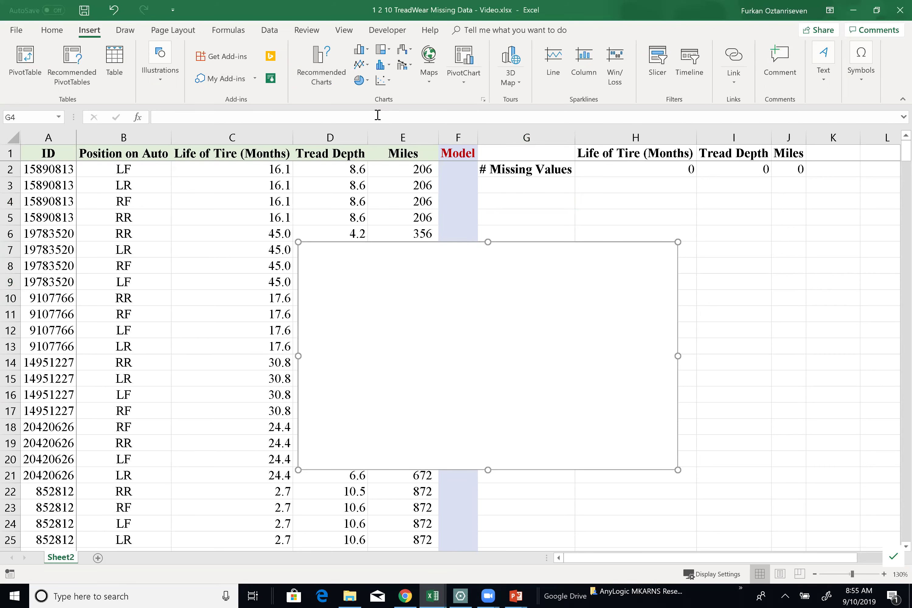
left_click_drag(526, 348, 707, 278)
- Add a chart series named Tires with the Tread Depth range D2:D457 as its X values
right_click(707, 278)
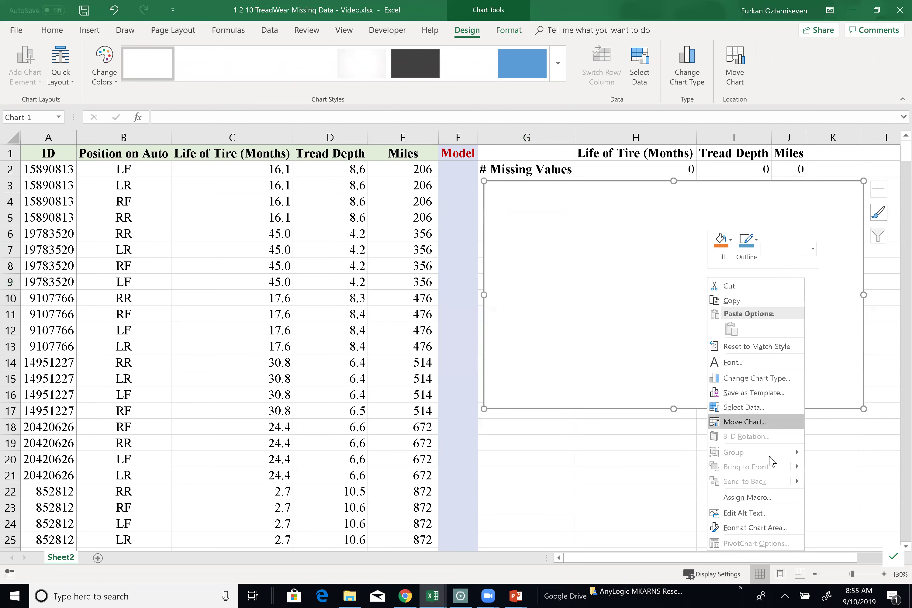
left_click(753, 409)
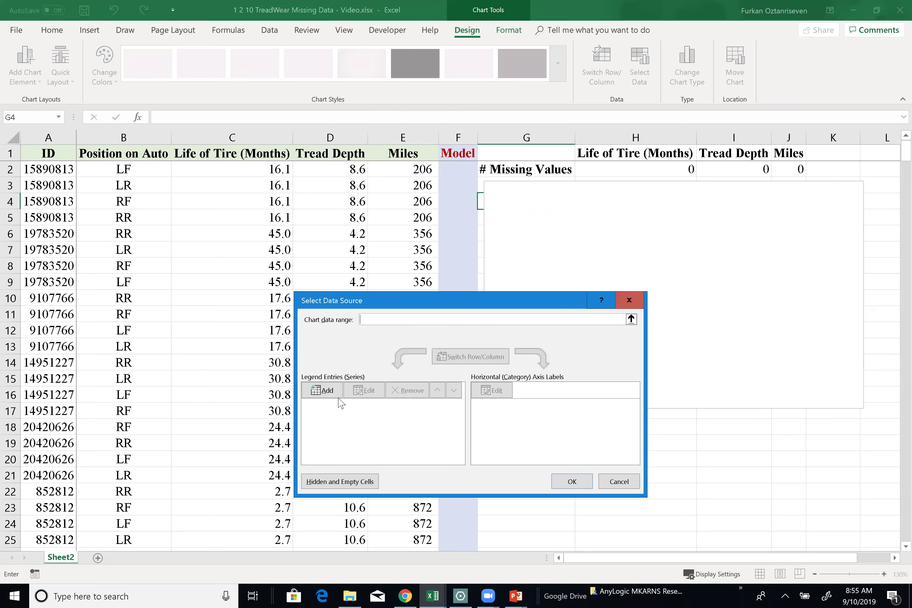
left_click(327, 391)
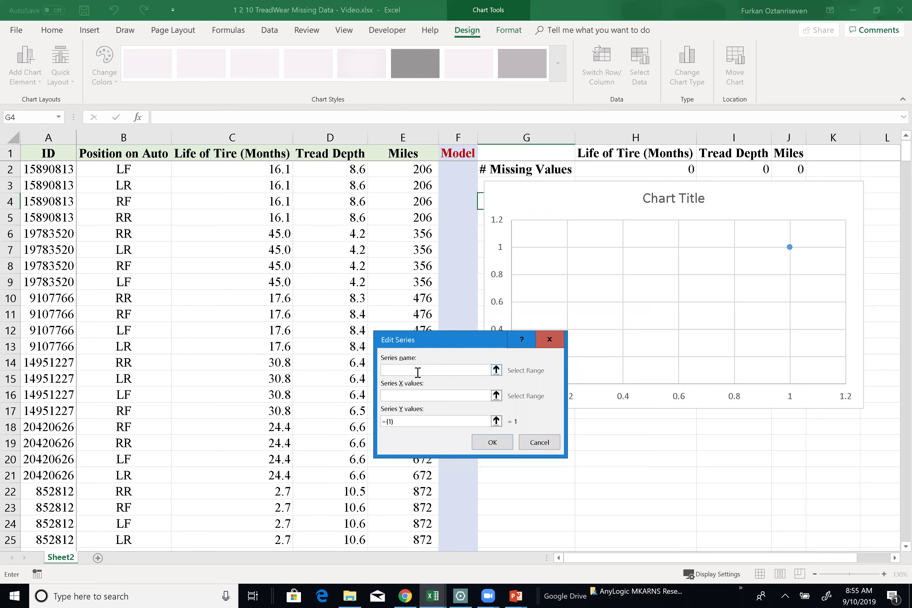
type("Tires")
key("Tab")
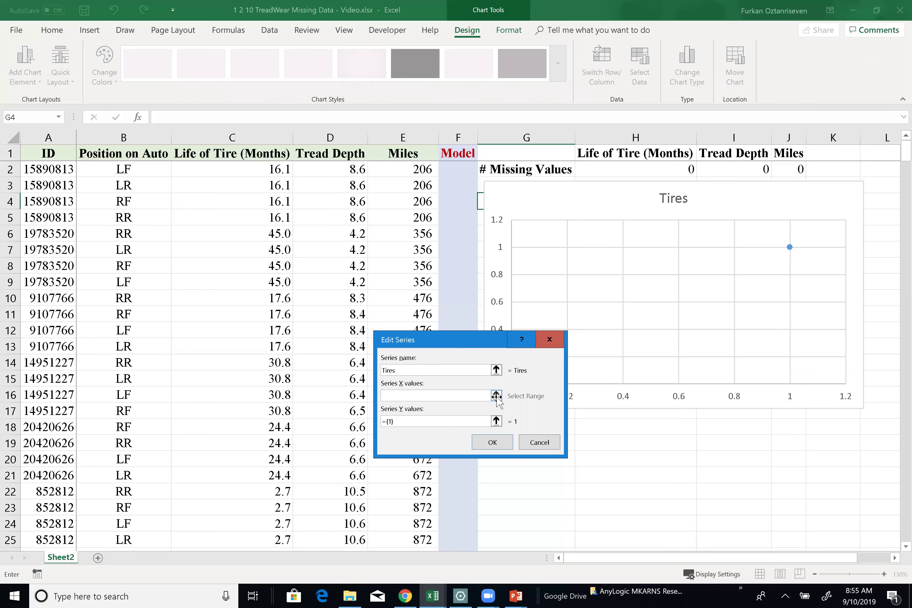
left_click(496, 396)
left_click(334, 173)
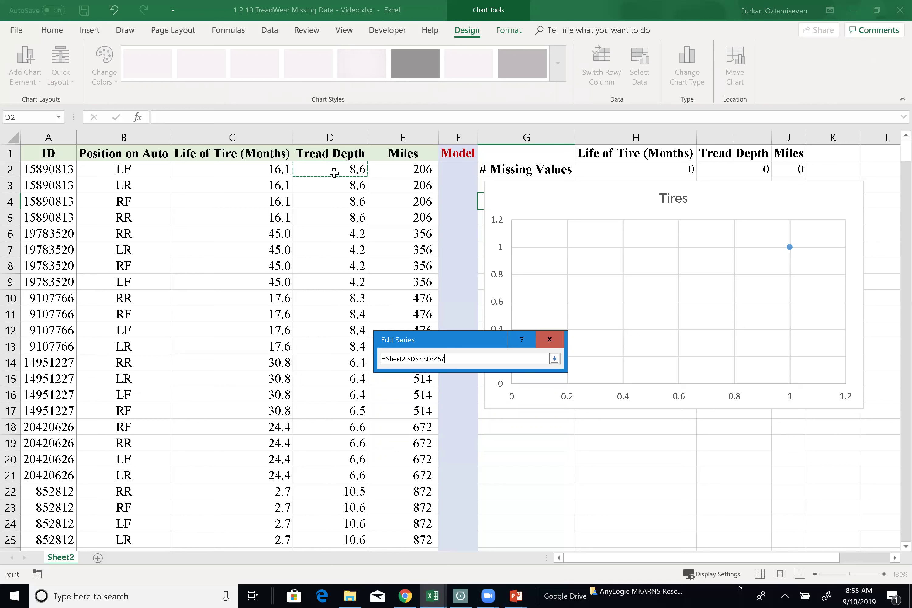
key("ctrl+shift+Down")
key("Return")
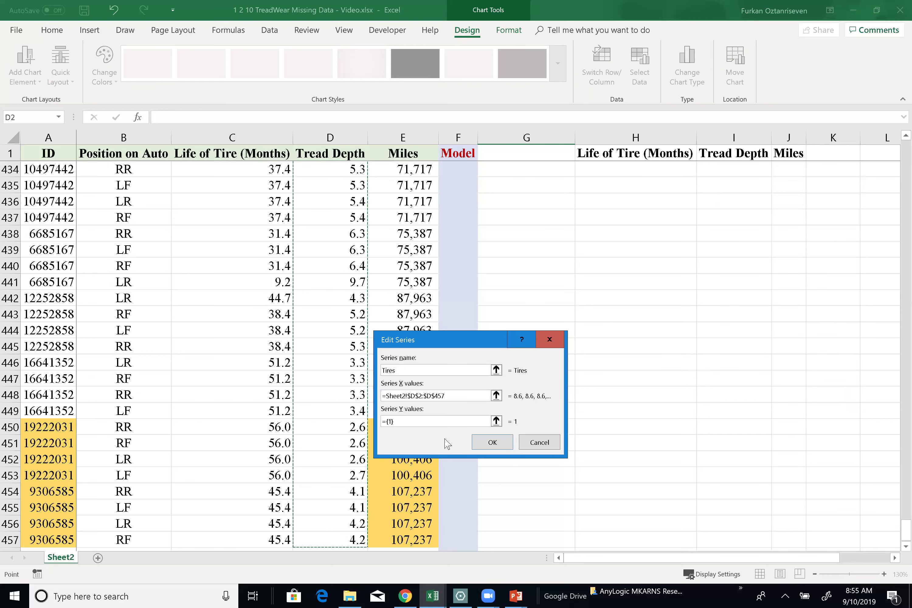
- Set the Tires series' Y values to the Miles range E2:E457 and apply the chart's data source
left_click(496, 421)
scroll(261, 173, "up", 20)
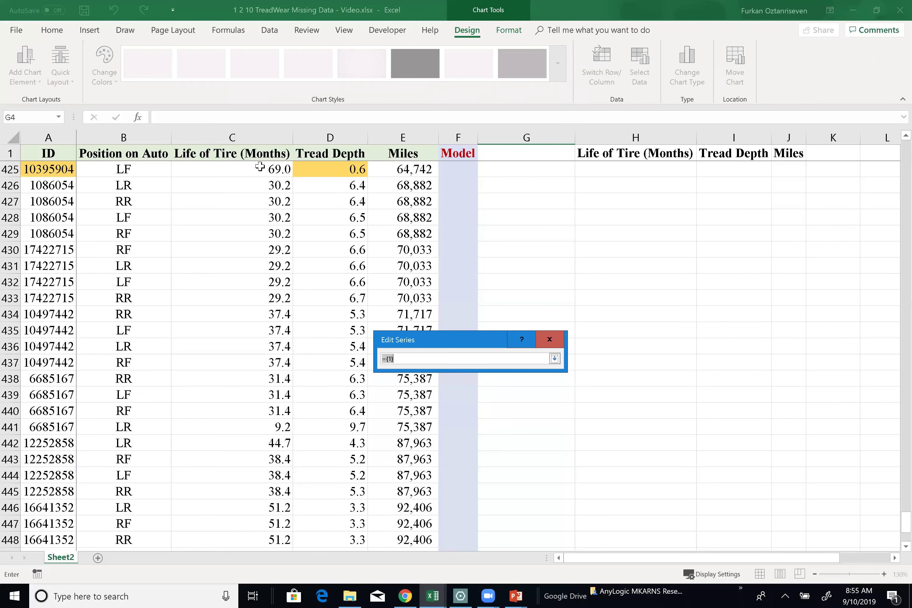
scroll(411, 192, "up", 20)
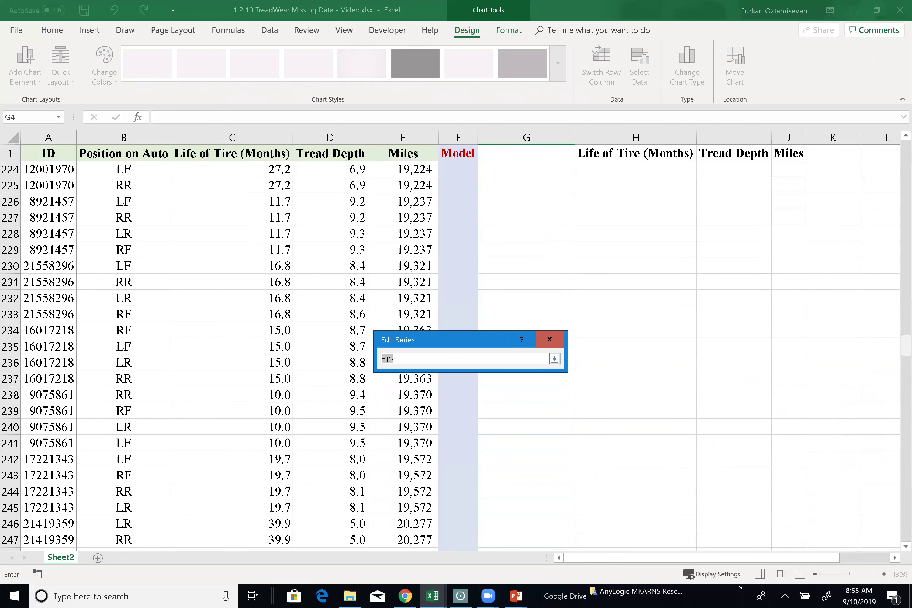
left_click_drag(906, 345, 885, 159)
left_click(406, 172)
key("ctrl+shift+Down")
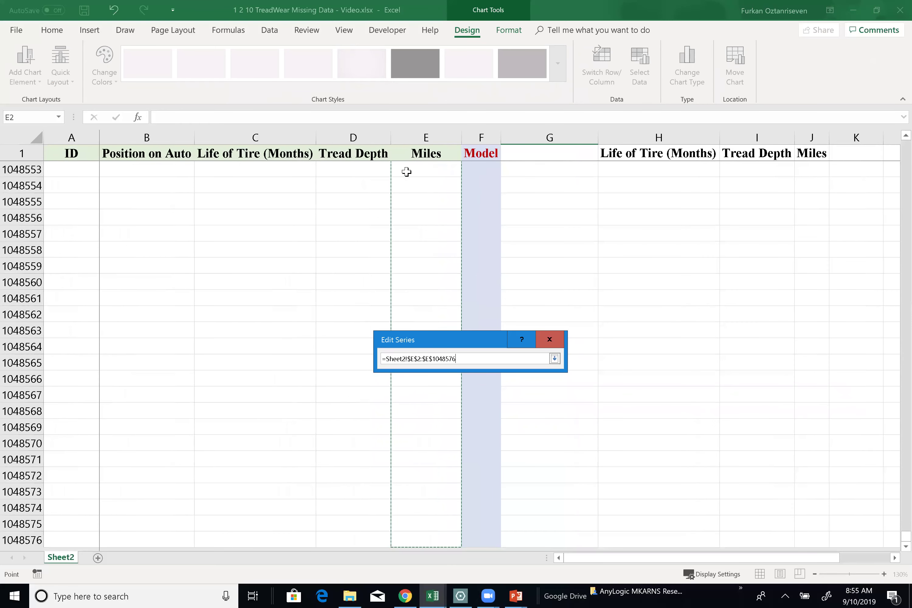
key("ctrl+shift+Up")
key("Return")
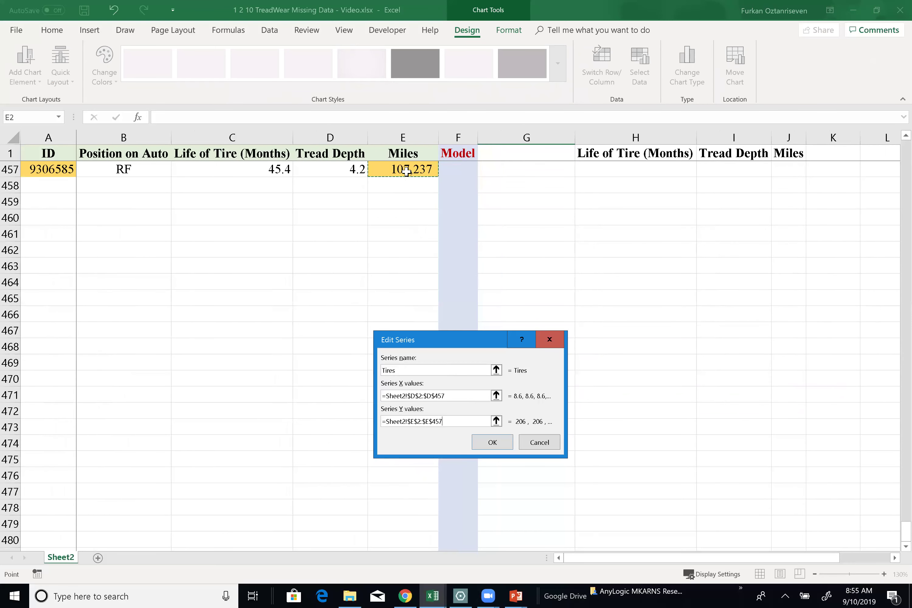
left_click(491, 442)
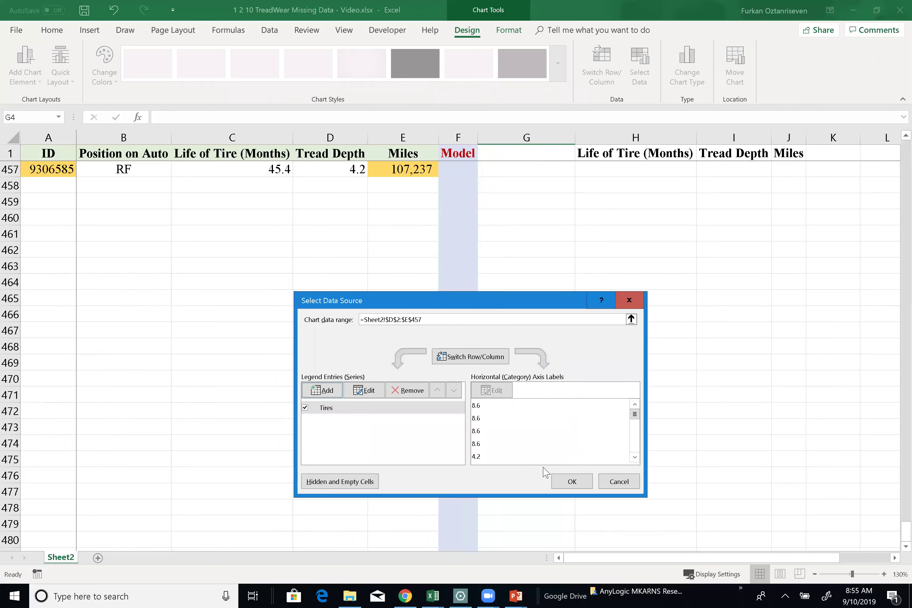
left_click(572, 482)
scroll(890, 479, "up", 15)
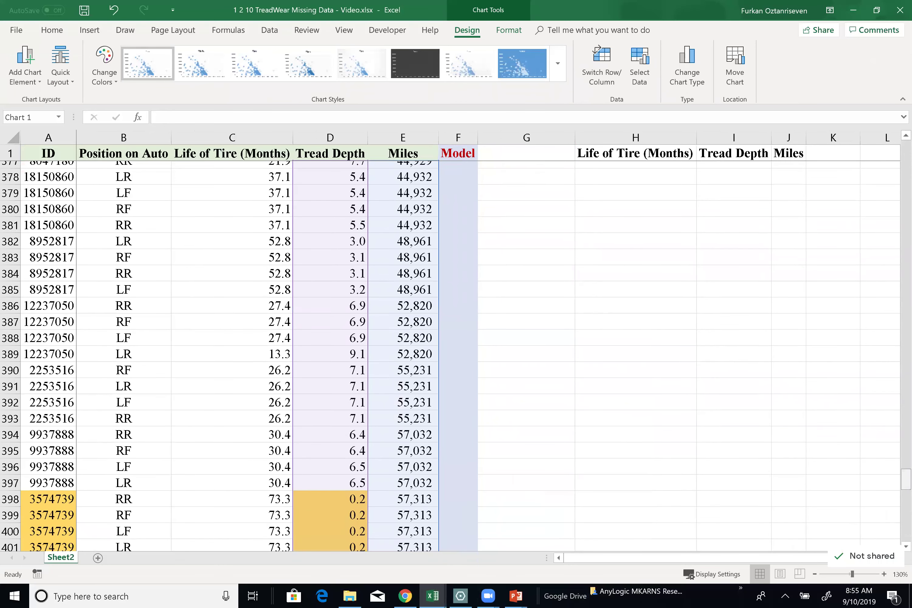
left_click_drag(906, 480, 906, 150)
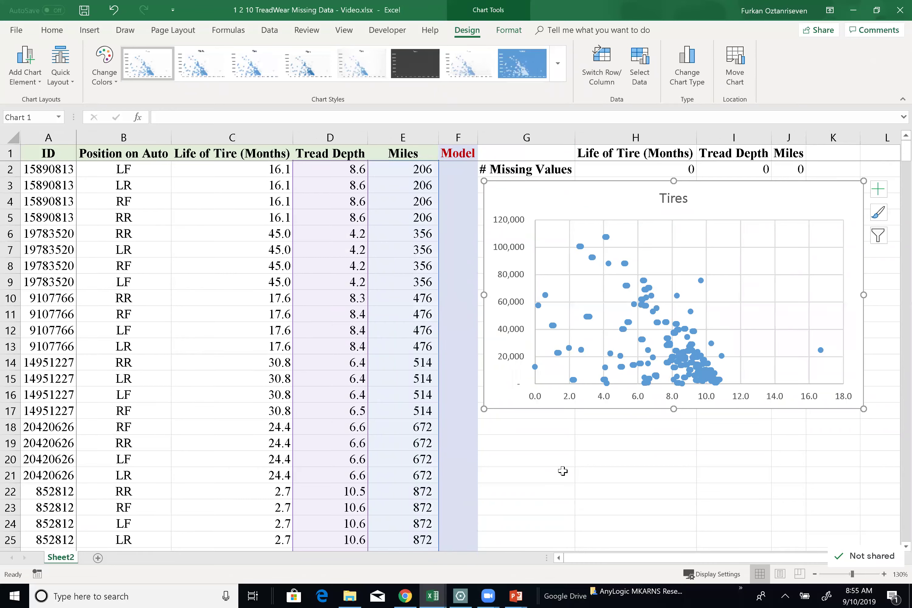
- Add axis titles to the Tires scatter chart and name the vertical axis Miles
left_click(880, 191)
left_click(432, 221)
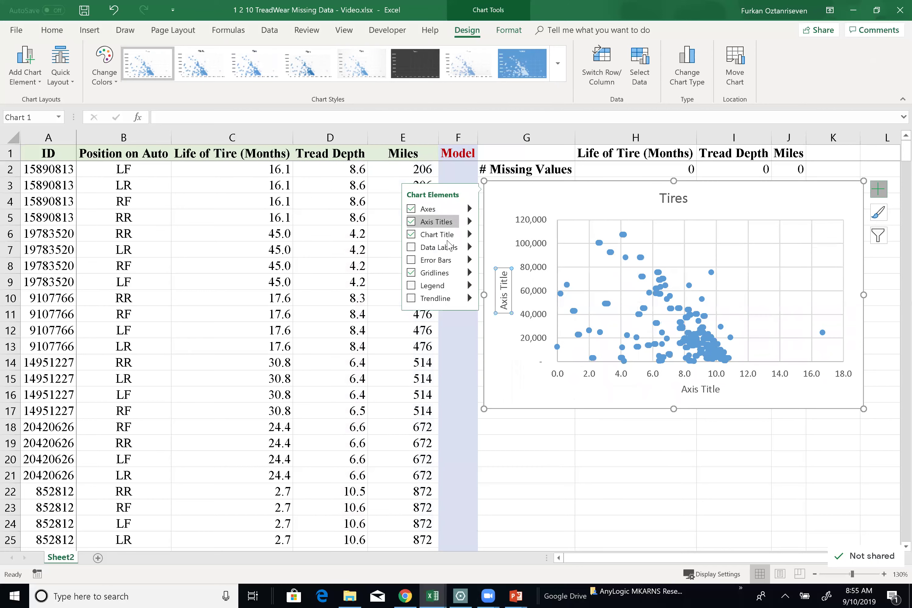
triple_click(496, 275)
type("Miles")
- Replace the horizontal axis title's placeholder text with Tread Depth
left_click(695, 389)
double_click(699, 390)
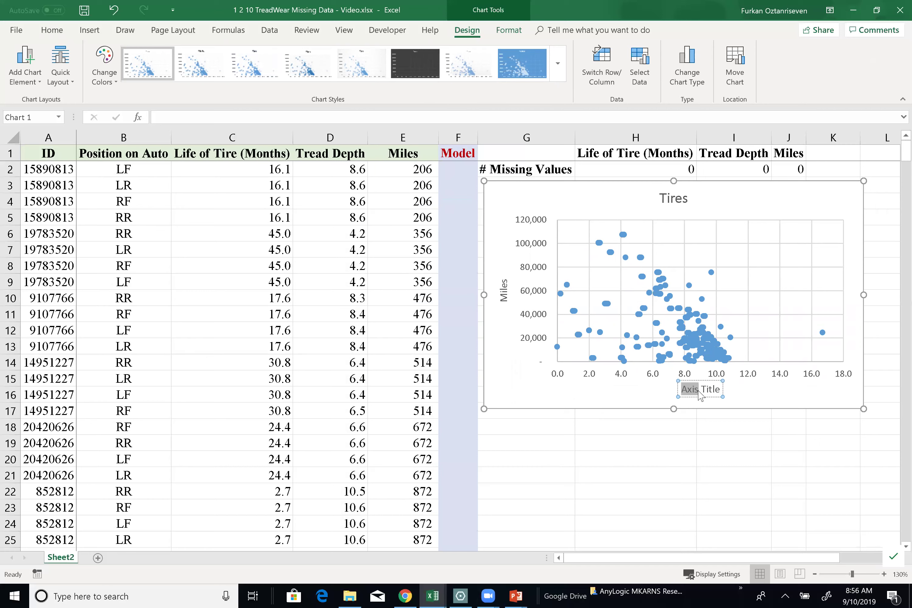
type("Tread")
key("Delete")
key("Delete")
key("Delete")
key("Delete")
key("Delete")
key("Delete")
type("Depth")
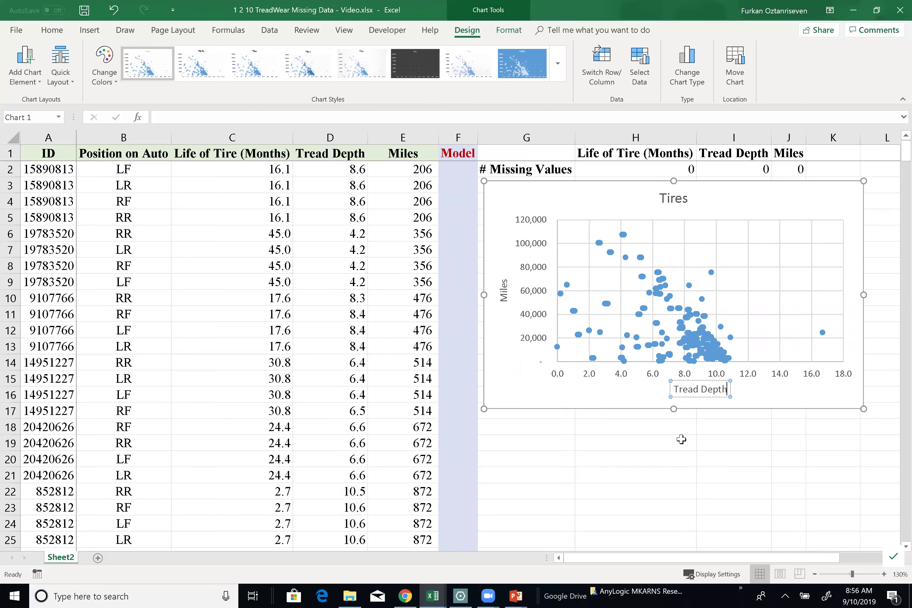
- Append the unit (10th of Inch) to the horizontal axis title and leave the chart
type("(")
type("10t")
type("h of ")
type("Inch")
type("(")
key("BackSpace")
type("(")
key("BackSpace")
type(")")
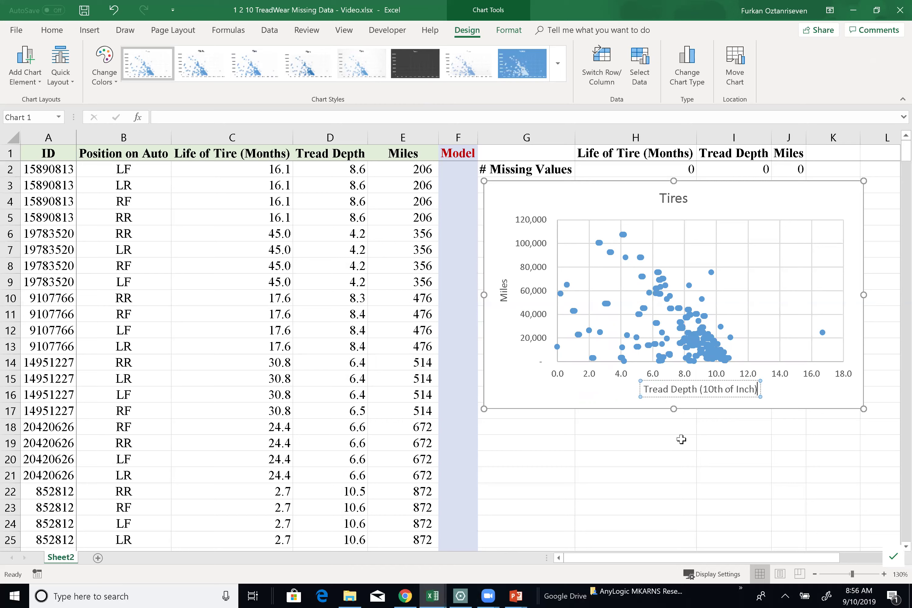
left_click(717, 436)
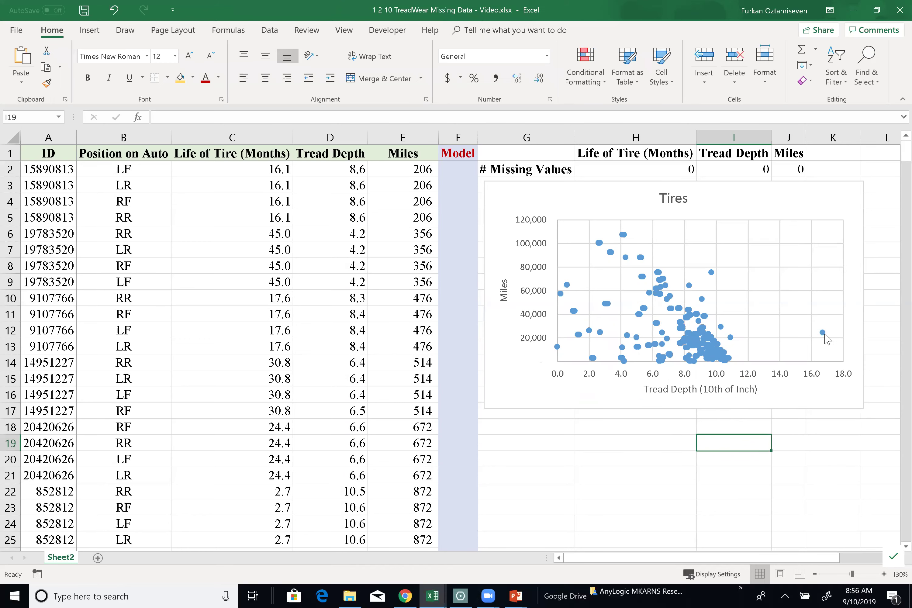
- Single out the chart's isolated points with the highest and the lowest tread depth to examine them as outliers
left_click(824, 334)
left_click(823, 332)
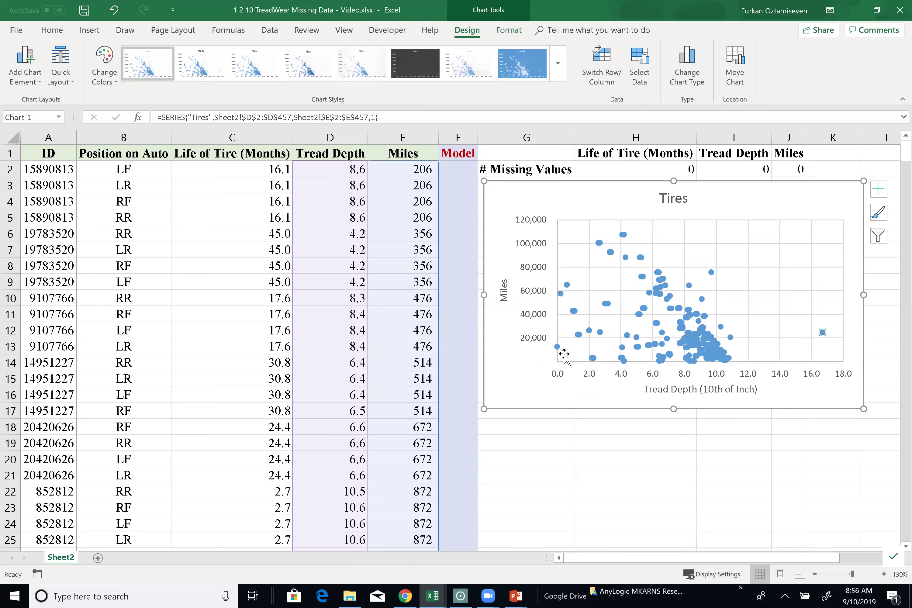
left_click(557, 347)
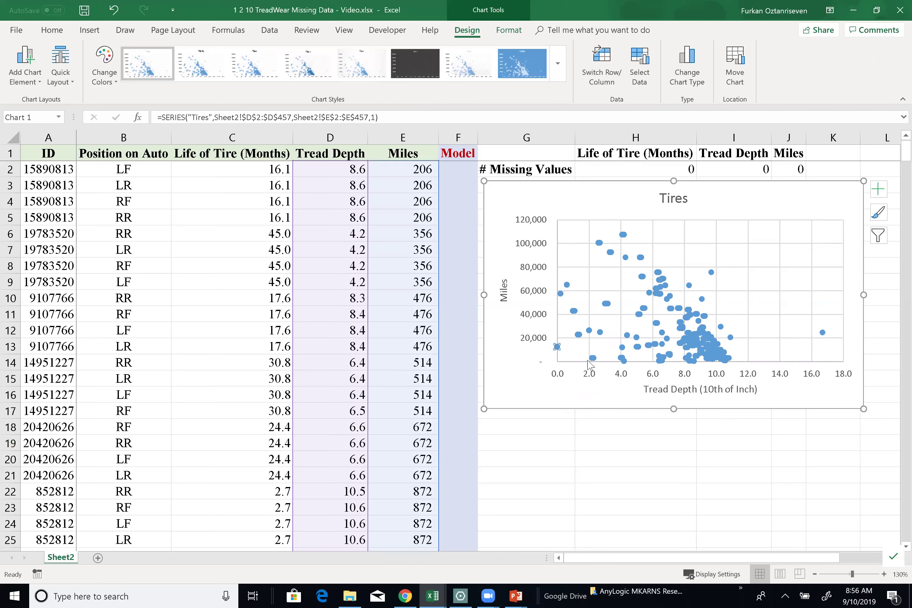
left_click(588, 384)
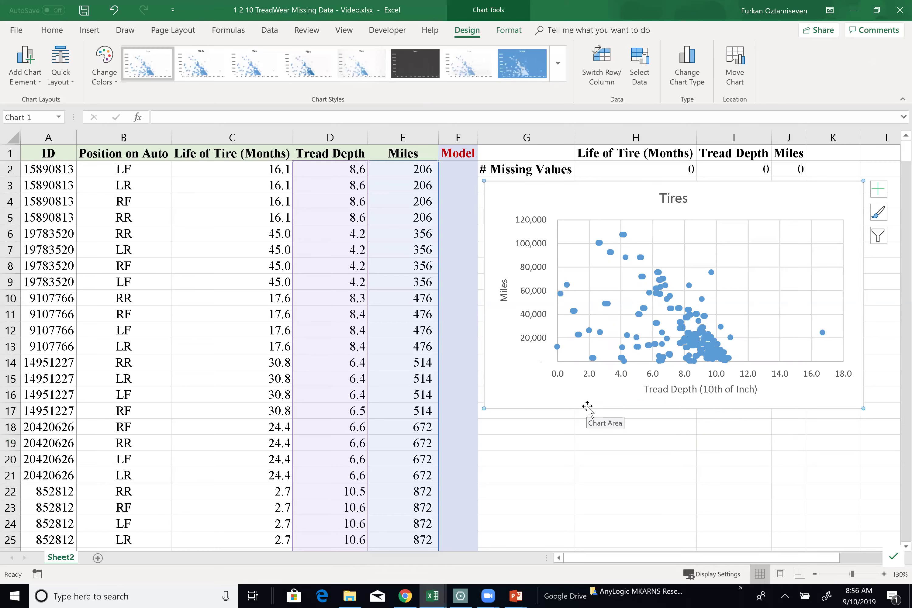
- Draw a freehand red loop around the main cluster of points on the Tires chart
left_click_drag(603, 203, 607, 203)
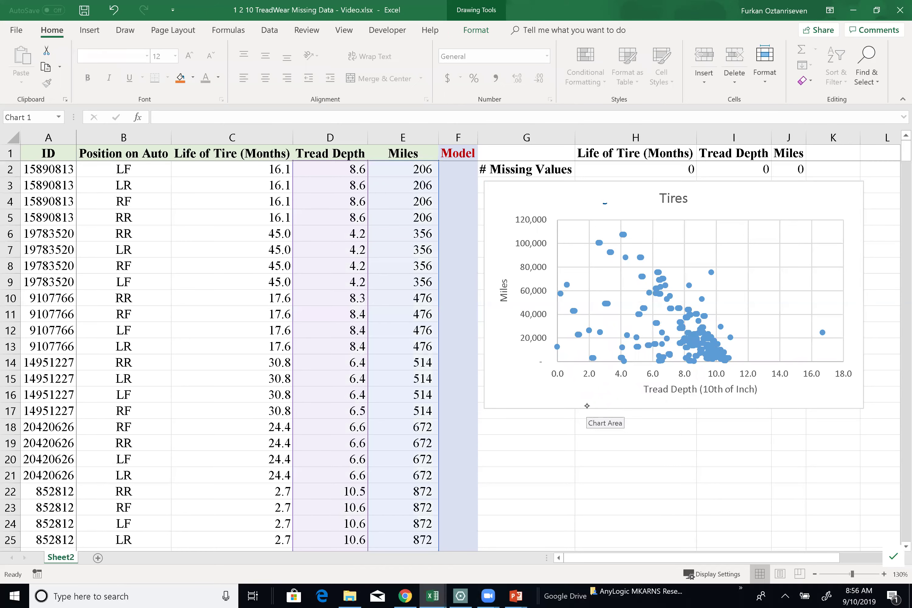
left_click(198, 50)
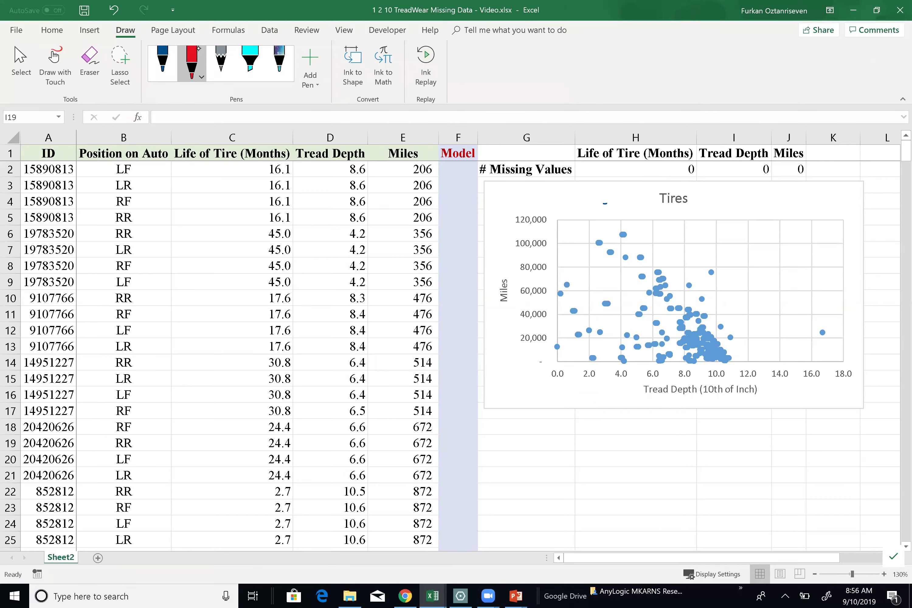
mouse_move(604, 200)
left_mouse_down()
mouse_move(595, 300)
mouse_move(724, 392)
mouse_move(674, 224)
mouse_move(613, 201)
left_mouse_up()
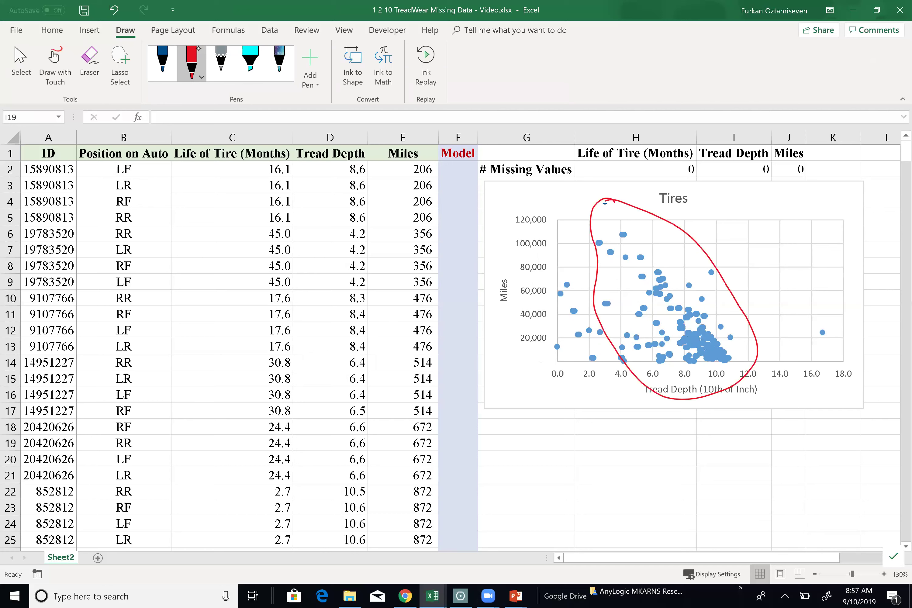
- Draw blue freehand loops around the low tread depth points and around the isolated point with the highest tread depth
left_click(174, 67)
mouse_move(579, 408)
left_mouse_down()
mouse_move(615, 365)
mouse_move(540, 245)
left_mouse_up()
mouse_move(802, 231)
left_mouse_down()
mouse_move(835, 390)
mouse_move(822, 236)
mouse_move(766, 261)
left_mouse_up()
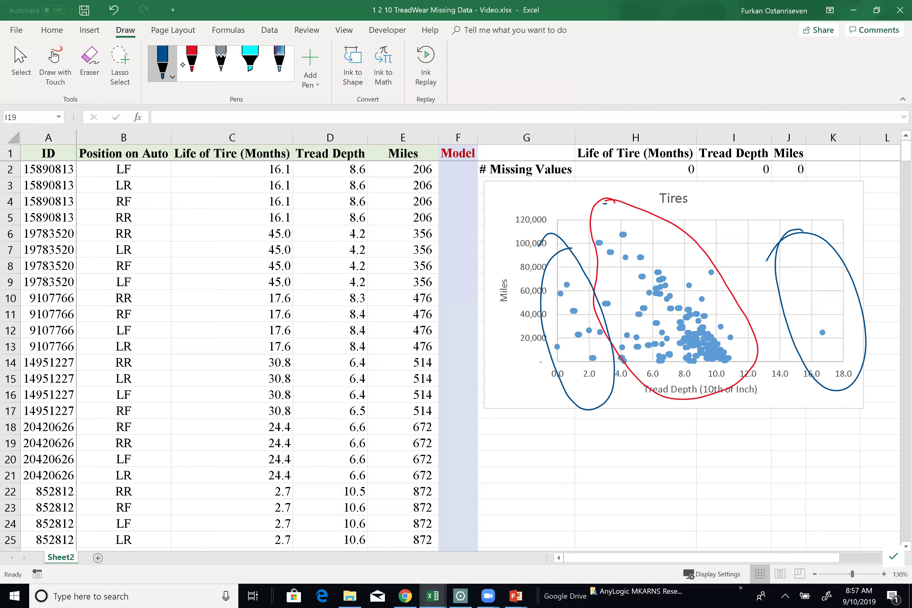